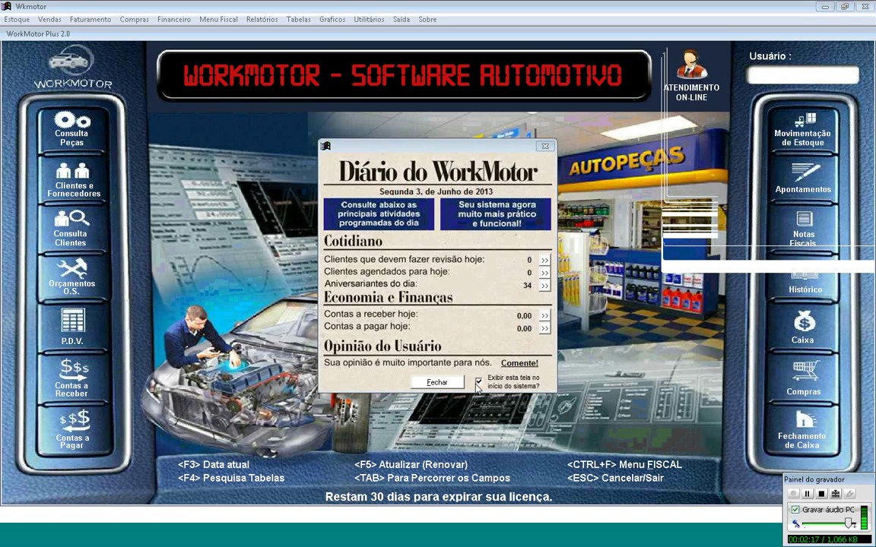
# Step: Close the Diário do WorkMotor summary and open the empty Orçamentos O.S. estimate form
pyautogui.click(450, 386)
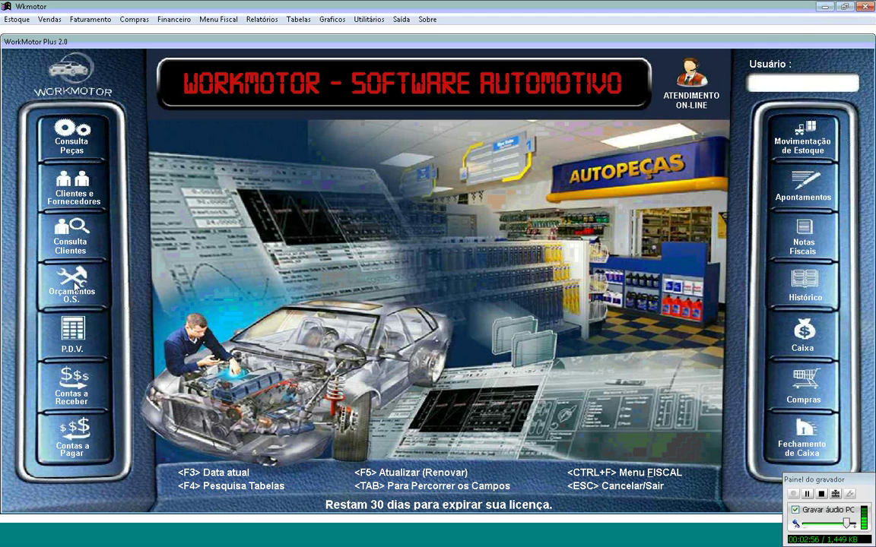
pyautogui.click(77, 283)
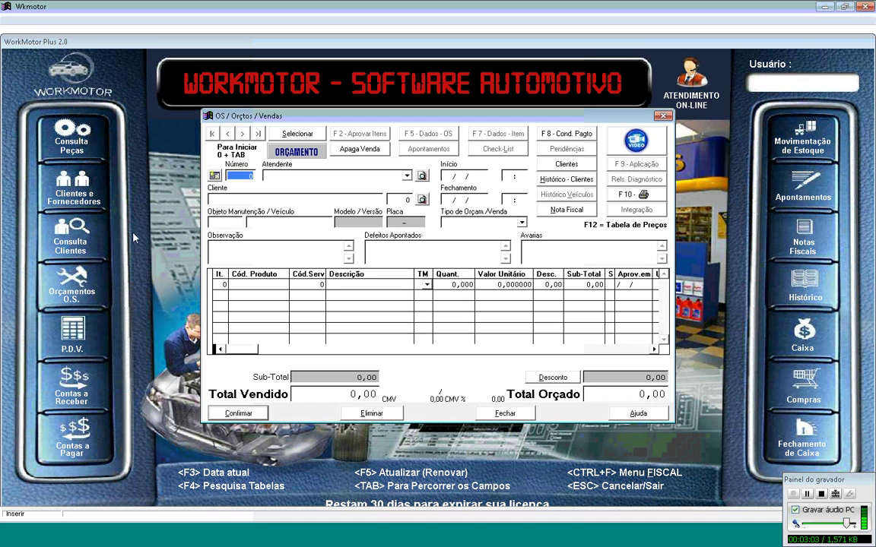
# Step: Open the VENDAS selection list, browse the open sales from 19633, and show the service-order type choices
pyautogui.click(296, 134)
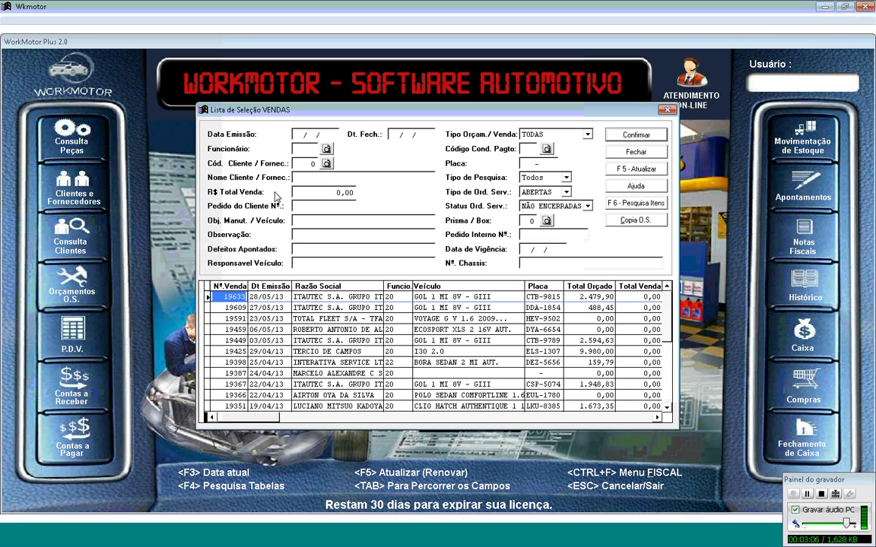
pyautogui.click(667, 408)
pyautogui.click(667, 409)
pyautogui.click(668, 409)
pyautogui.click(667, 408)
pyautogui.click(668, 408)
pyautogui.click(668, 408)
pyautogui.click(668, 408)
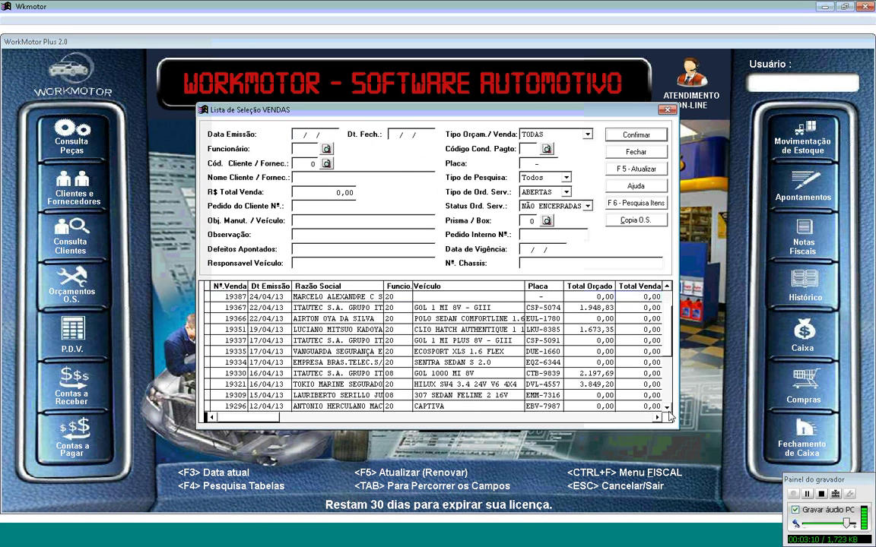
pyautogui.click(668, 408)
pyautogui.click(667, 408)
pyautogui.click(668, 408)
pyautogui.click(667, 408)
pyautogui.click(667, 408)
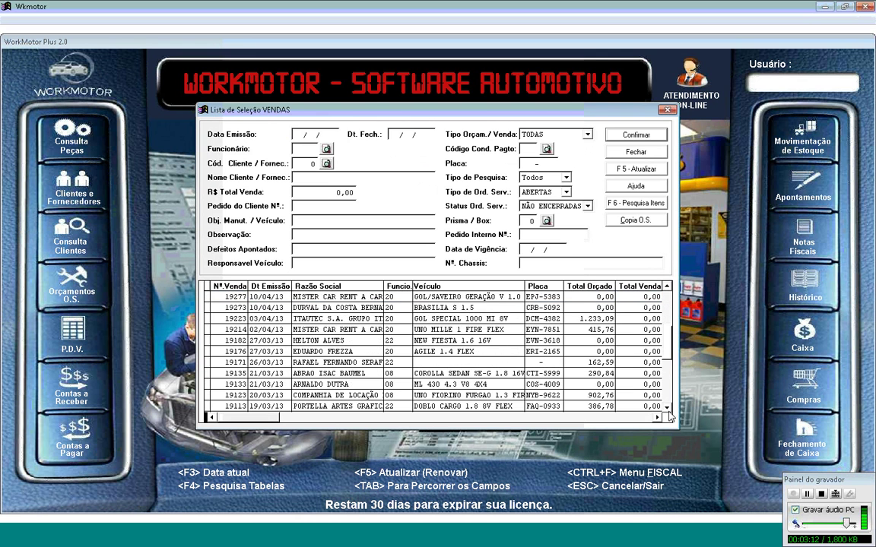
pyautogui.click(667, 409)
pyautogui.moveTo(668, 349); pyautogui.dragTo(671, 302)
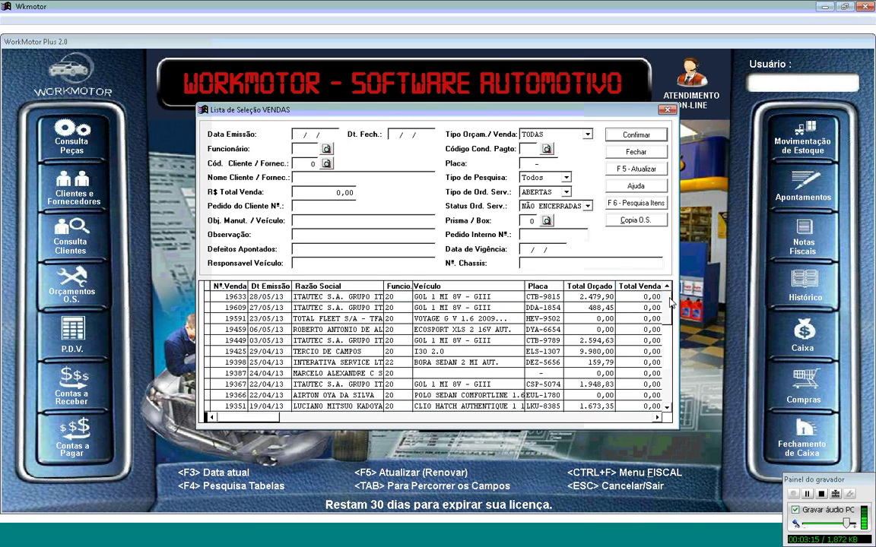
pyautogui.click(567, 193)
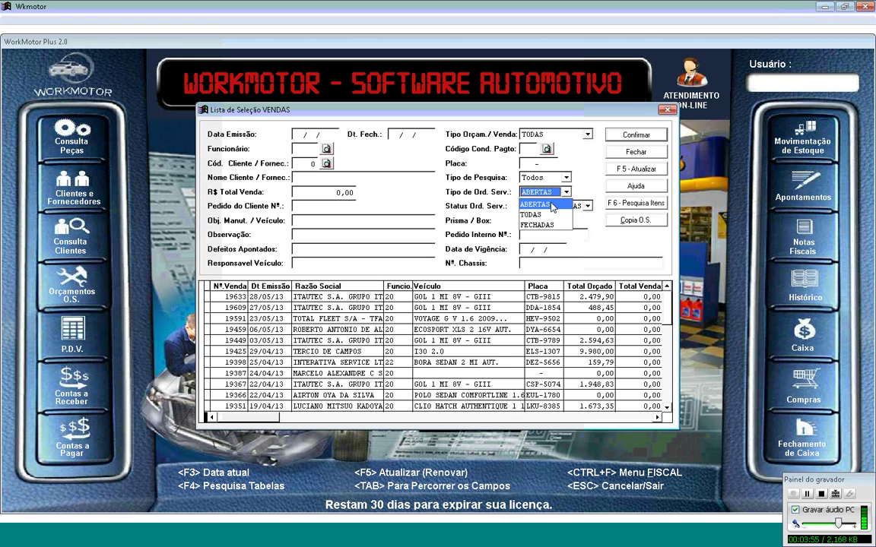
# Step: Filter the sales list to FECHADAS orders, refresh it, review the results, and close the list
pyautogui.click(550, 205)
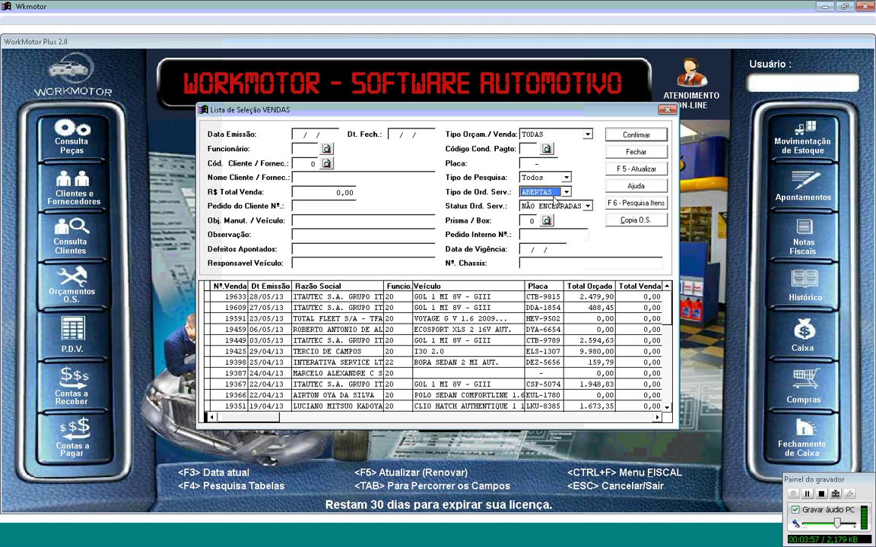
pyautogui.click(566, 193)
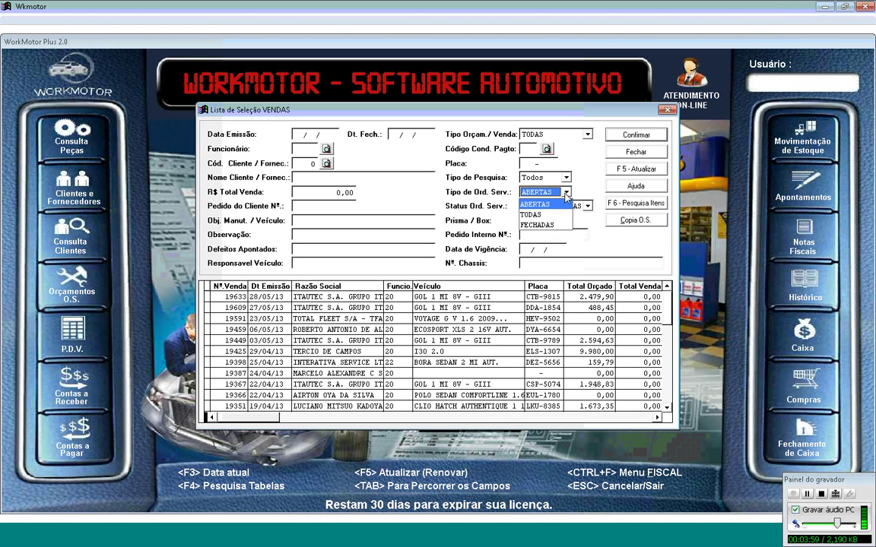
pyautogui.click(542, 225)
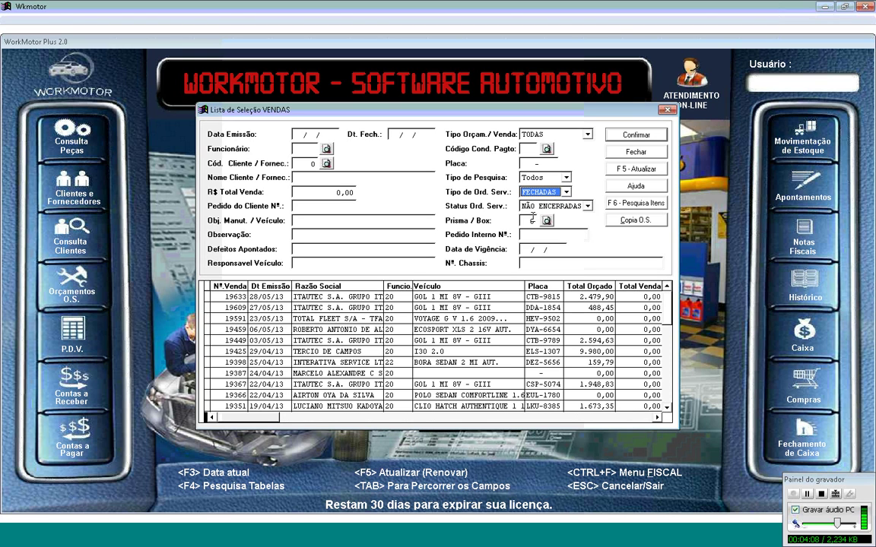
pyautogui.hotkey('alt', 'Down')
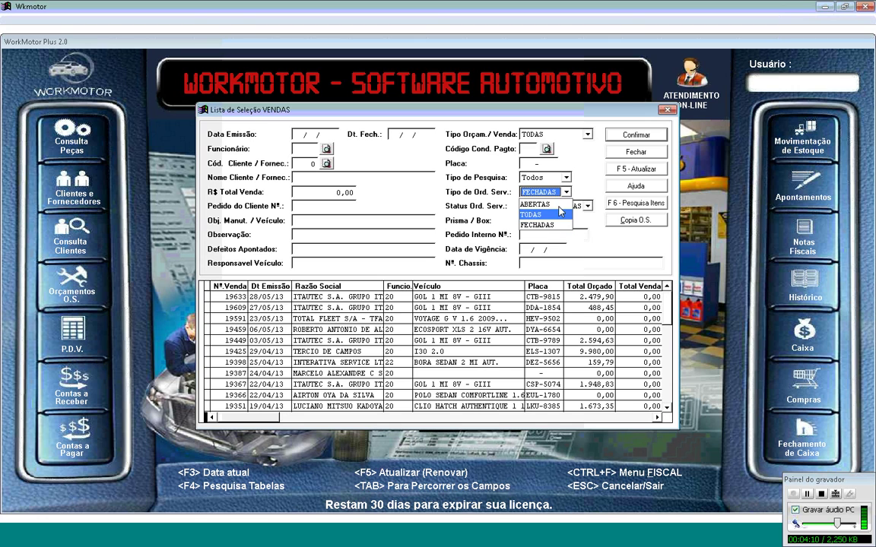
pyautogui.click(498, 196)
pyautogui.click(634, 169)
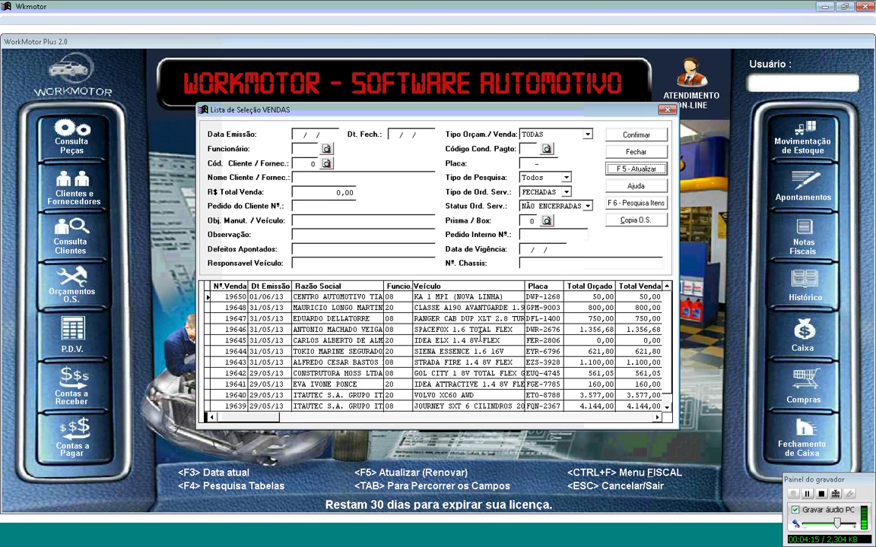
pyautogui.click(666, 408)
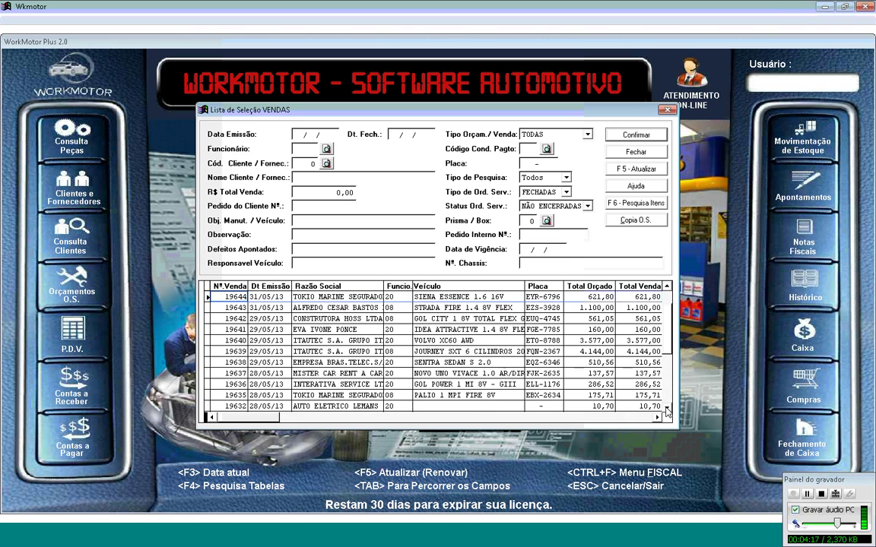
pyautogui.click(636, 151)
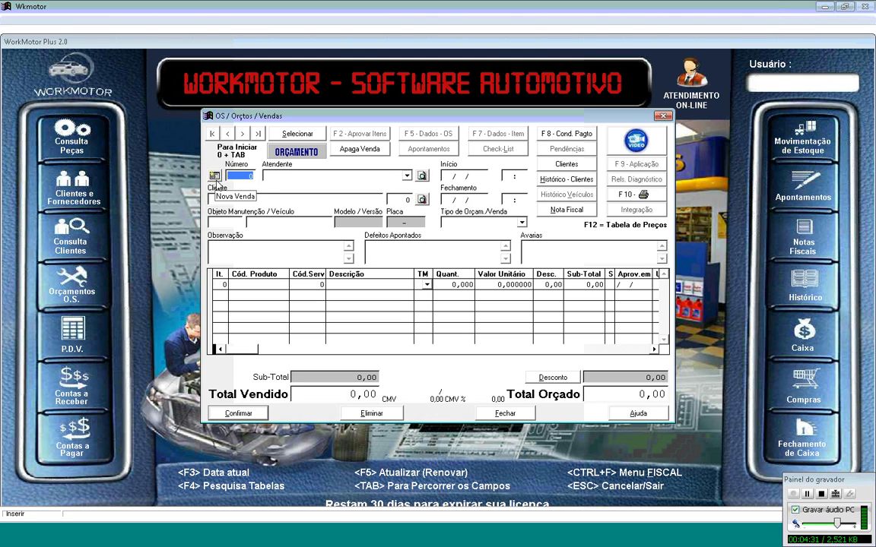
# Step: Create new estimate 19651, assign an attendant, and move on to the vehicle plate prompt
pyautogui.click(215, 179)
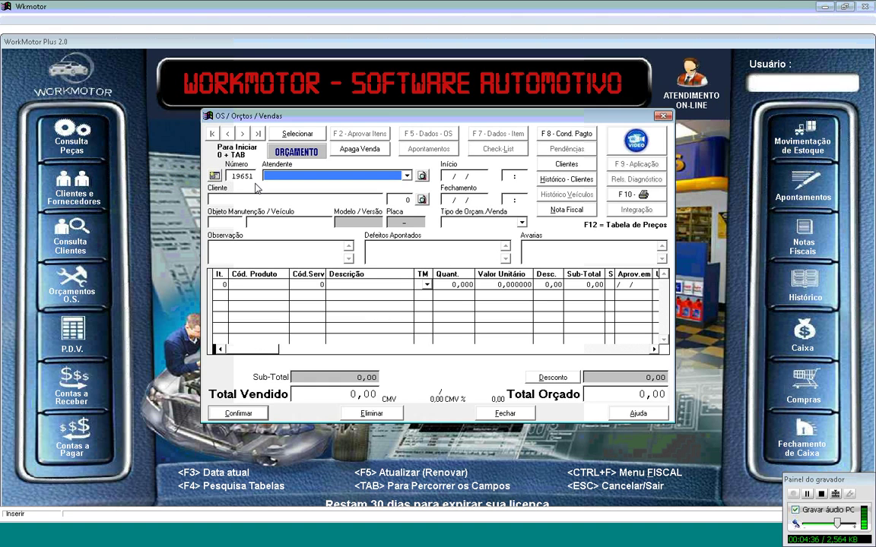
pyautogui.click(407, 176)
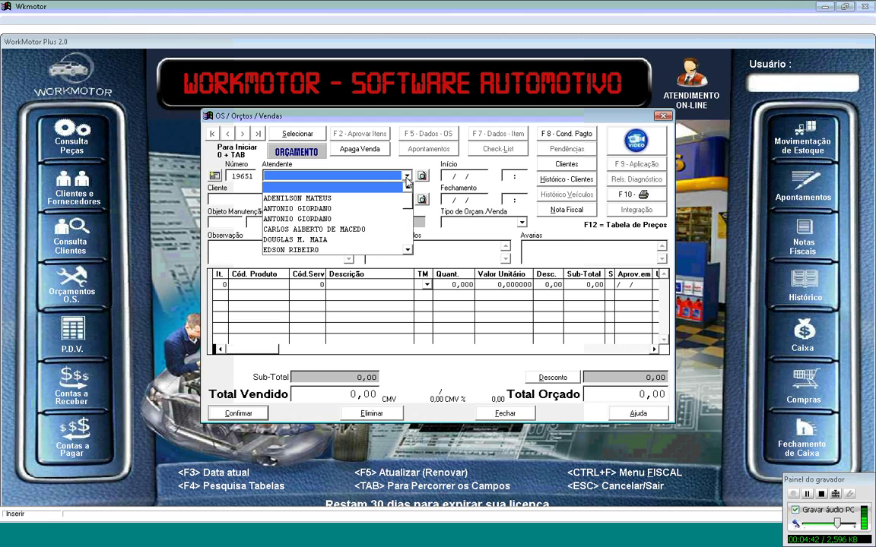
pyautogui.click(408, 250)
pyautogui.click(408, 250)
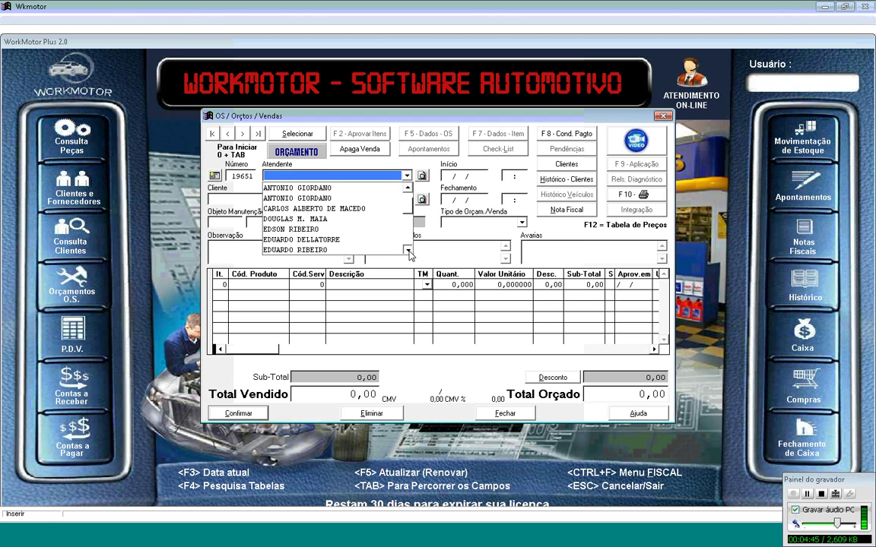
pyautogui.click(408, 250)
pyautogui.click(408, 250)
pyautogui.click(408, 250)
pyautogui.click(407, 250)
pyautogui.click(407, 250)
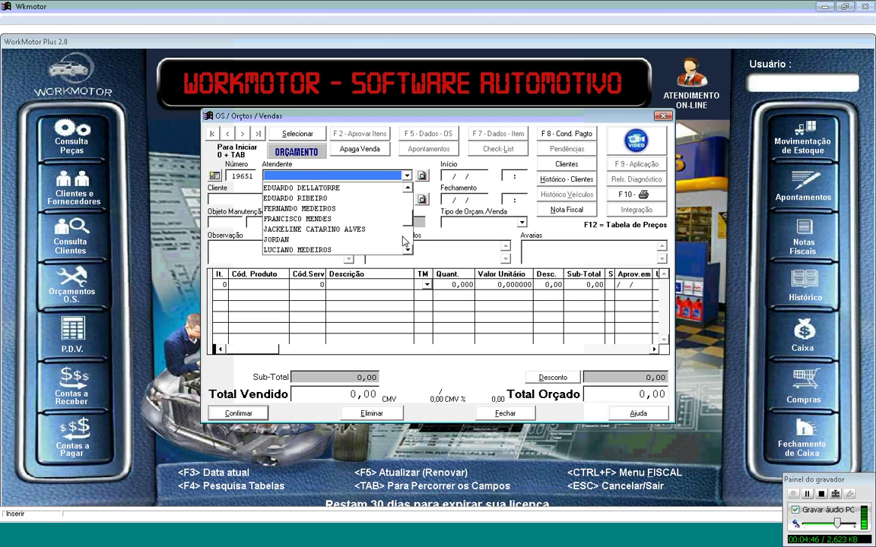
pyautogui.click(380, 188)
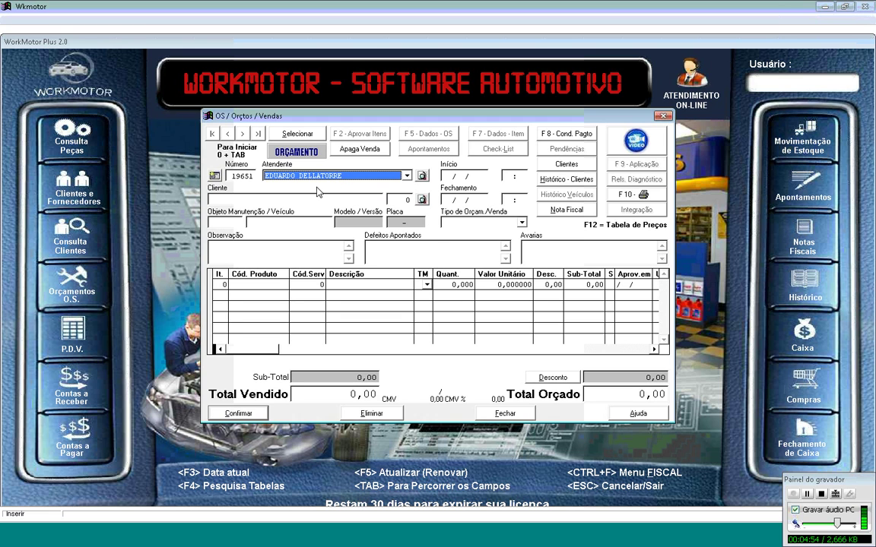
pyautogui.press('Tab')
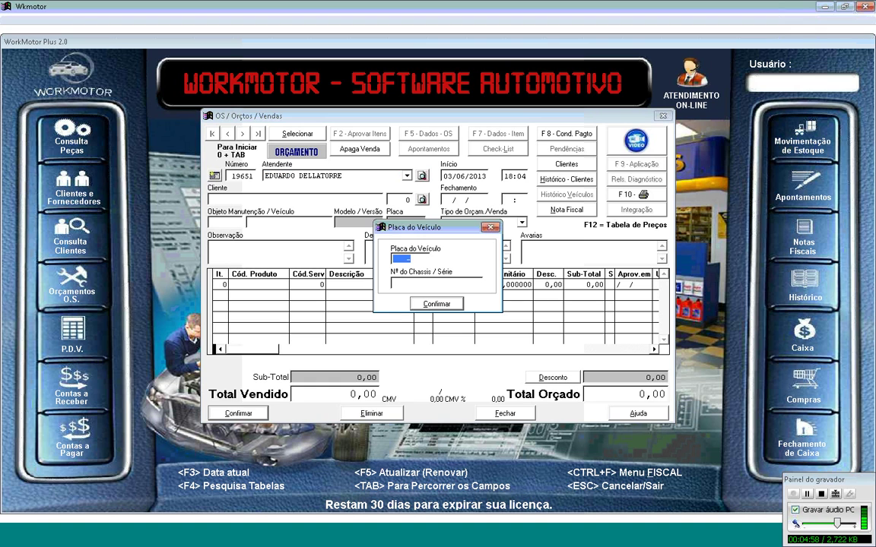
pyautogui.write('DCX-1644')
pyautogui.press('Return')
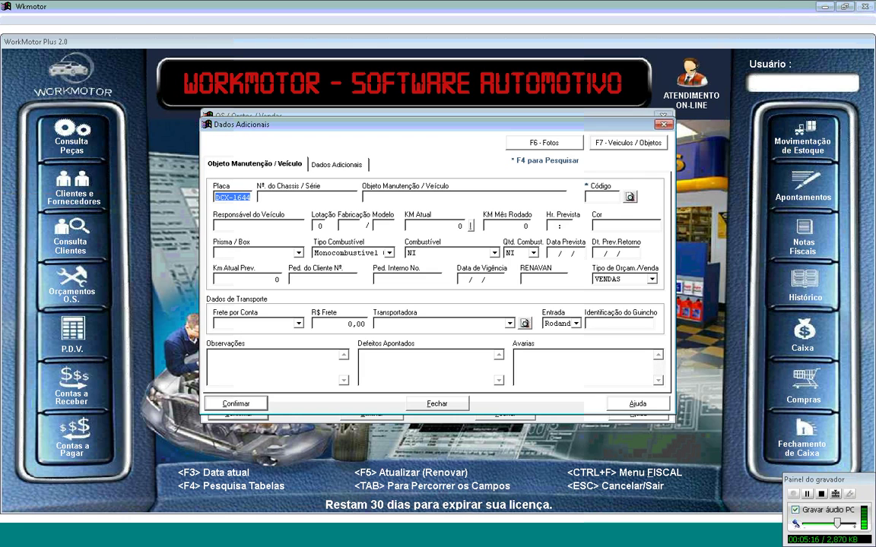
pyautogui.press('Tab')
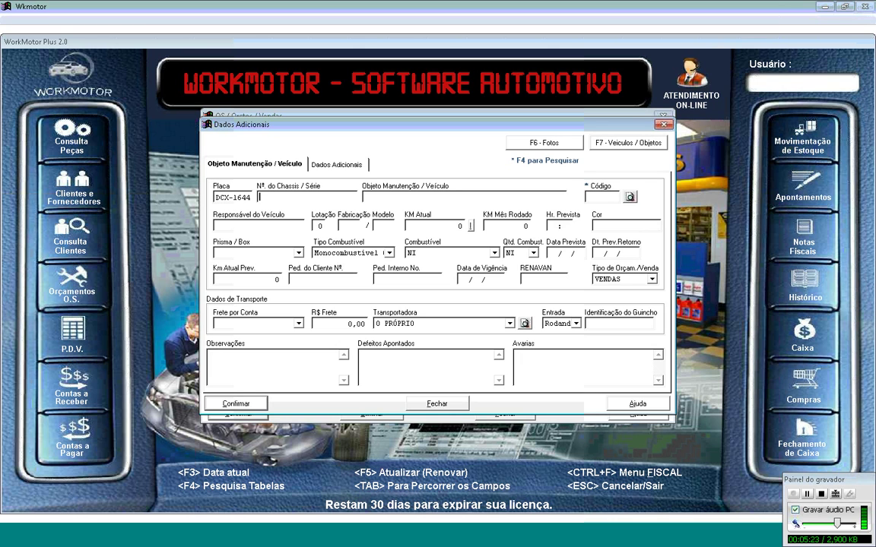
pyautogui.press('F7')
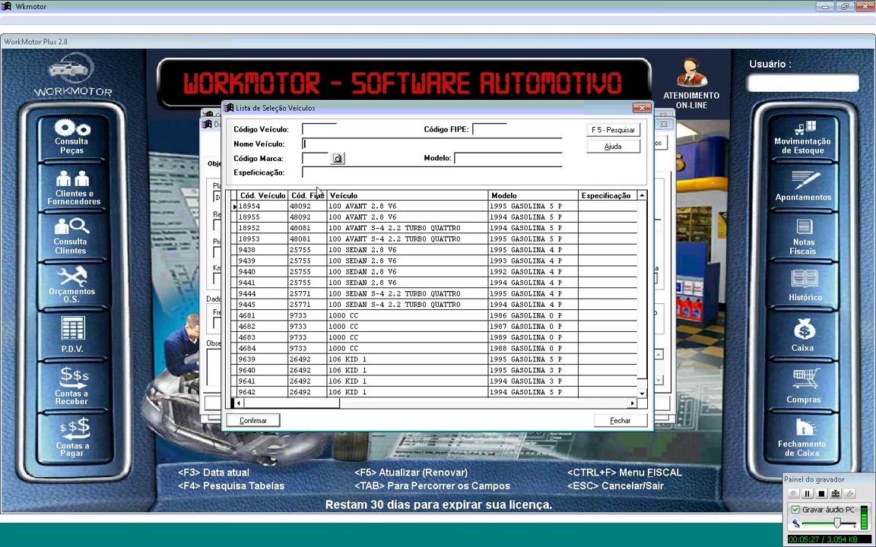
# Step: Search vehicle models for FUSION and select the 2007 FUSION SEDAN SEL 2.3 16V, code 33006
pyautogui.write('tUS')
pyautogui.write('ION')
pyautogui.press('F5')
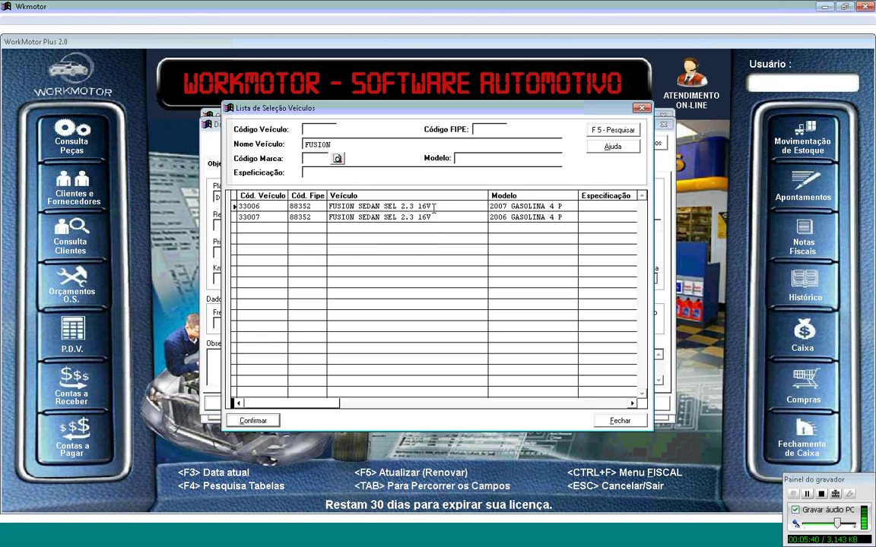
pyautogui.click(387, 196)
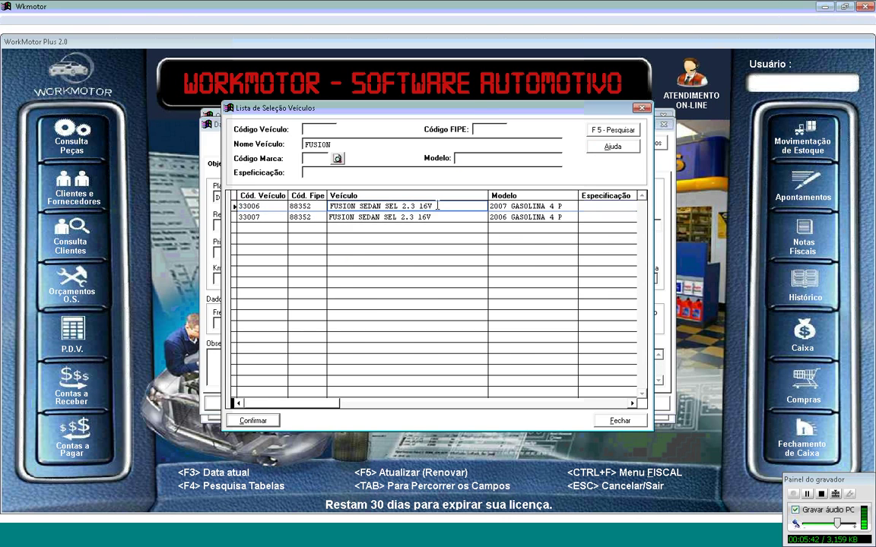
pyautogui.doubleClick(435, 205)
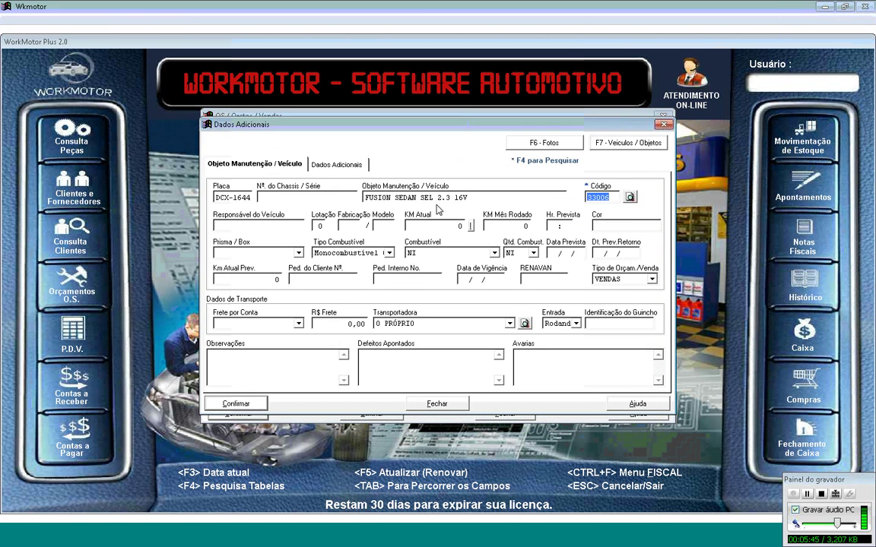
pyautogui.press('Tab')
# Step: Enter the responsible person's name, capacity 5, years 2008/2008 and current mileage 116000
pyautogui.write('MARCELO')
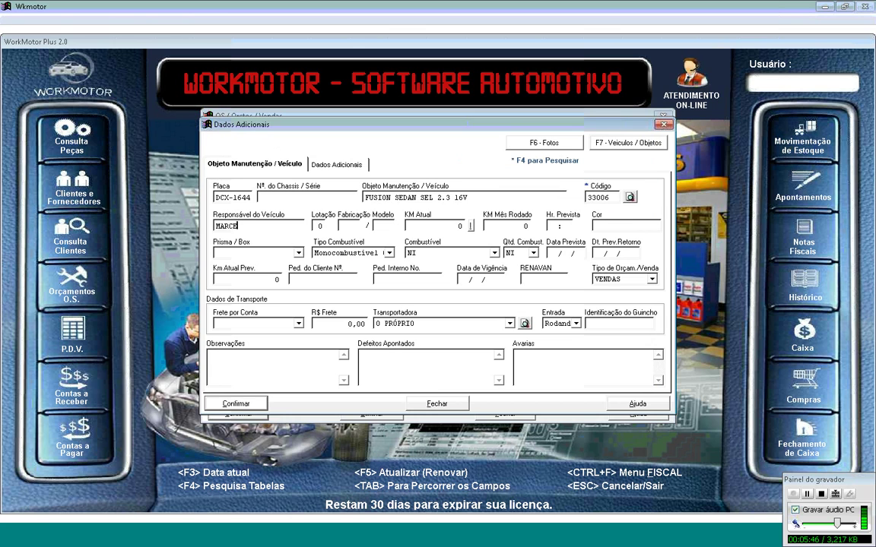
pyautogui.press('Tab')
pyautogui.write('5')
pyautogui.press('Tab')
pyautogui.write('2008')
pyautogui.press('Tab')
pyautogui.write('2008')
pyautogui.press('Tab')
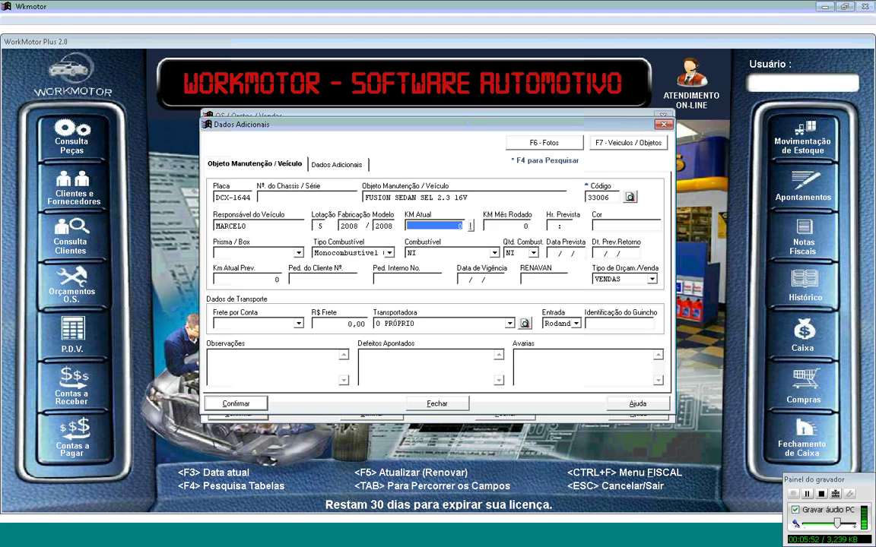
pyautogui.write('116000')
pyautogui.press('Tab')
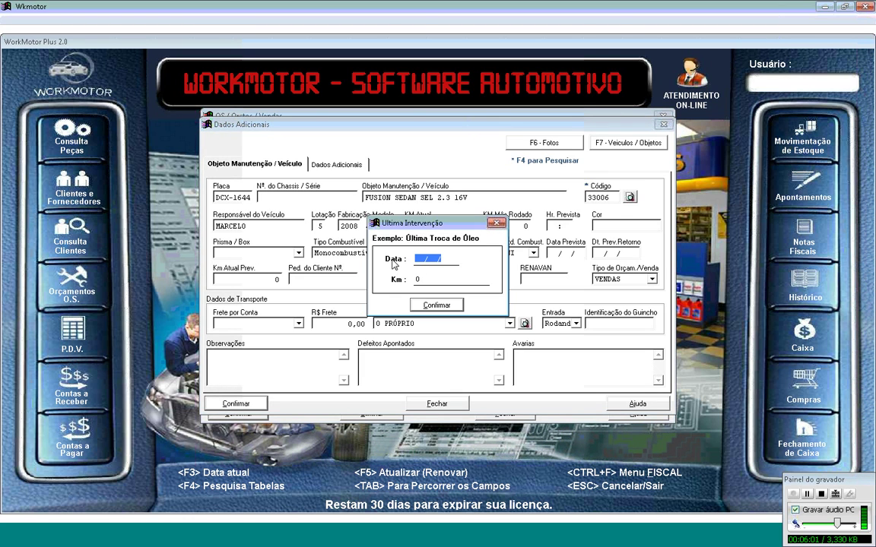
# Step: Record the last oil change on 31/08/2012 at 124.000 km
pyautogui.write('31082012')
pyautogui.press('Return')
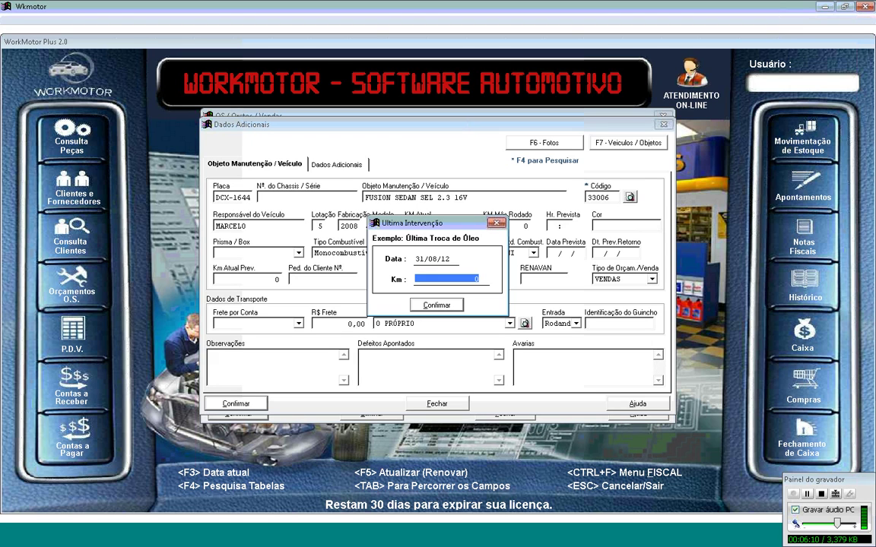
pyautogui.write('124.000')
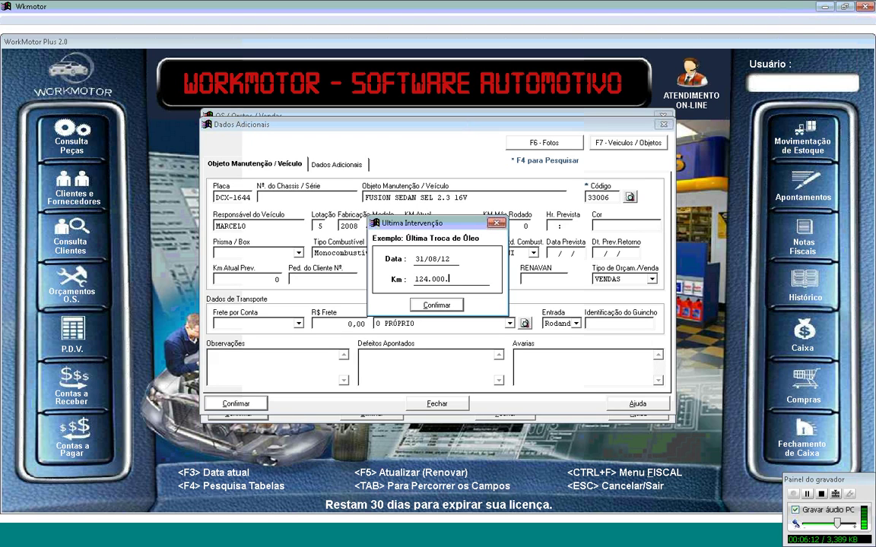
pyautogui.press('Return')
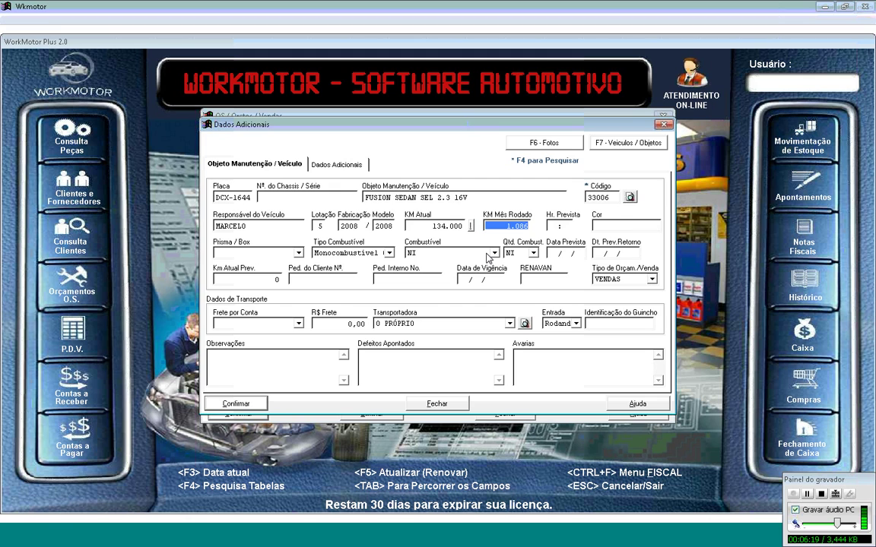
# Step: Set the expected time to 00:40 and the colour to PRETO
pyautogui.press('Tab')
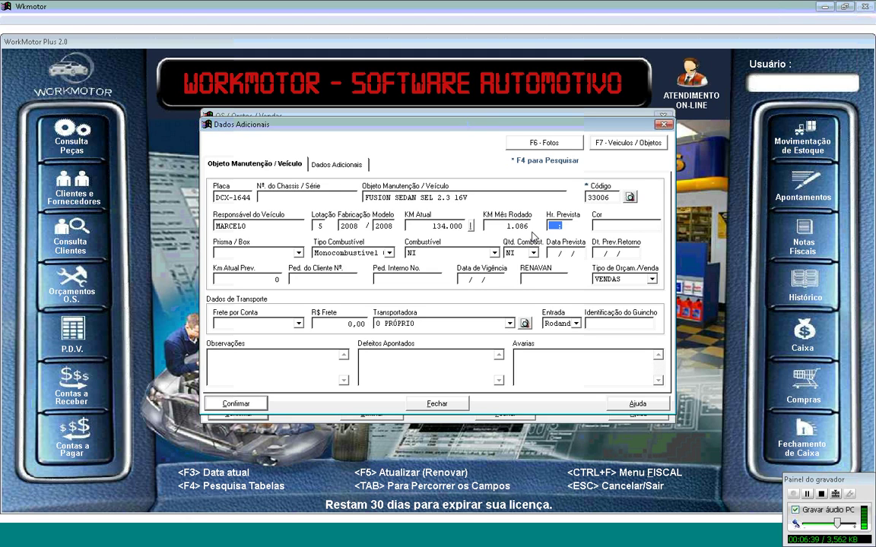
pyautogui.press('Home')
pyautogui.write('0040')
pyautogui.press('Tab')
pyautogui.write('PRETO')
# Step: Choose PRISMA 06, Monocombustivel Original fuel system, Gasolina fuel and a 1/2 tank level
pyautogui.press('Tab')
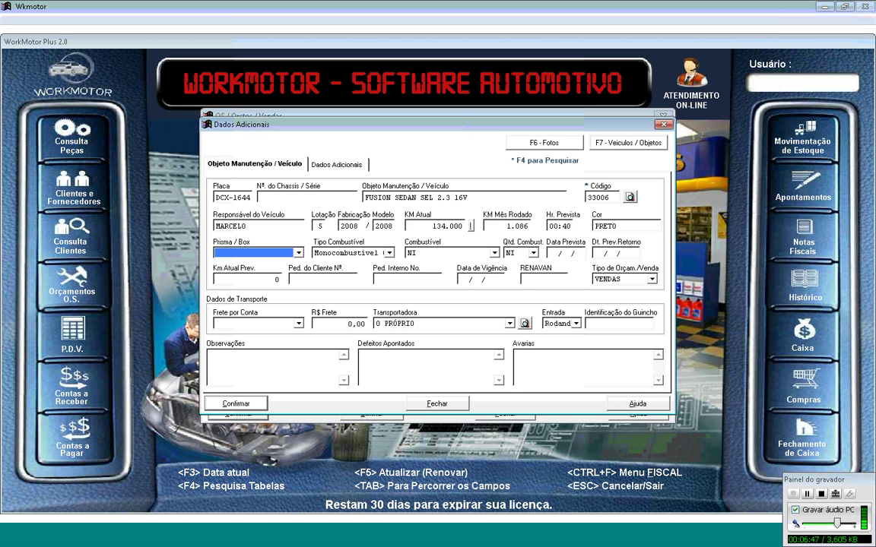
pyautogui.click(298, 253)
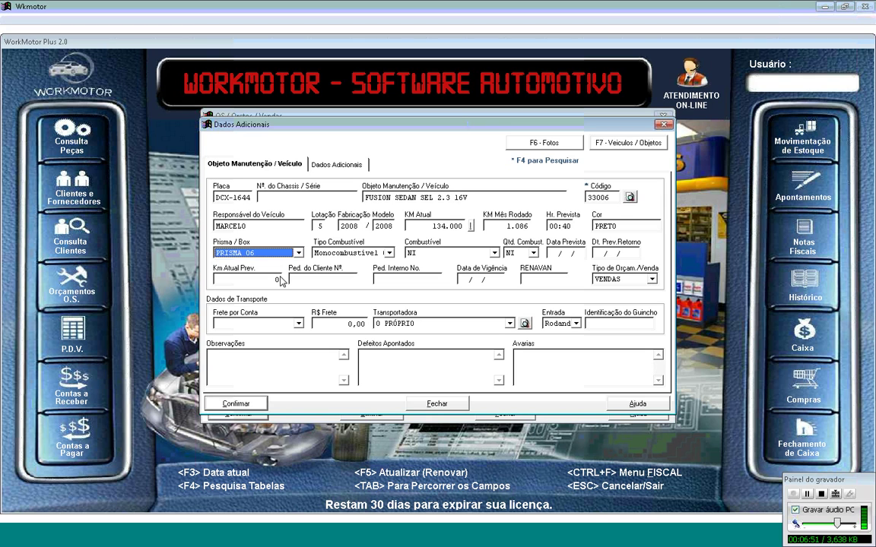
pyautogui.press('Tab')
pyautogui.click(388, 255)
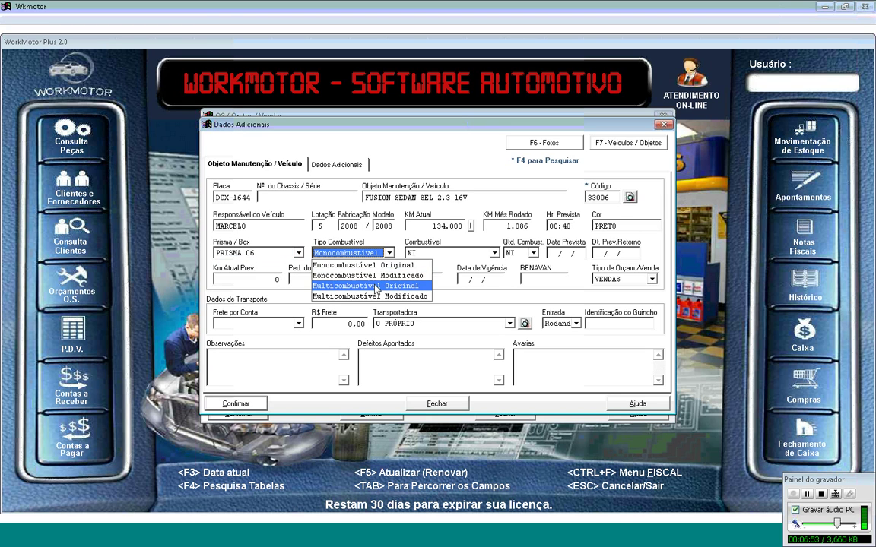
pyautogui.click(390, 264)
pyautogui.press('Tab')
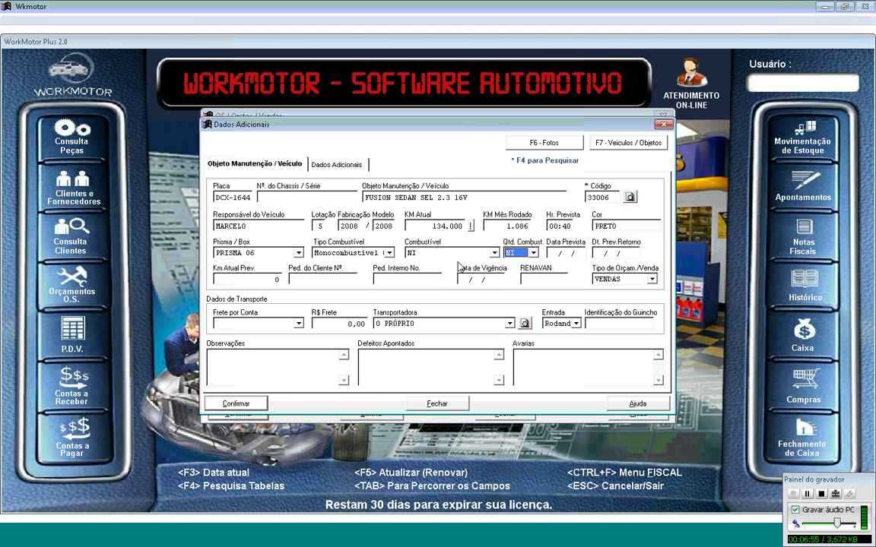
pyautogui.click(449, 253)
pyautogui.click(447, 295)
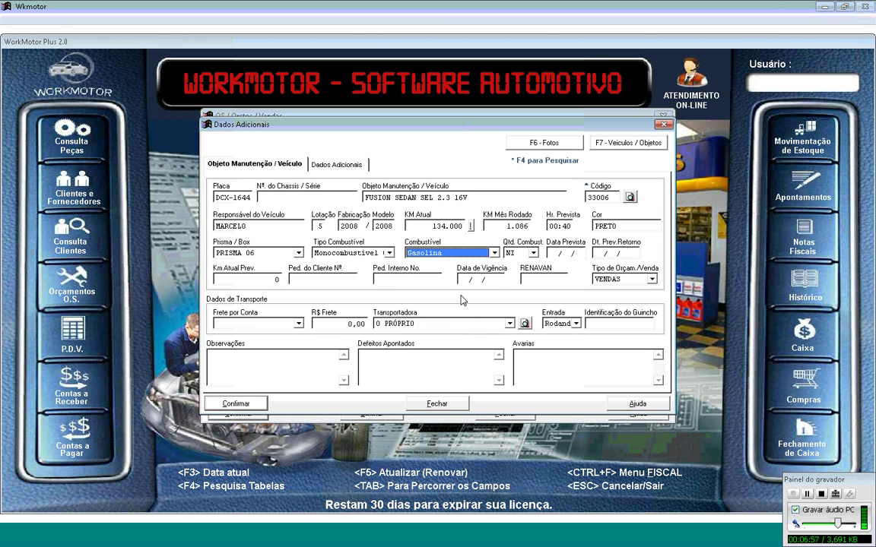
pyautogui.press('Tab')
pyautogui.click(533, 252)
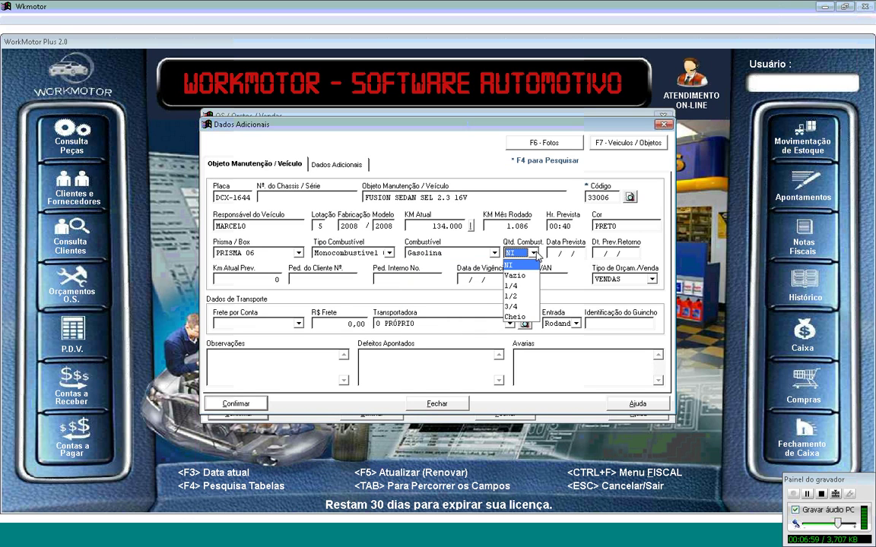
pyautogui.click(514, 284)
pyautogui.press('Tab')
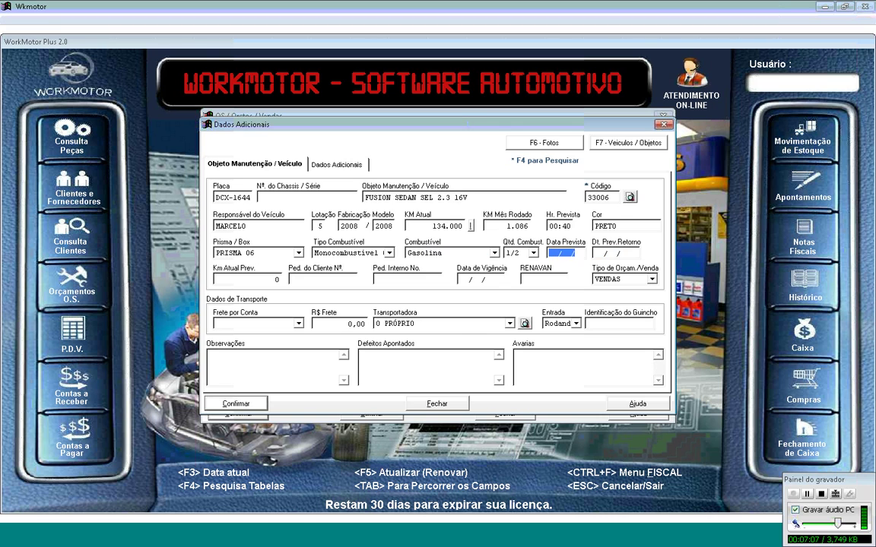
# Step: Set expected date 03/06/13 and return date 05/06/2013, then begin the observation note
pyautogui.click(551, 252)
pyautogui.write('030613')
pyautogui.press('Tab')
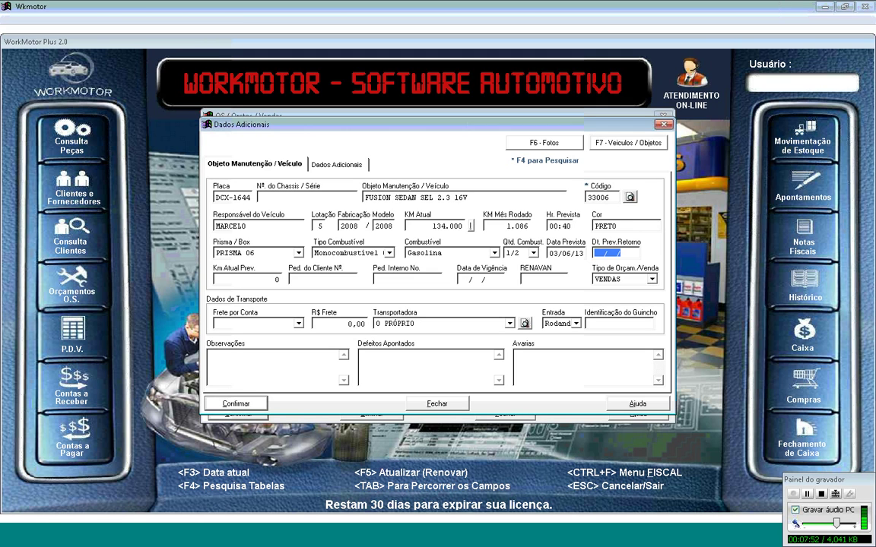
pyautogui.write('0')
pyautogui.write('5061')
pyautogui.write('013')
pyautogui.press('Tab')
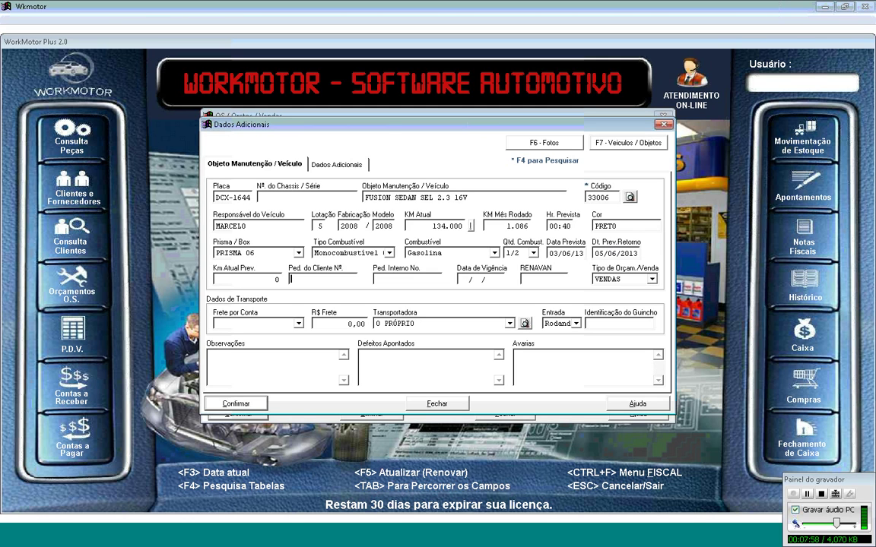
pyautogui.press('Tab')
pyautogui.press('Tab')
pyautogui.press('Tab')
pyautogui.press('Tab')
pyautogui.press('Tab')
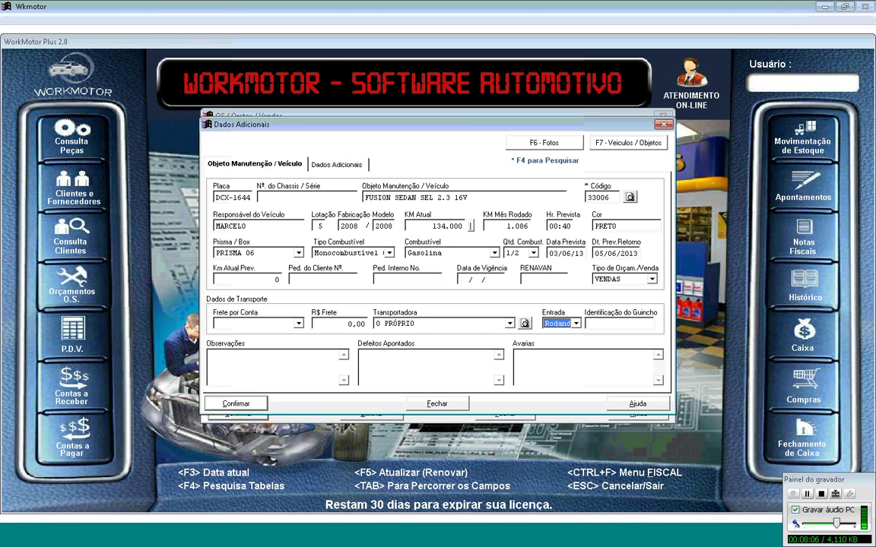
pyautogui.press('Tab')
pyautogui.press('Tab')
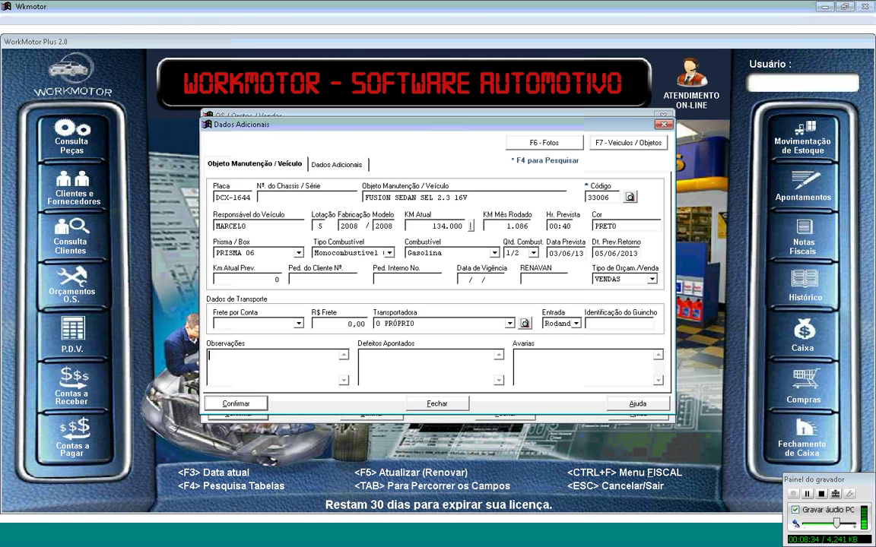
pyautogui.write('cliente solicita que o veiculos eja')
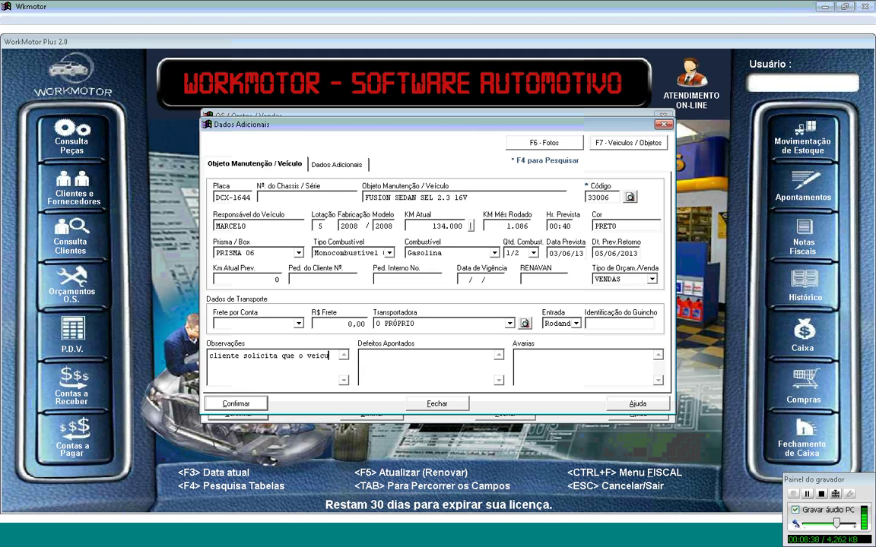
# Step: Finish the observation: client asks that the vehicle be delivered washed ('seja entregue lavado')
pyautogui.press('BackSpace')
pyautogui.press('BackSpace')
pyautogui.press('BackSpace')
pyautogui.press('BackSpace')
pyautogui.press('BackSpace')
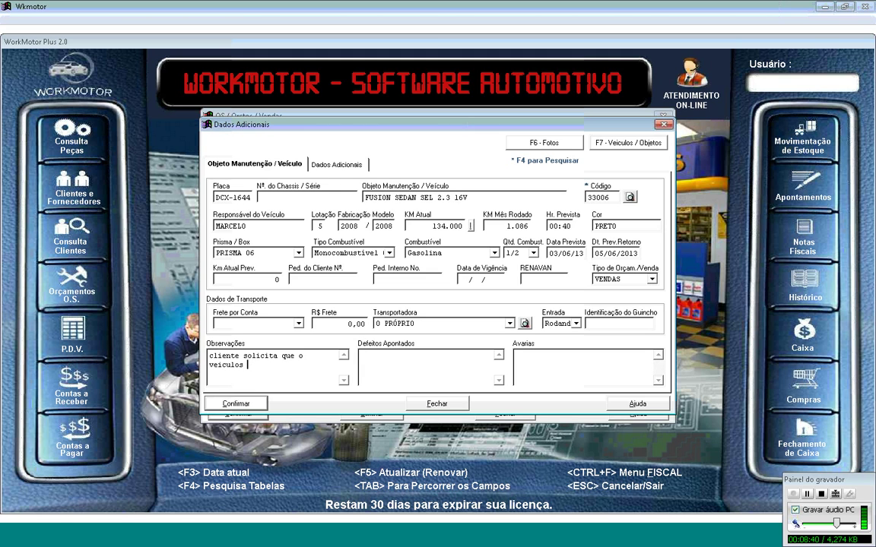
pyautogui.write('seja entregue lavado')
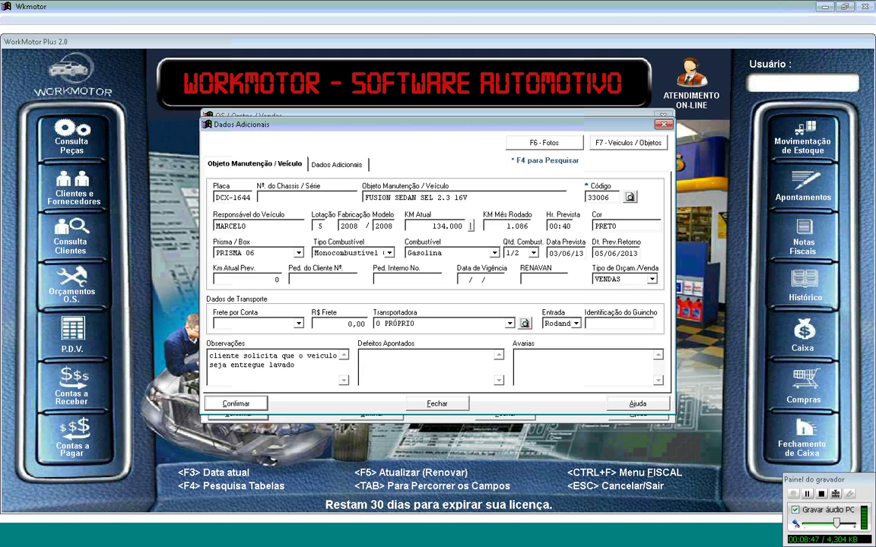
pyautogui.press('Tab')
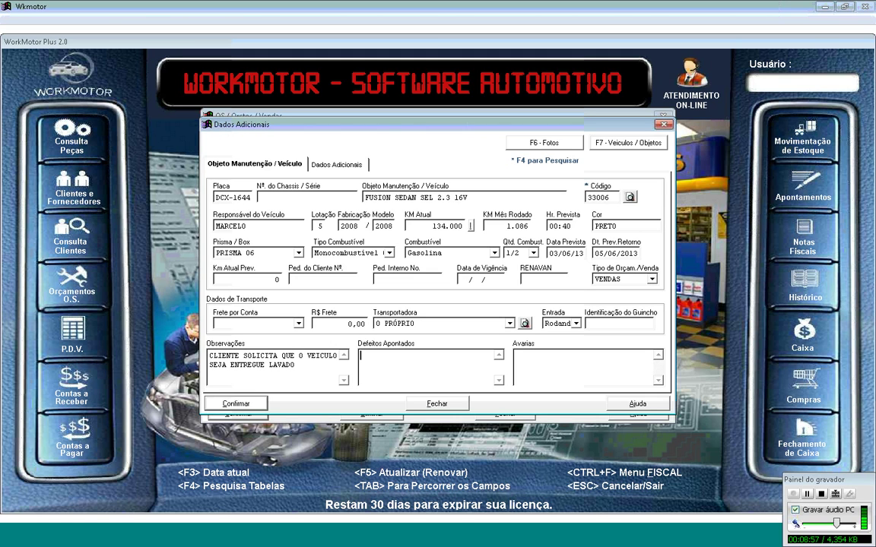
# Step: List defects TROCA DE OLEO, TROCA DE FILTRO, TROCA DE FILTRO DE COMBUSTIVEL and TROCA DE FILTRO DE AR
pyautogui.write('troc')
pyautogui.press('BackSpace')
pyautogui.press('BackSpace')
pyautogui.press('BackSpace')
pyautogui.press('BackSpace')
pyautogui.write('TROCA DE OLEO')
pyautogui.press('Return')
pyautogui.write('T')
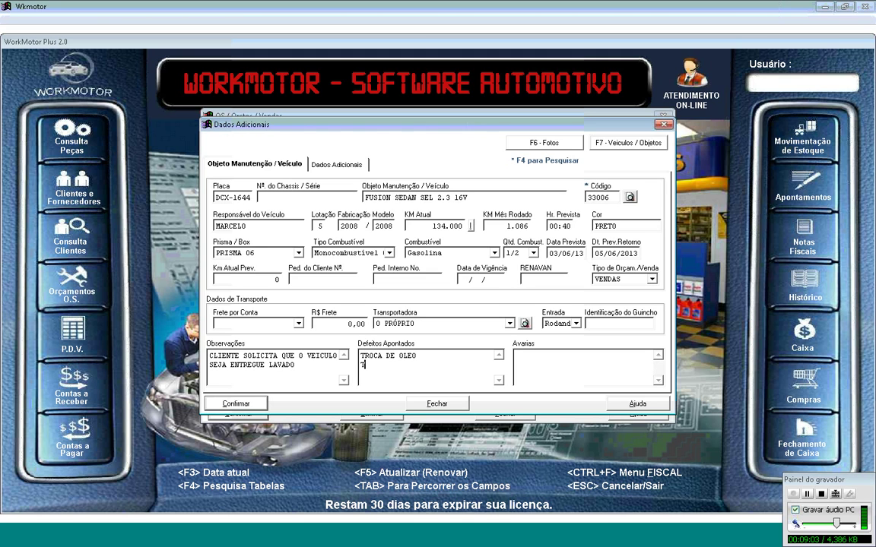
pyautogui.write('ROCA DE FILTRO')
pyautogui.press('Return')
pyautogui.write('TROCA DE F')
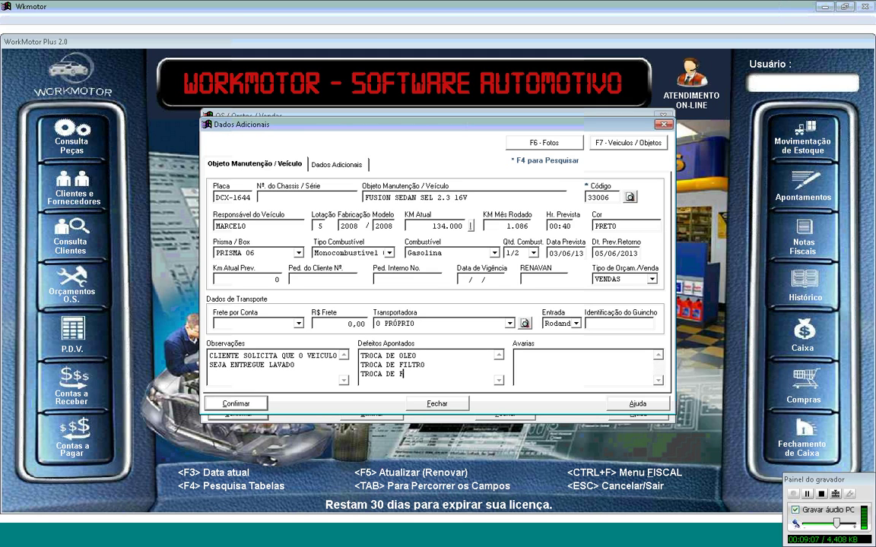
pyautogui.write('ILTRO DE COMBUSTIVEL')
pyautogui.press('Return')
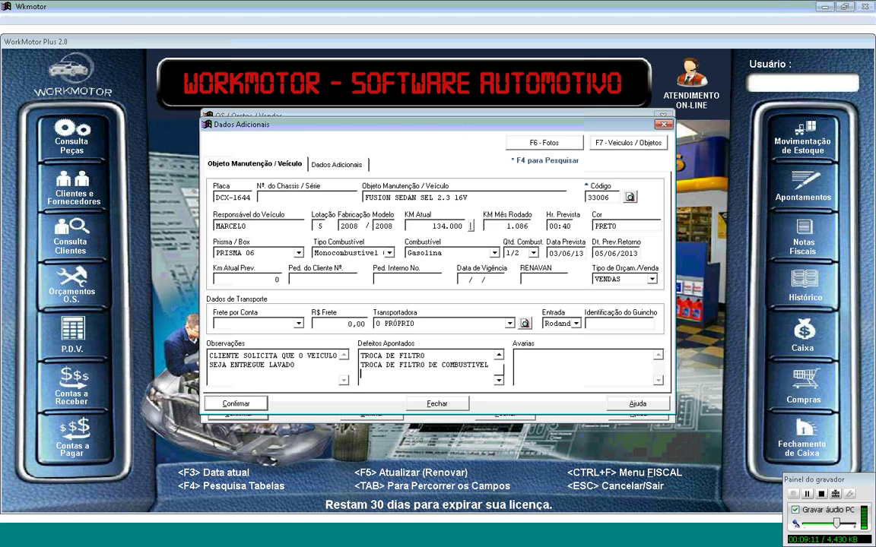
pyautogui.write('TROCA DE FILTRO DE AR')
# Step: Note the damages CAPO RISCADO, PORTA AMASSADA and VIDRO TRINCADO
pyautogui.press('Tab')
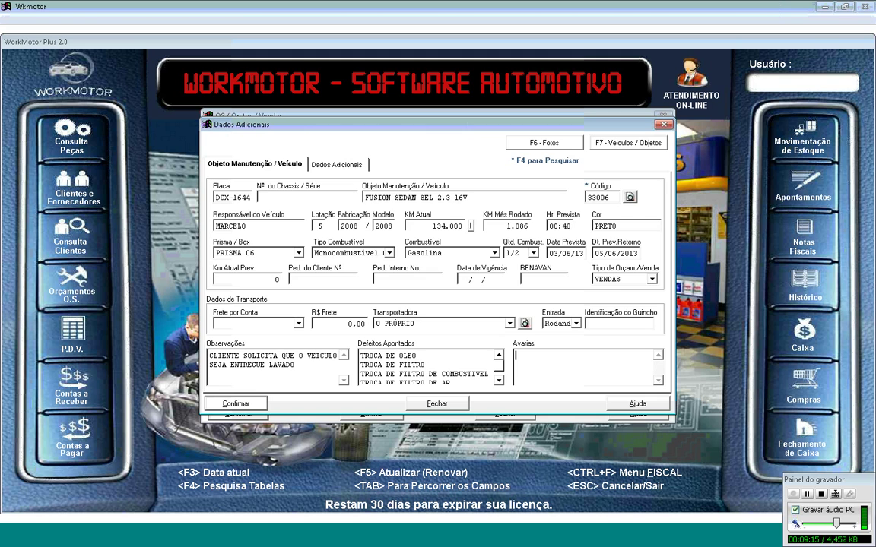
pyautogui.write('CAPO RISCADO')
pyautogui.press('Return')
pyautogui.write('PORT')
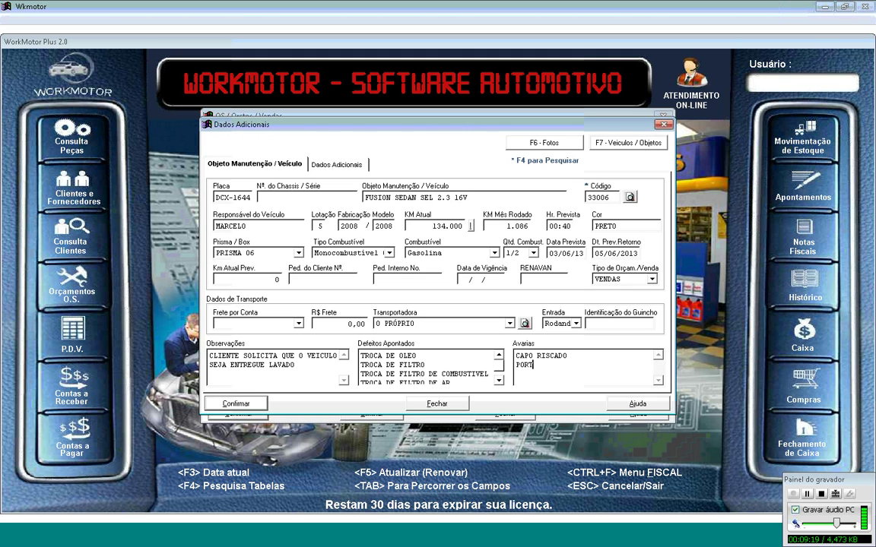
pyautogui.write('A AMASSADA')
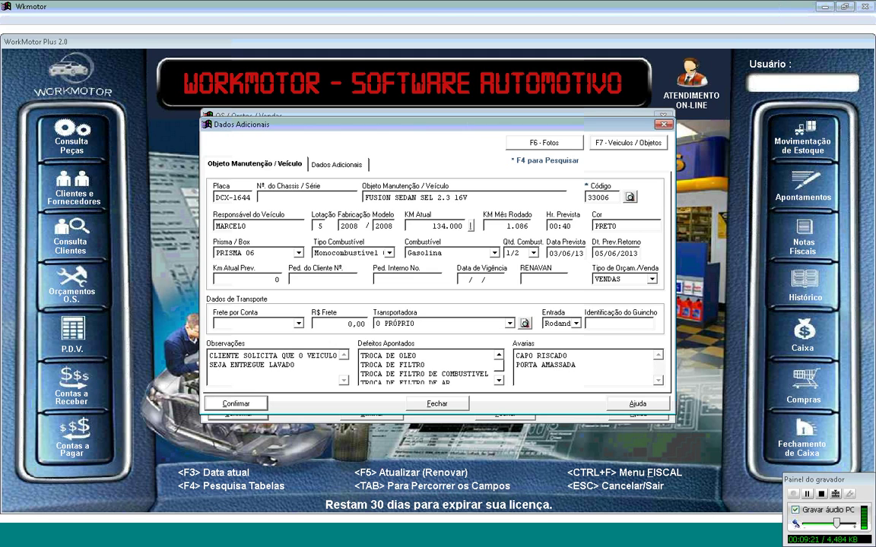
pyautogui.press('Return')
pyautogui.write('VIDRO TRINCADO.')
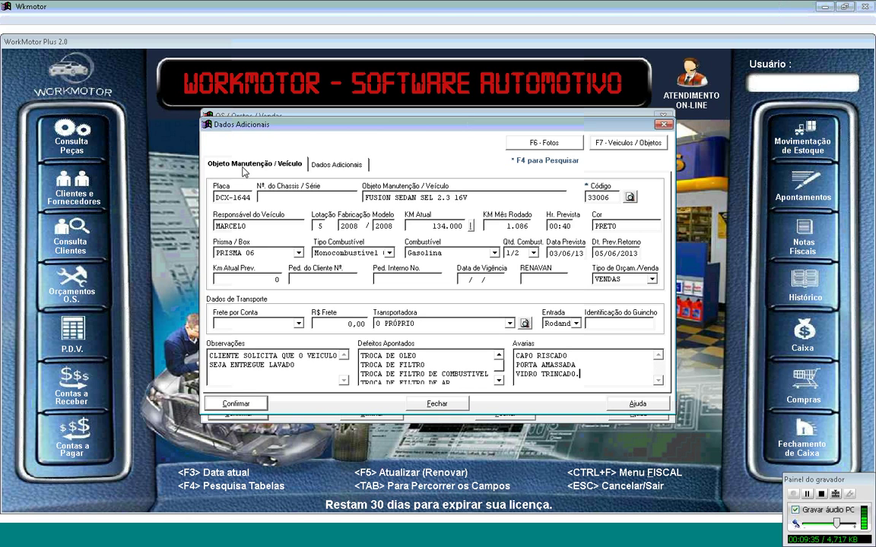
# Step: Confirm the additional vehicle details and enter the client's full name in Cliente
pyautogui.click(247, 404)
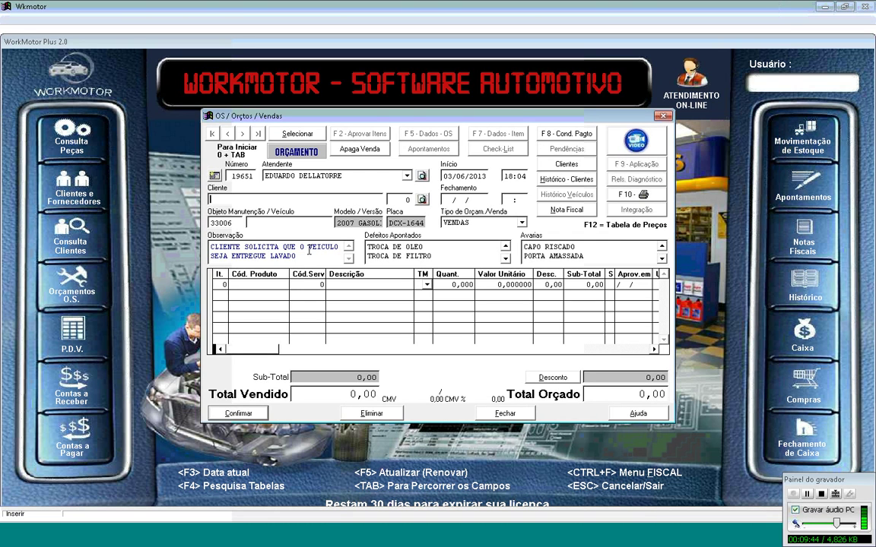
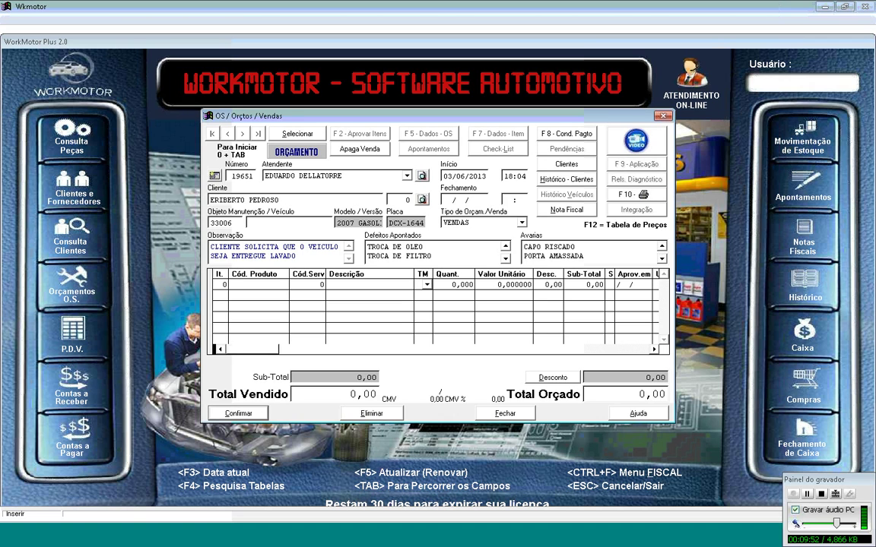
# Step: Search the client records with F4 and, since none match, choose to register a new client
pyautogui.click(251, 175)
pyautogui.press('F4')
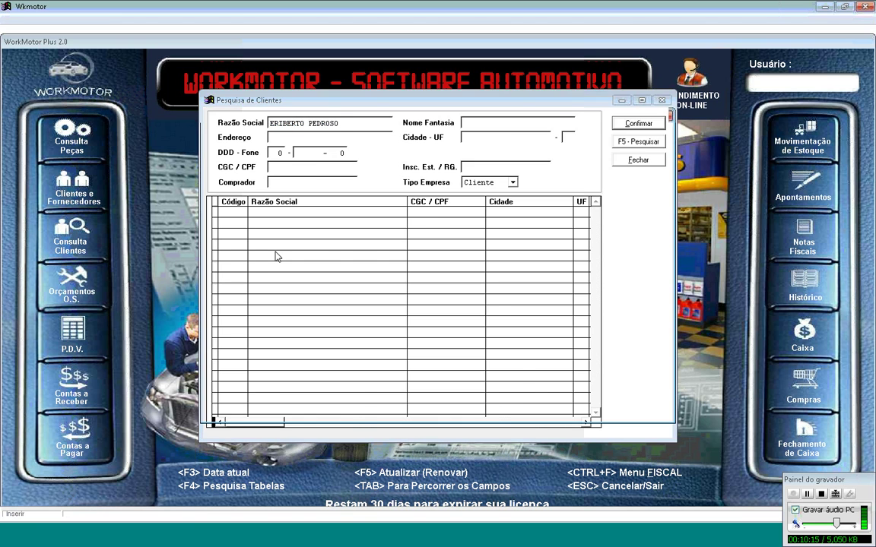
pyautogui.press('Return')
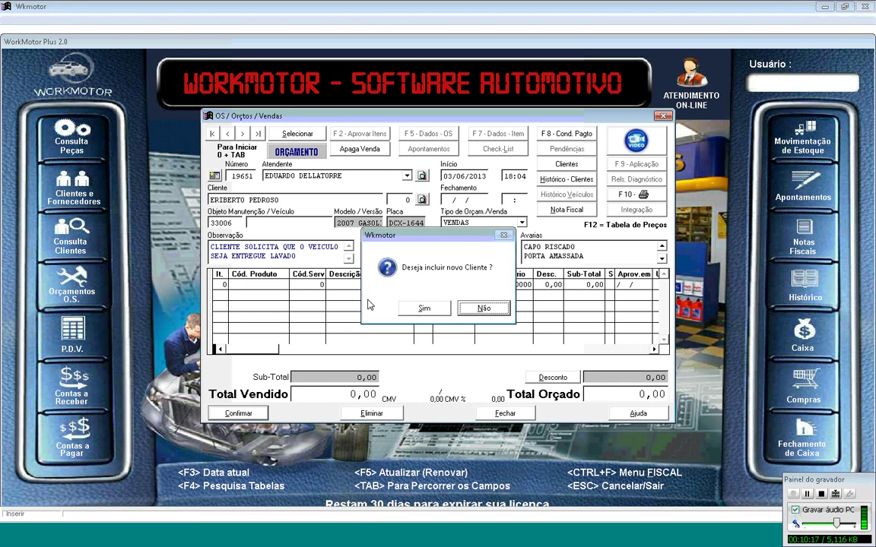
pyautogui.click(405, 314)
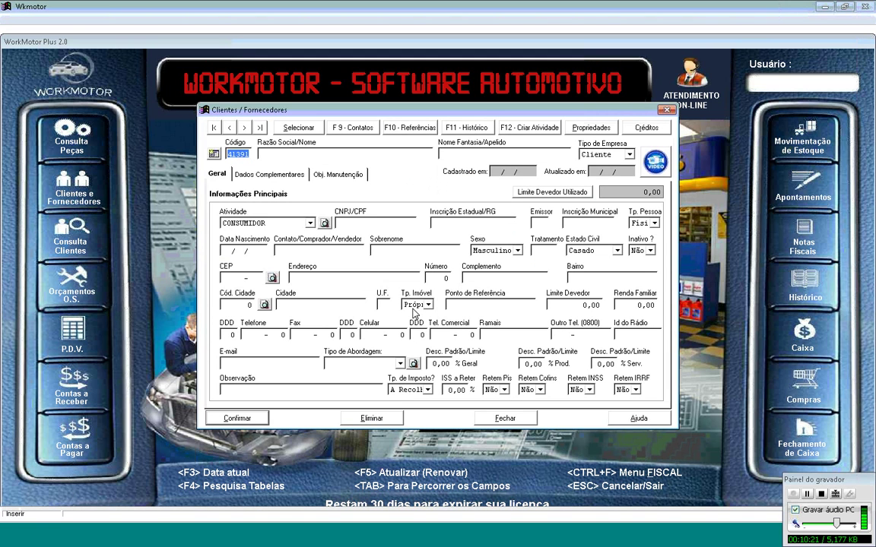
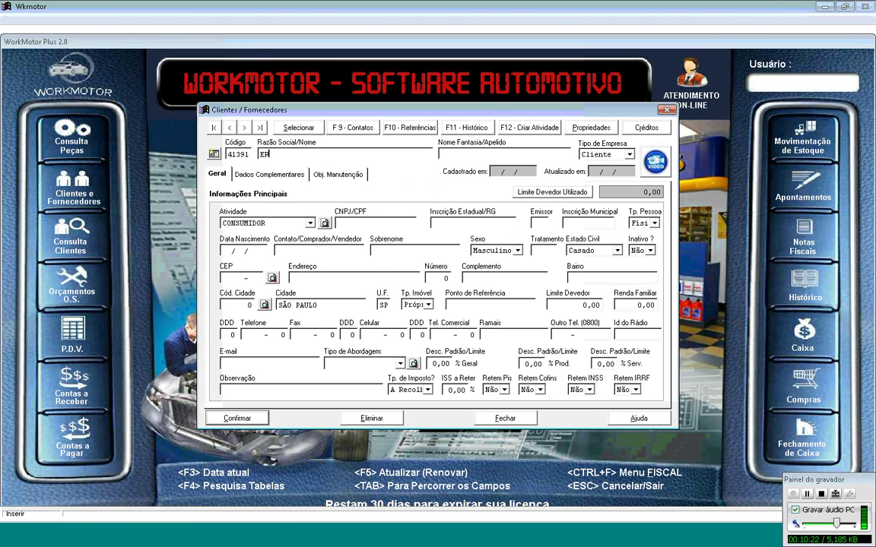
# Step: Fill in the client's name, activity FORNECEDOR, CPF, RG and issuer SSP
pyautogui.press('Tab')
pyautogui.press('Tab')
pyautogui.press('Tab')
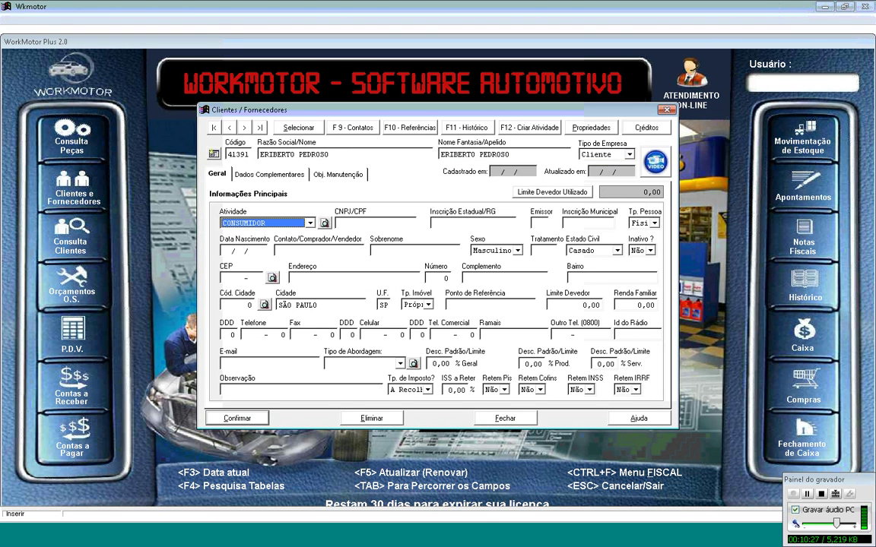
pyautogui.click(310, 223)
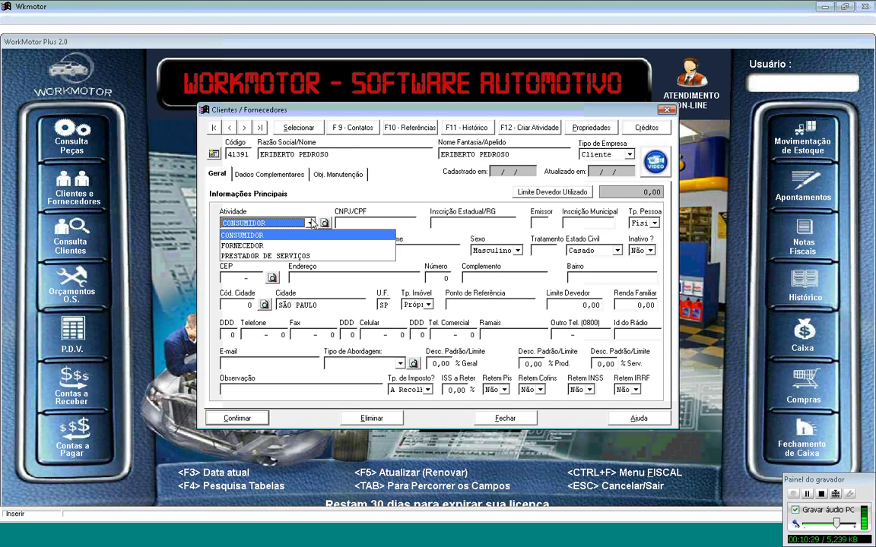
pyautogui.click(284, 246)
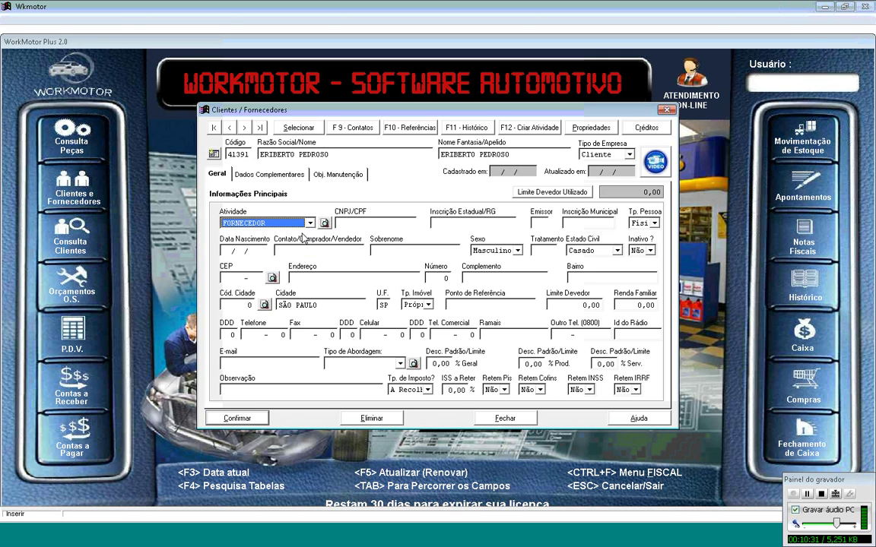
pyautogui.click(338, 223)
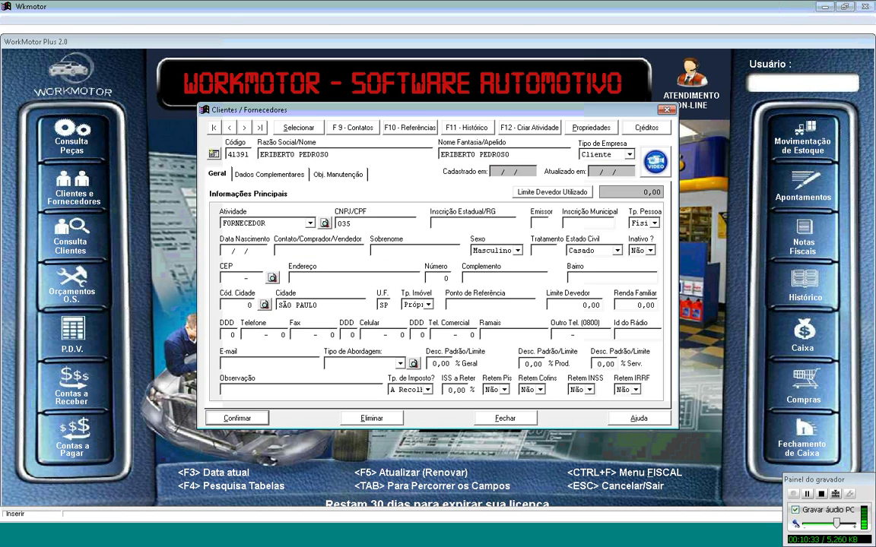
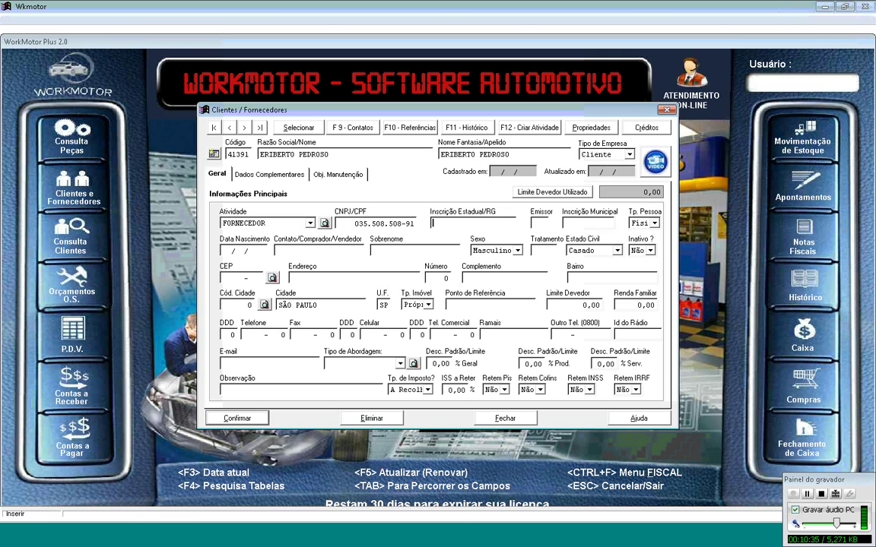
pyautogui.press('Tab')
pyautogui.press('Tab')
pyautogui.write('SSP')
pyautogui.press('Tab')
pyautogui.press('Tab')
pyautogui.press('Tab')
pyautogui.press('Tab')
pyautogui.press('Tab')
# Step: Enter the client's postal code so the address auto-fills, then add the house number
pyautogui.press('Tab')
pyautogui.press('Tab')
pyautogui.press('Tab')
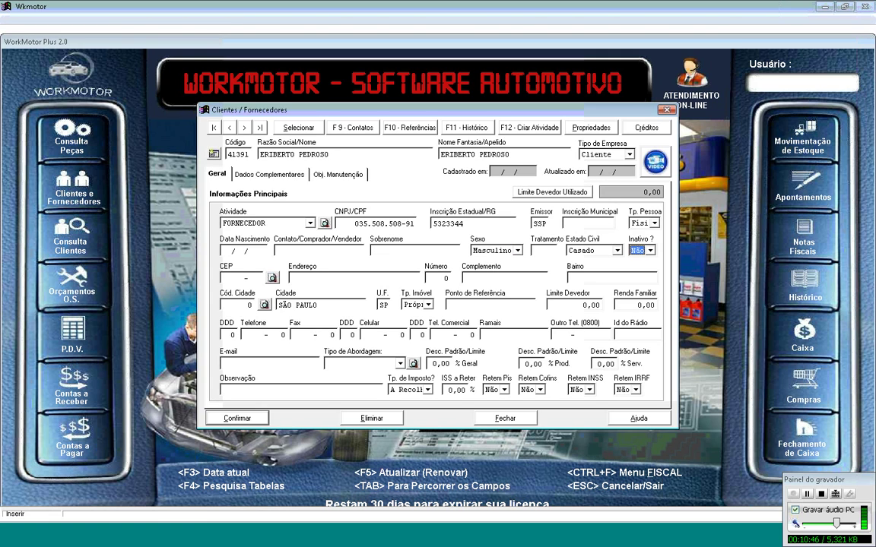
pyautogui.press('Tab')
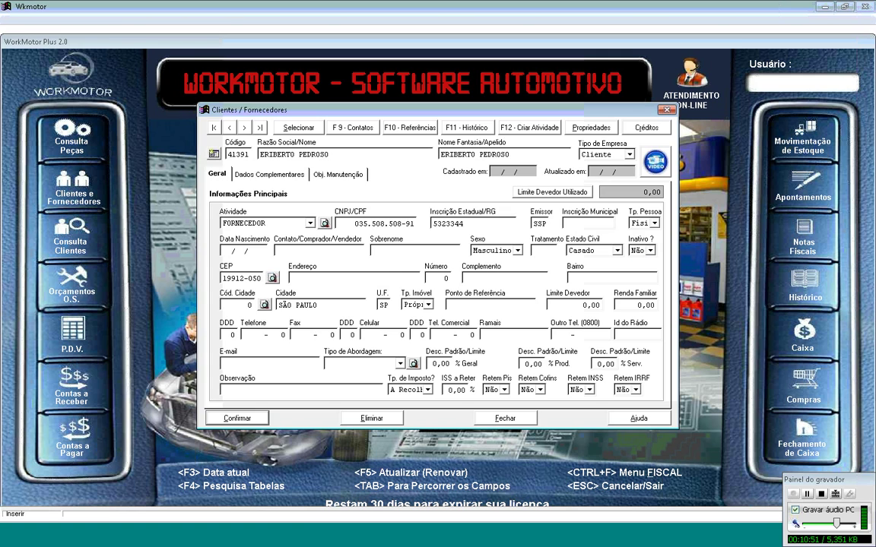
pyautogui.press('Tab')
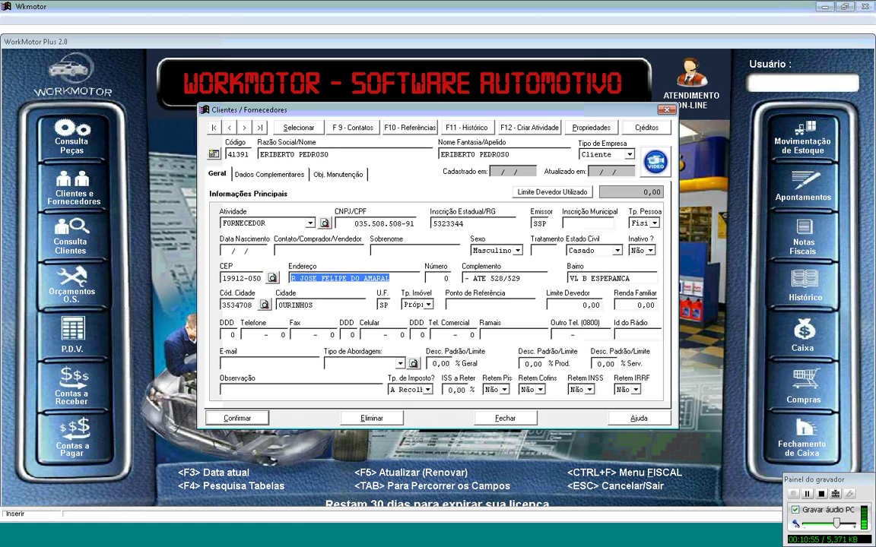
pyautogui.press('Tab')
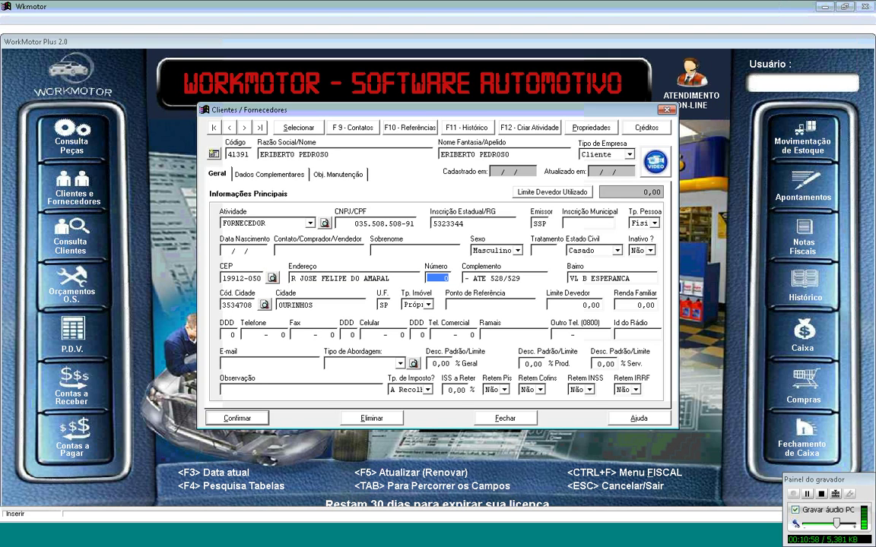
pyautogui.press('Tab')
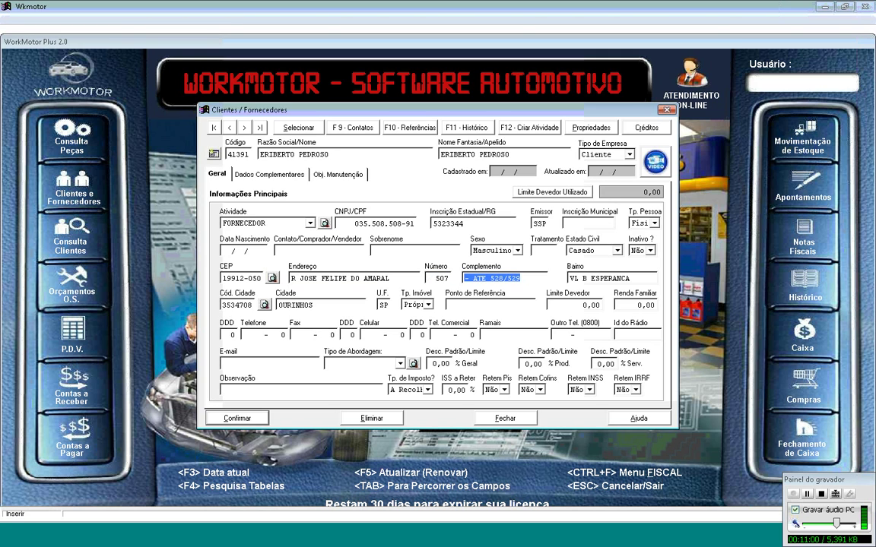
pyautogui.press('End')
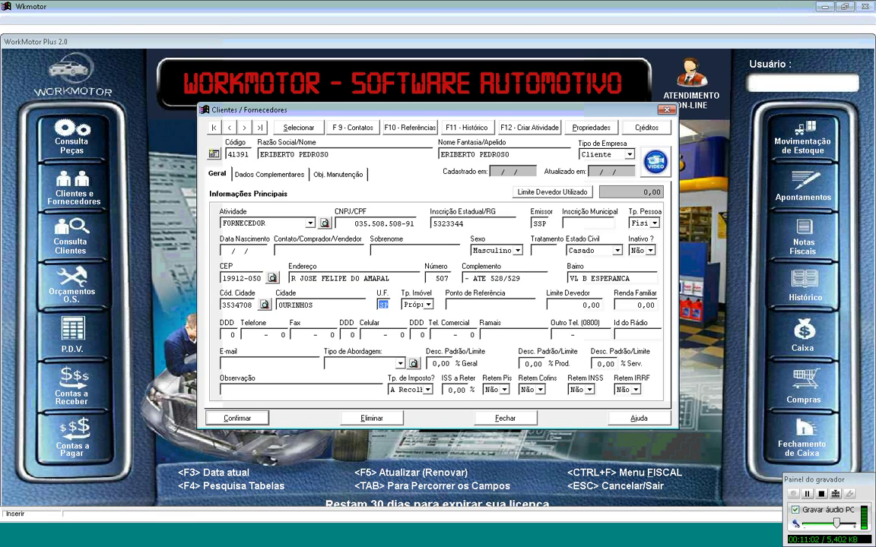
# Step: Enter the client's landline area code and phone number
pyautogui.click(452, 305)
pyautogui.press('Tab')
pyautogui.press('Tab')
pyautogui.press('Tab')
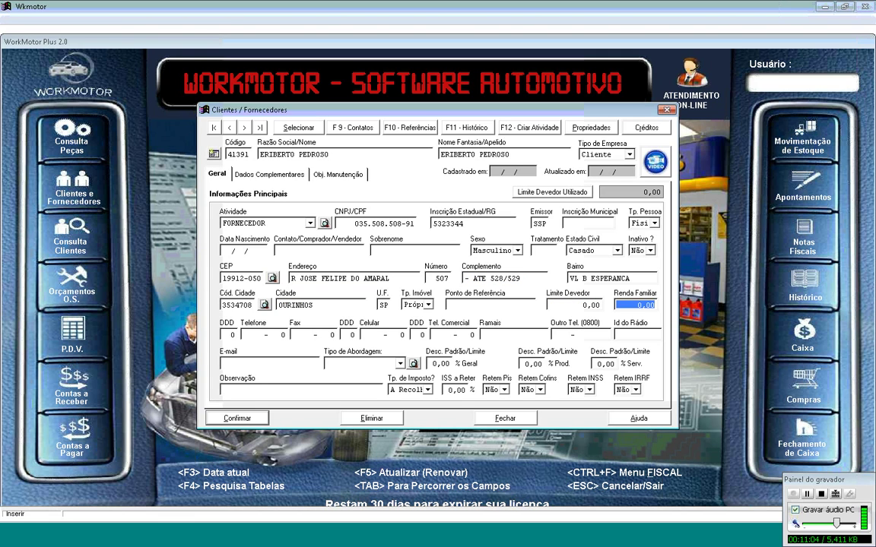
pyautogui.write('14')
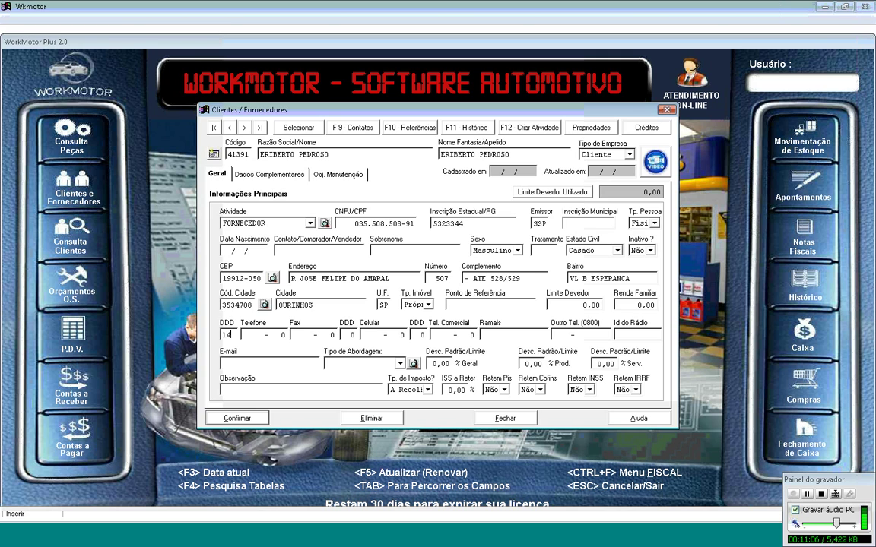
pyautogui.press('Tab')
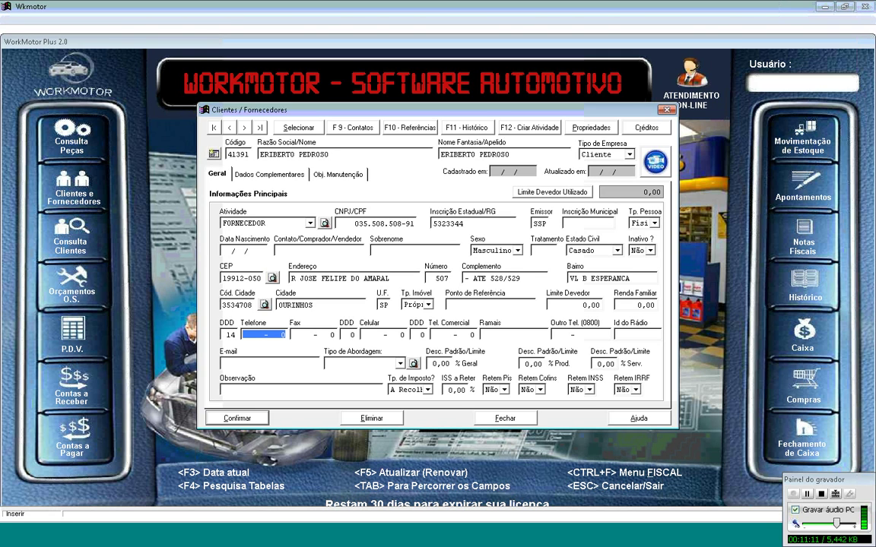
pyautogui.write('33264-')
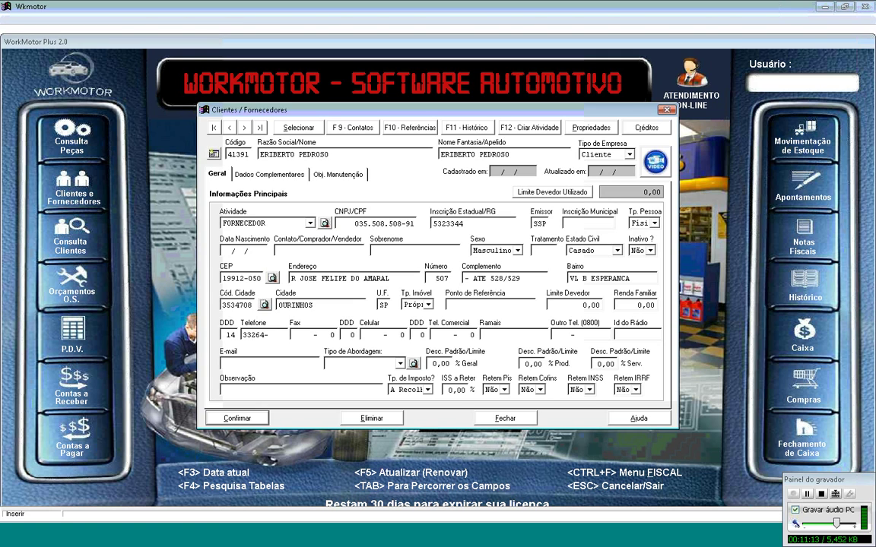
pyautogui.press('BackSpace')
pyautogui.press('BackSpace')
pyautogui.press('BackSpace')
pyautogui.press('BackSpace')
pyautogui.press('BackSpace')
pyautogui.press('Tab')
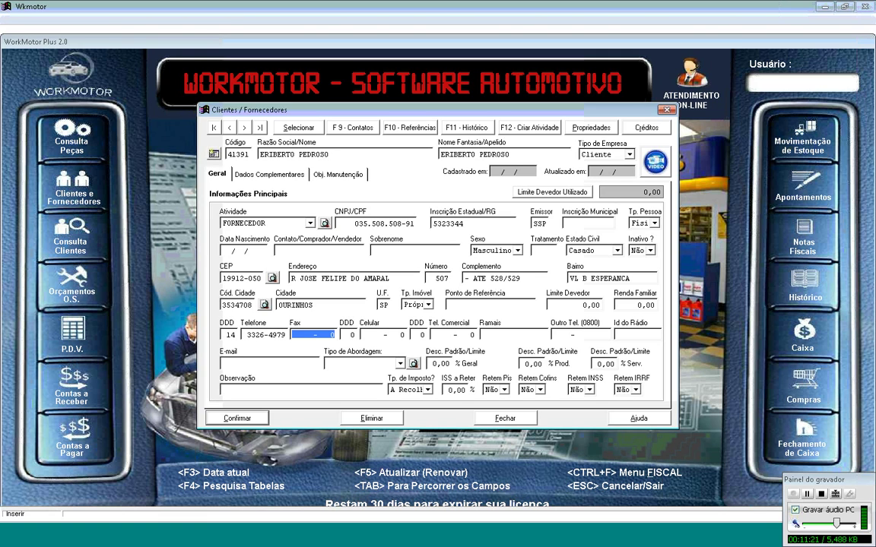
# Step: Add the client's mobile area code and number, then the client's e-mail address
pyautogui.press('Tab')
pyautogui.write('14')
pyautogui.press('Tab')
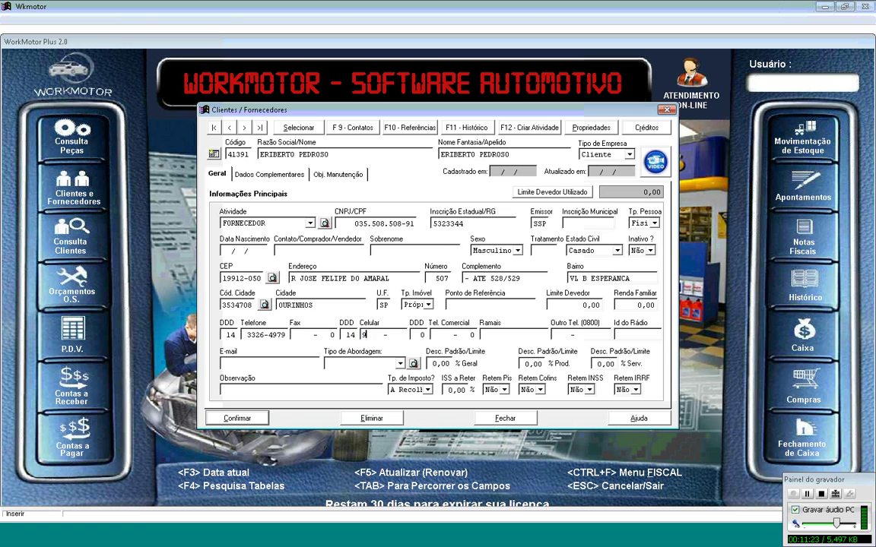
pyautogui.press('Tab')
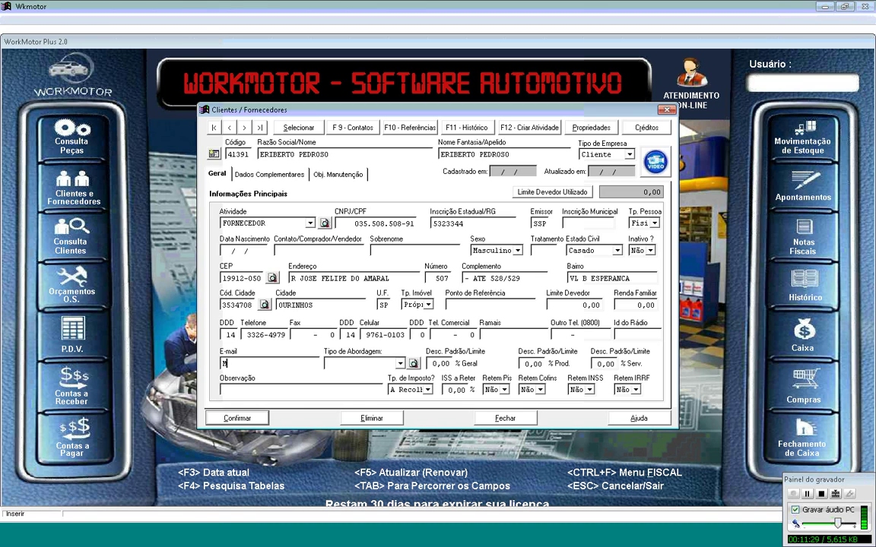
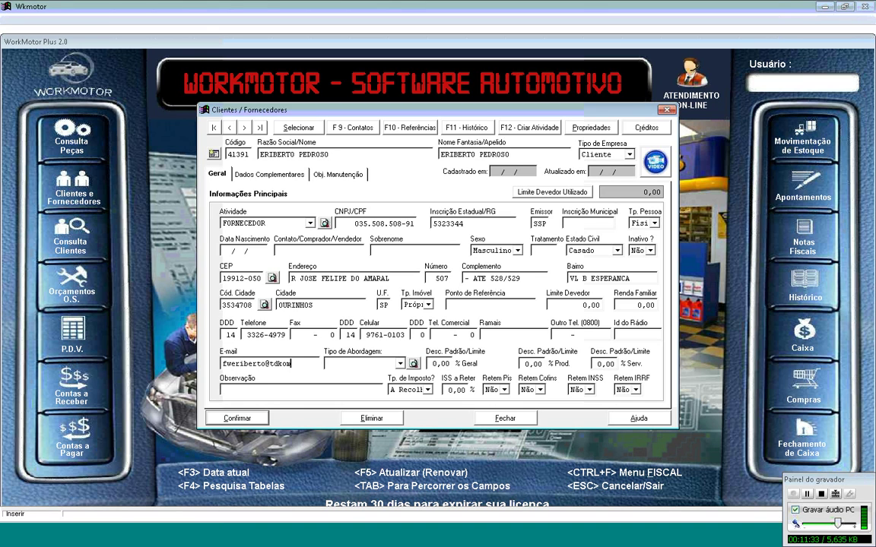
pyautogui.press('Tab')
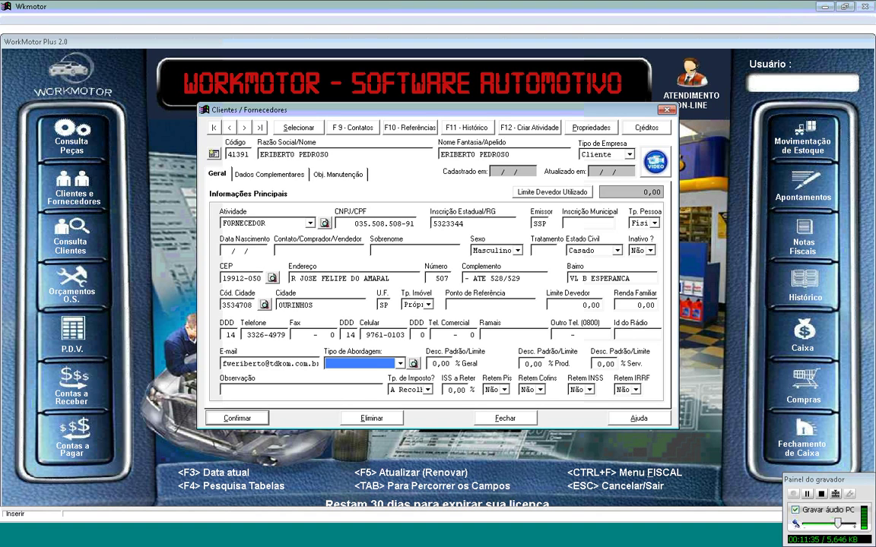
# Step: Set approach type INDICAÇÃO DE CLIENTES, leave the default discounts empty, and save the client
pyautogui.click(400, 363)
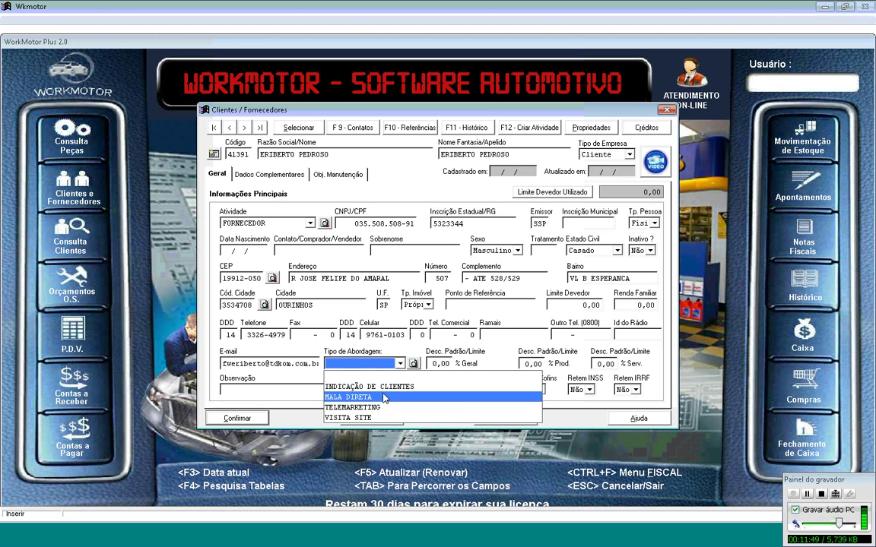
pyautogui.click(397, 387)
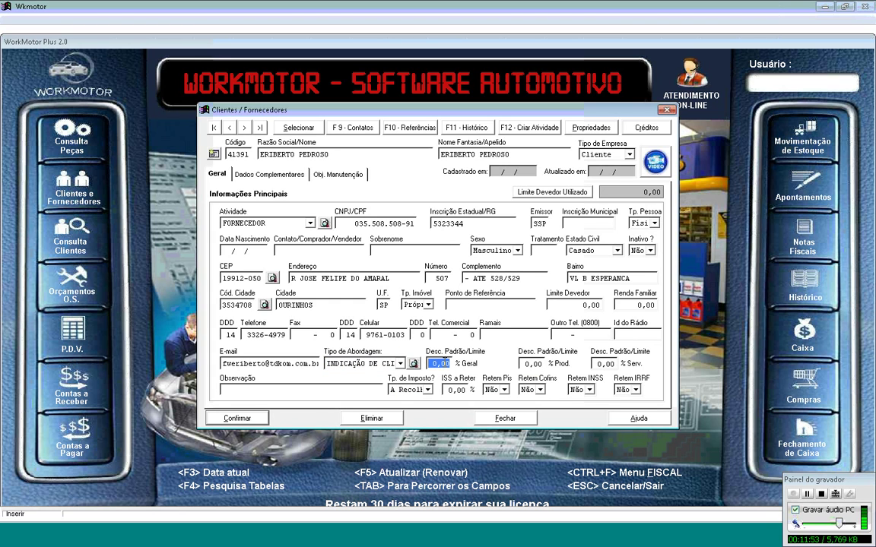
pyautogui.click(439, 366)
pyautogui.press('Tab')
pyautogui.press('Tab')
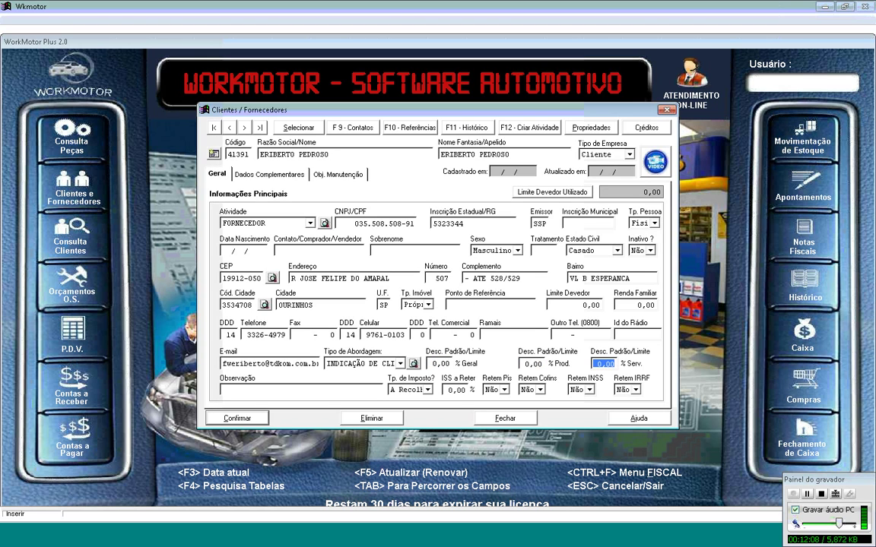
pyautogui.press('Tab')
pyautogui.click(238, 421)
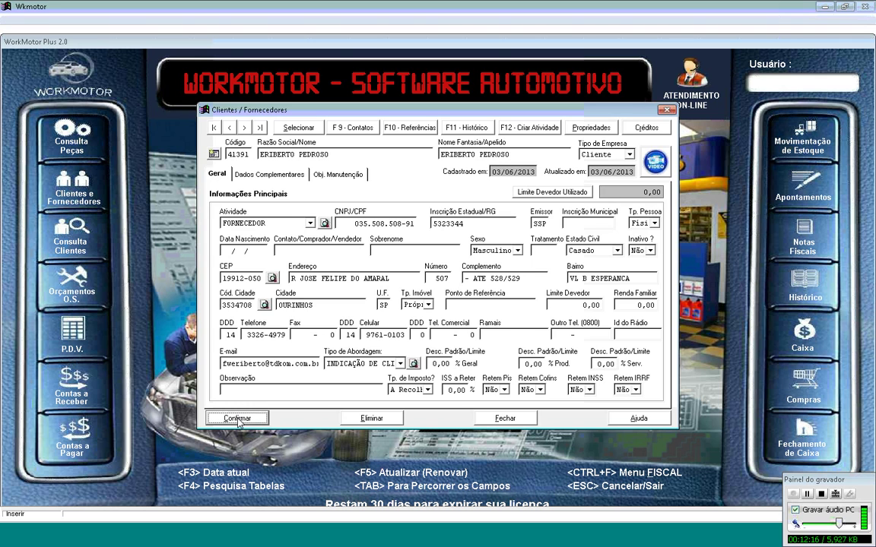
# Step: Return to estimate 19651 with the new client and FUSION SEDAN vehicle, and begin its first item row
pyautogui.click(491, 419)
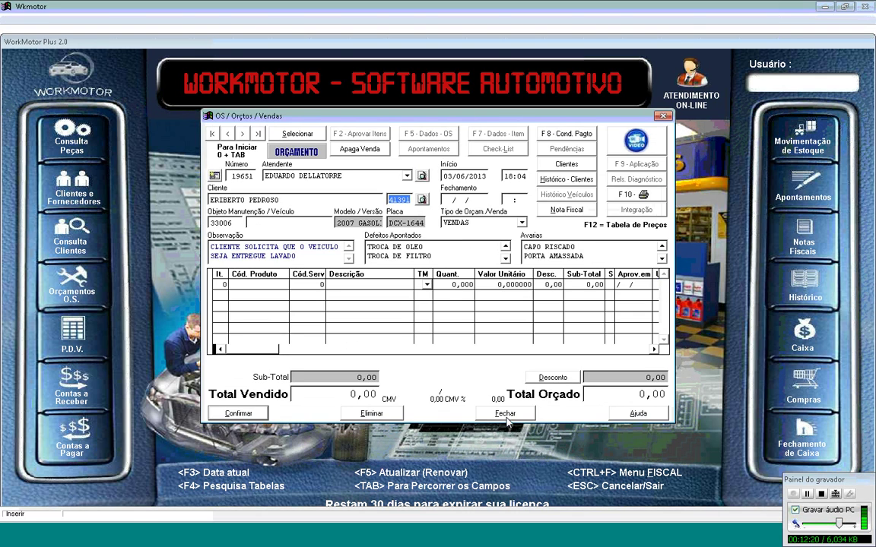
pyautogui.press('Tab')
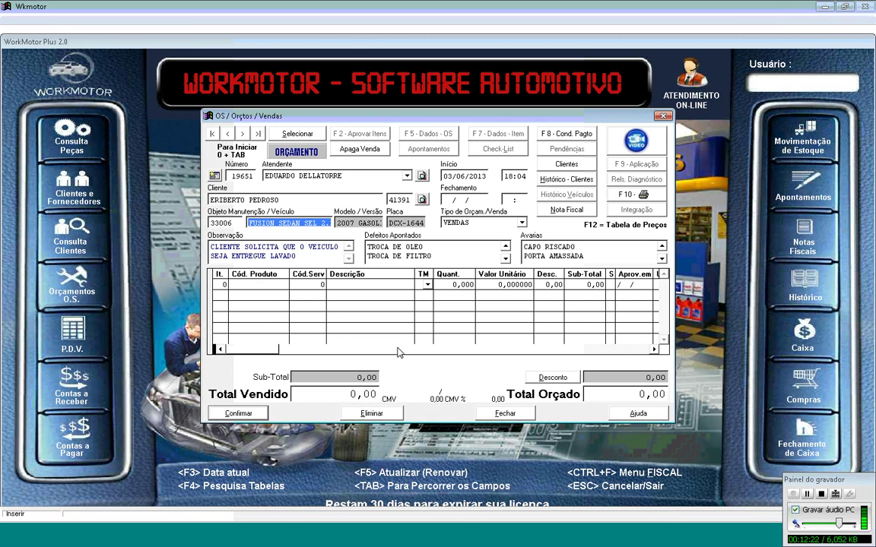
pyautogui.press('Tab')
pyautogui.press('Tab')
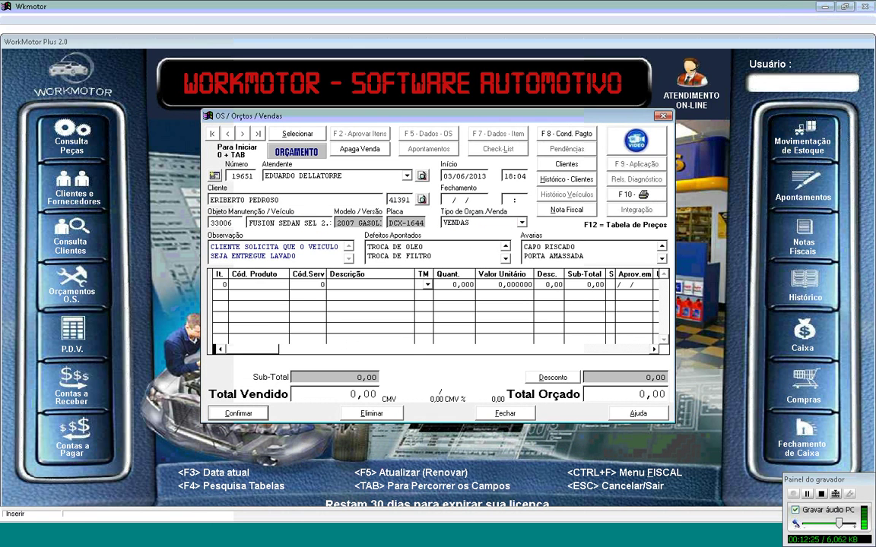
pyautogui.press('Tab')
pyautogui.press('Tab')
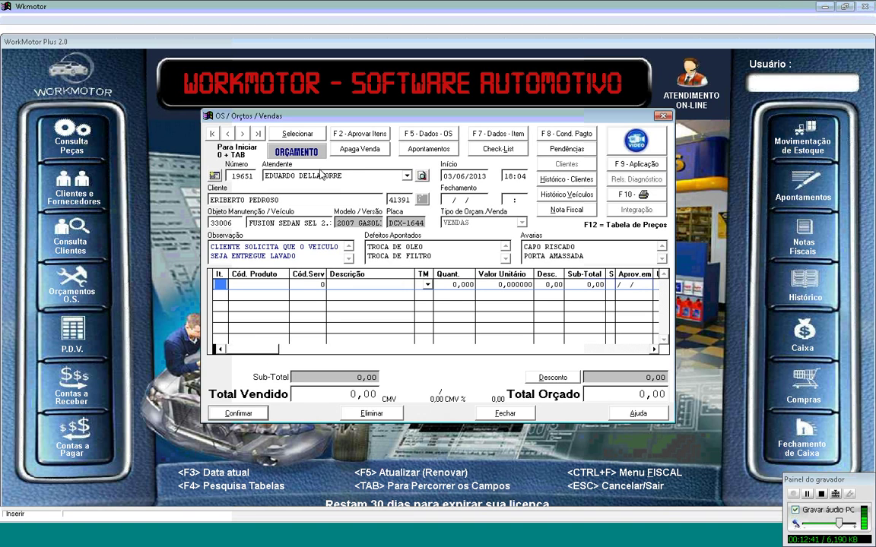
pyautogui.click(238, 176)
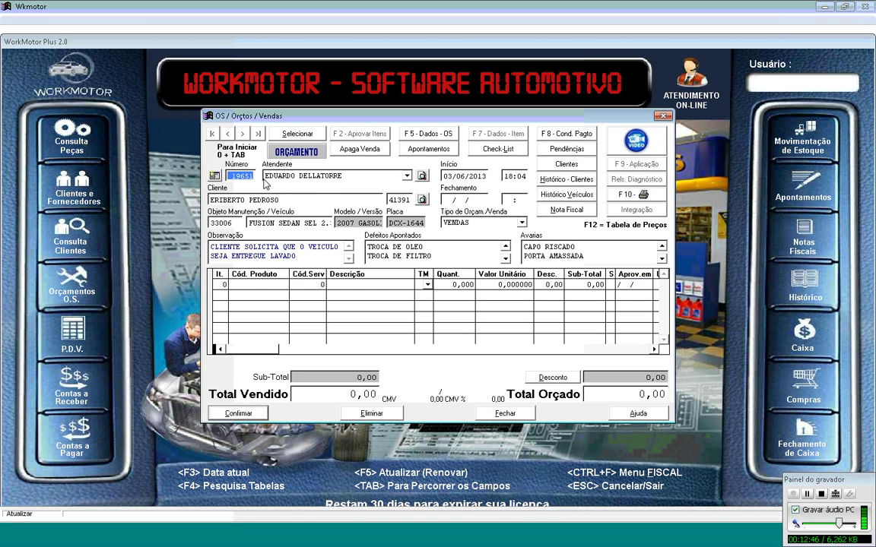
pyautogui.click(285, 287)
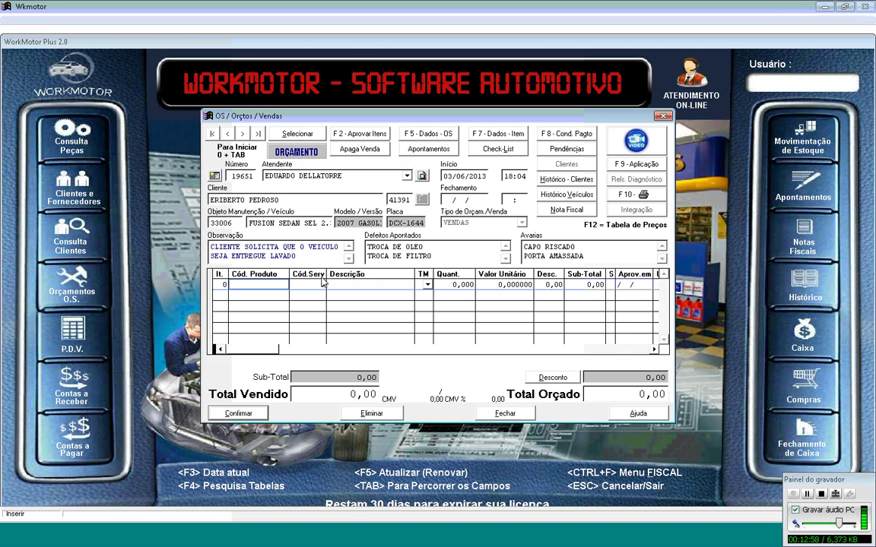
# Step: Search products for OLEO and add GTX 20W/50 engine oil 0D35010 to the estimate
pyautogui.press('F4')
pyautogui.write('OLEO')
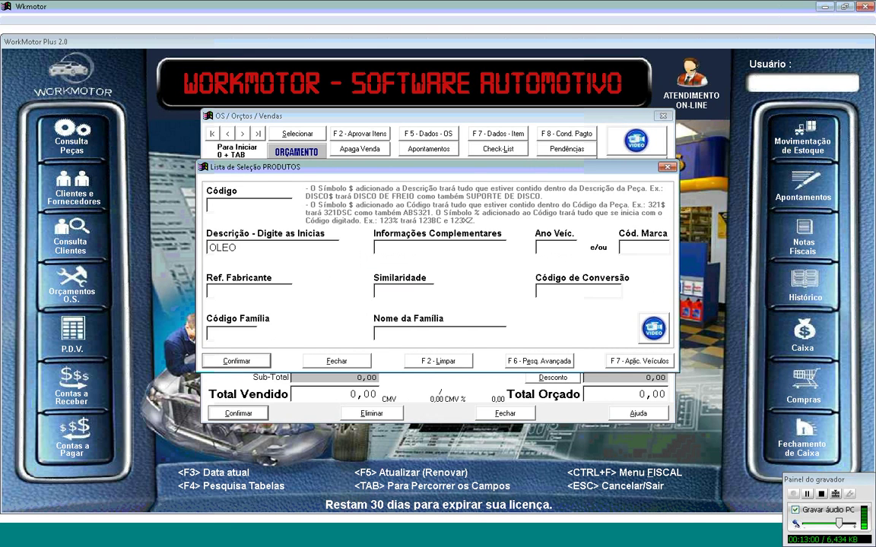
pyautogui.press('Return')
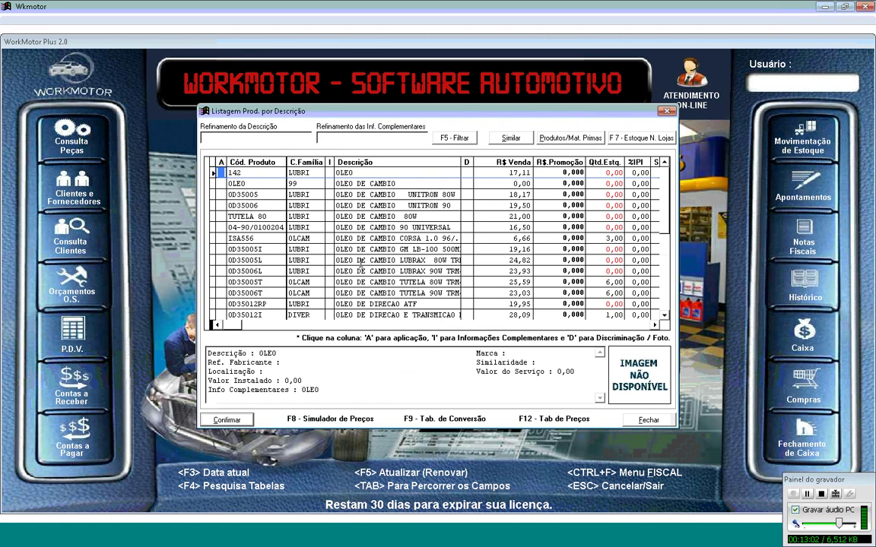
pyautogui.press('Down')
pyautogui.press('Down')
pyautogui.press('Down')
pyautogui.press('Down')
pyautogui.press('Down')
pyautogui.press('Down')
pyautogui.press('Down')
pyautogui.press('Down')
pyautogui.press('Down')
pyautogui.press('Down')
pyautogui.press('Down')
pyautogui.press('Down')
pyautogui.press('Down')
pyautogui.press('Down')
pyautogui.press('Down')
pyautogui.press('Down')
pyautogui.press('Down')
pyautogui.press('Down')
pyautogui.press('Down')
pyautogui.press('Down')
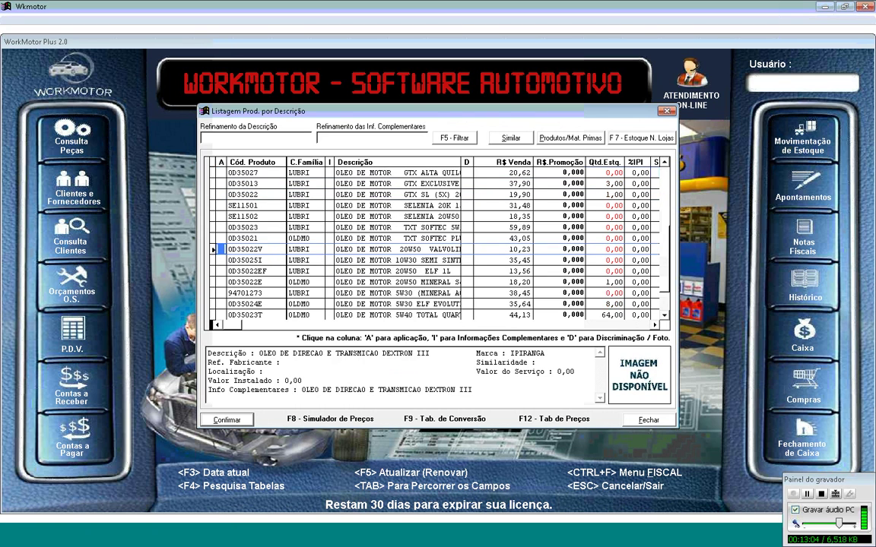
pyautogui.press('Up')
pyautogui.press('Up')
pyautogui.press('Up')
pyautogui.press('Up')
pyautogui.press('Up')
pyautogui.press('Up')
pyautogui.press('Up')
pyautogui.press('Up')
pyautogui.press('Up')
pyautogui.press('Up')
pyautogui.press('Up')
pyautogui.press('Up')
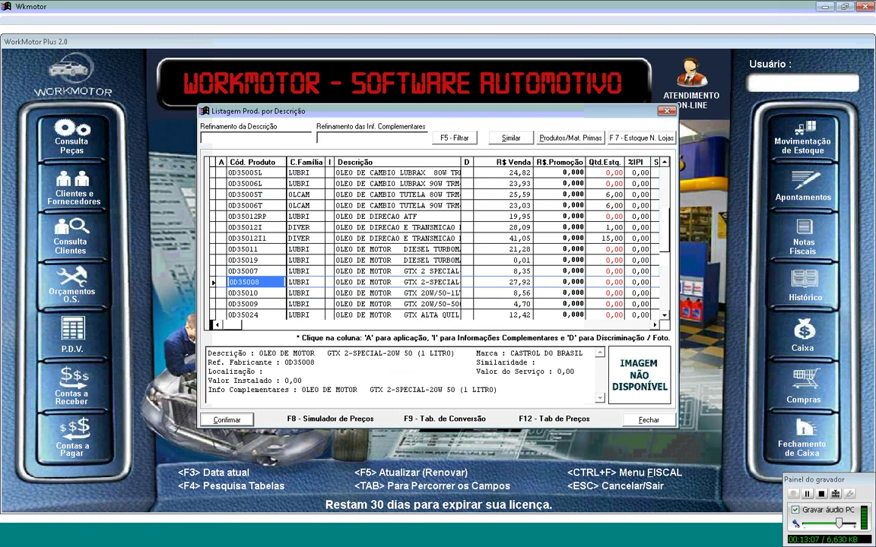
pyautogui.press('Up')
pyautogui.press('Right')
pyautogui.press('Right')
pyautogui.press('Right')
pyautogui.press('Down')
pyautogui.press('Down')
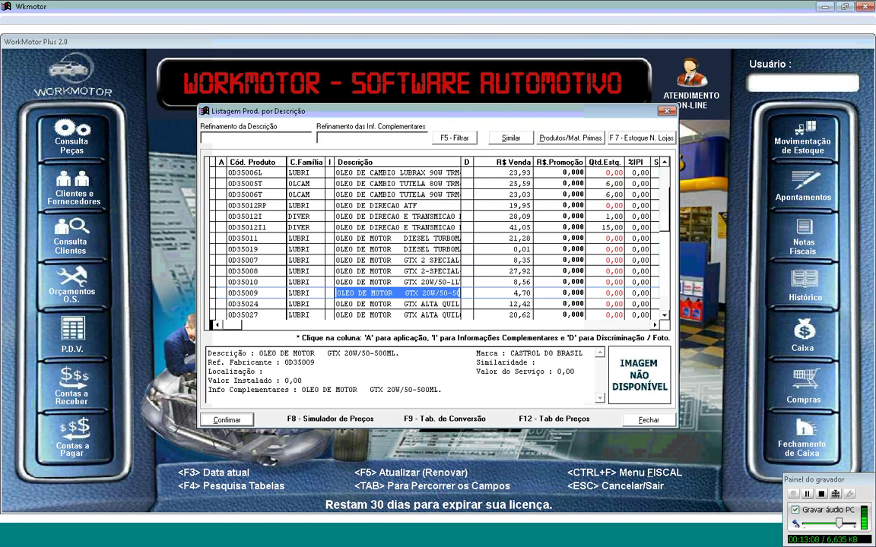
pyautogui.press('Down')
pyautogui.press('Down')
pyautogui.press('Down')
pyautogui.press('Down')
pyautogui.press('Up')
pyautogui.press('Up')
pyautogui.press('Up')
pyautogui.press('Up')
pyautogui.press('Up')
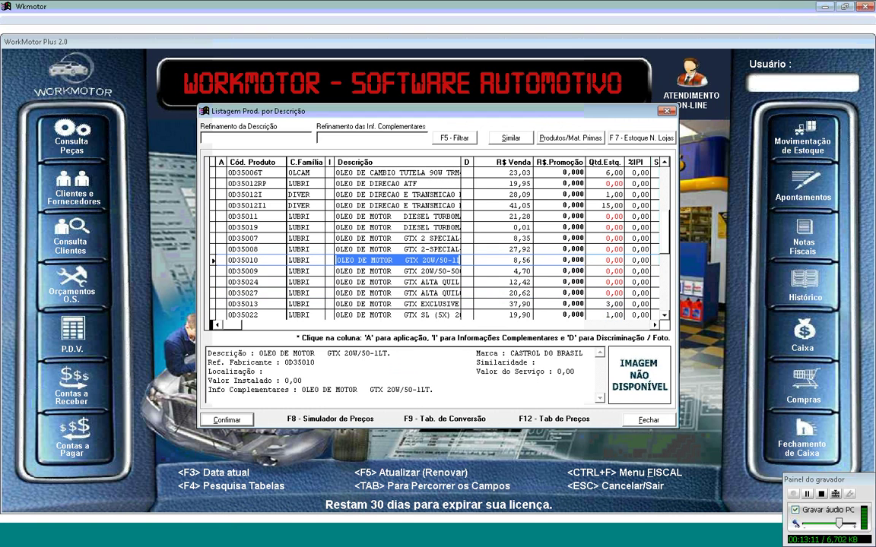
pyautogui.press('Return')
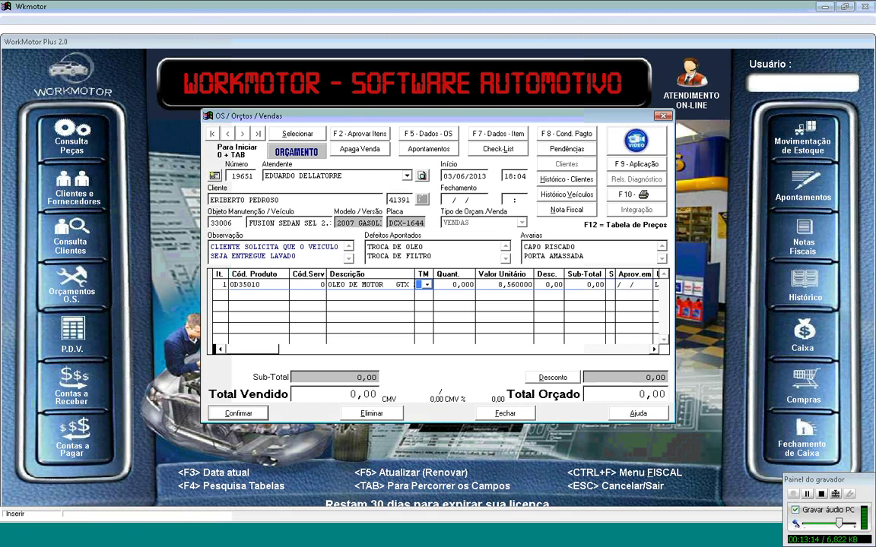
# Step: Set the oil line's type to C and quantity to 4,5, then start a new row
pyautogui.click(427, 285)
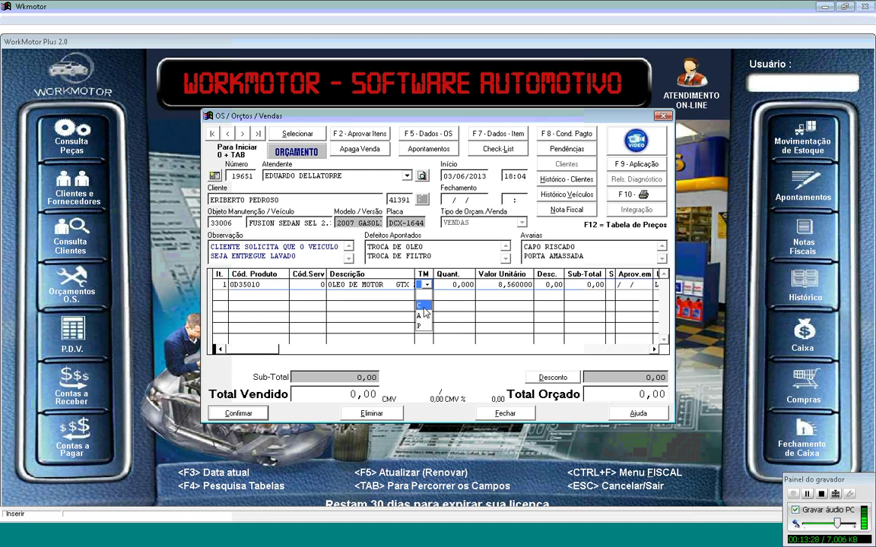
pyautogui.click(424, 307)
pyautogui.write('4')
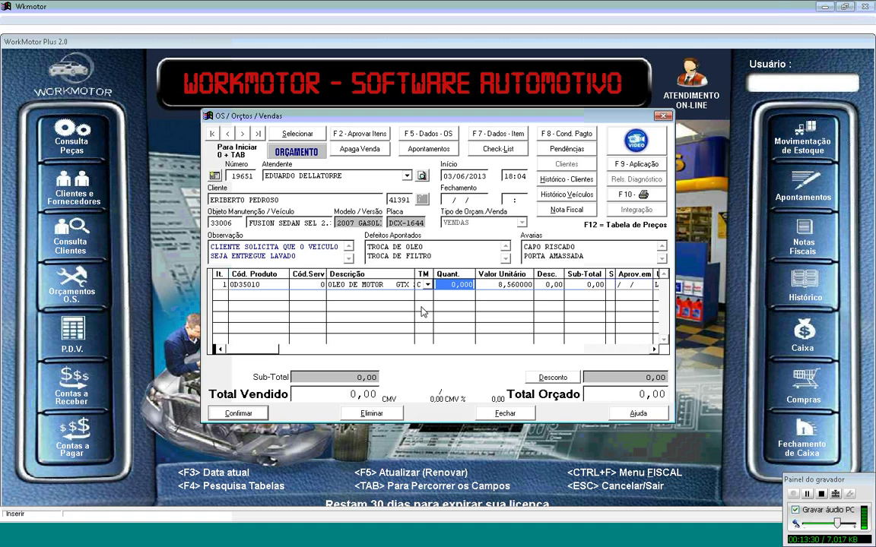
pyautogui.write(',5')
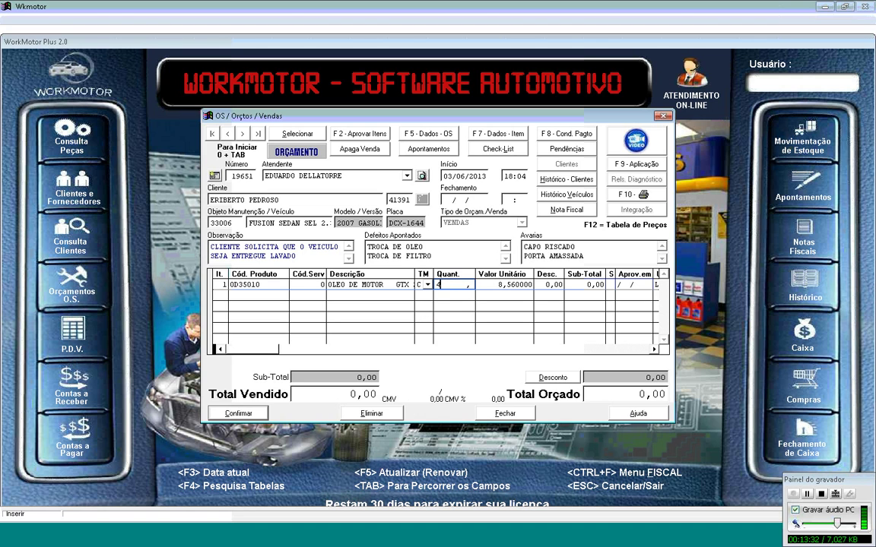
pyautogui.press('Return')
pyautogui.press('Return')
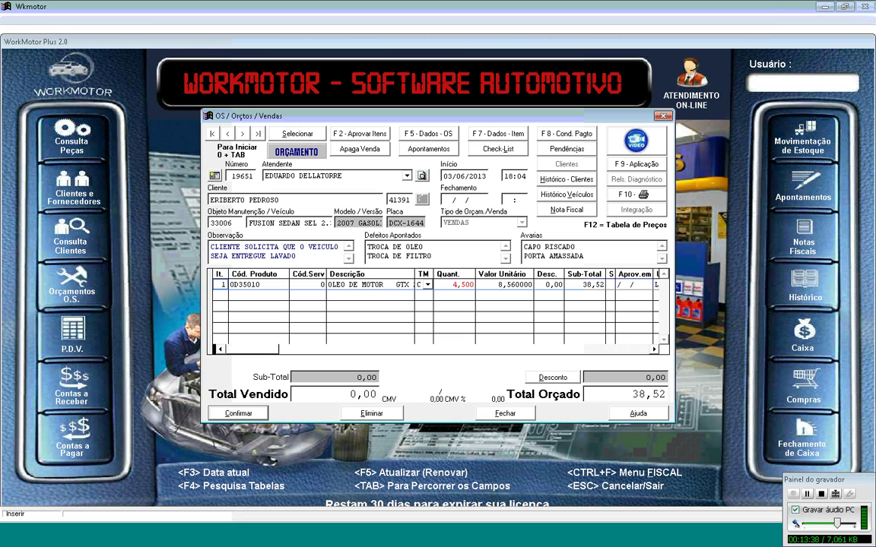
pyautogui.press('Return')
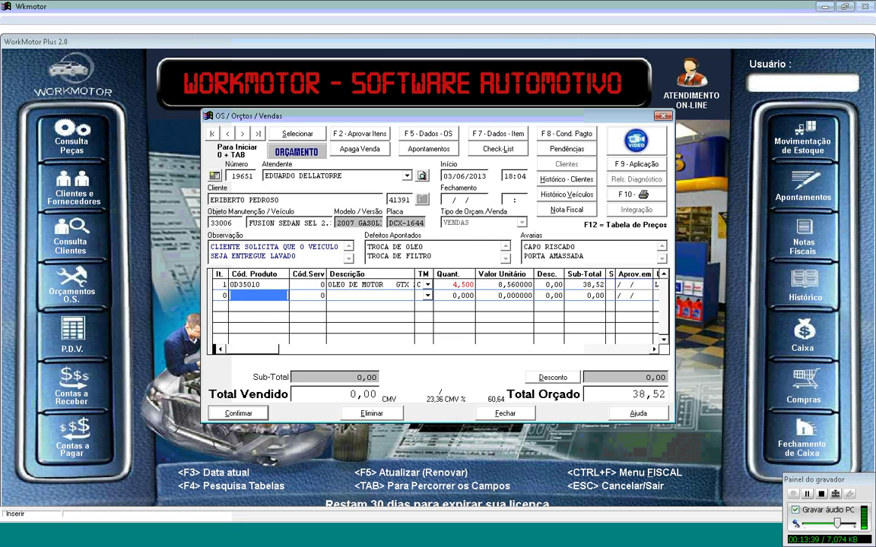
# Step: Search products for FILTRO with complementary information FUSION
pyautogui.press('F4')
pyautogui.write('FILT')
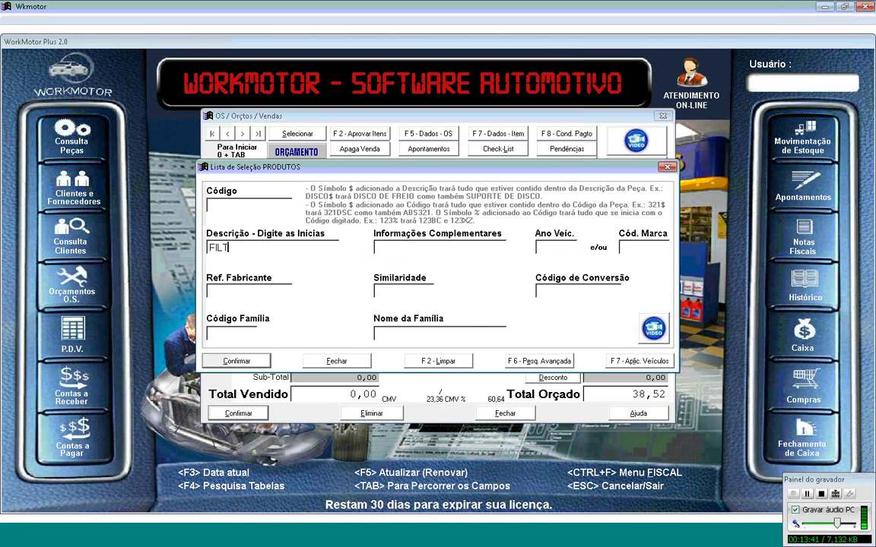
pyautogui.write('RO')
pyautogui.press('Tab')
pyautogui.write('FUSION')
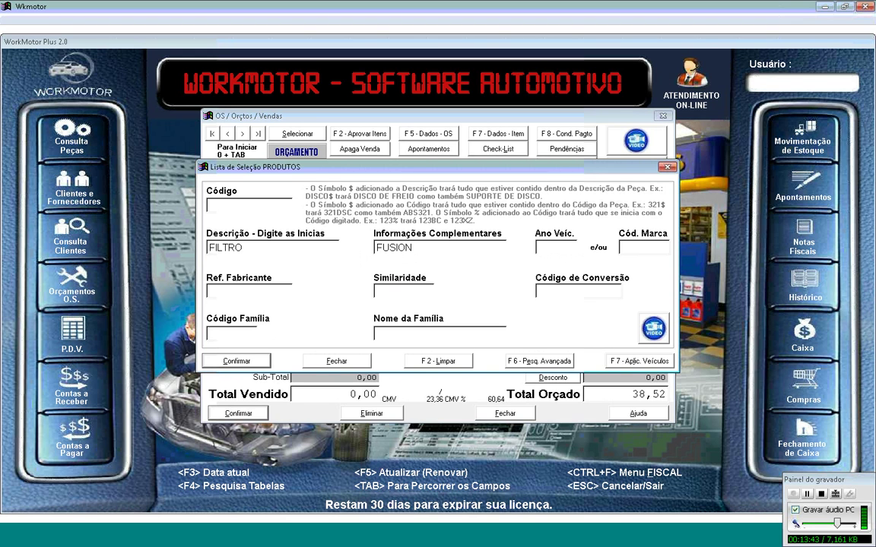
pyautogui.click(276, 245)
pyautogui.moveTo(277, 246); pyautogui.dragTo(226, 248)
pyautogui.moveTo(431, 247); pyautogui.dragTo(390, 249)
pyautogui.doubleClick(401, 249)
pyautogui.press('End')
pyautogui.press('Return')
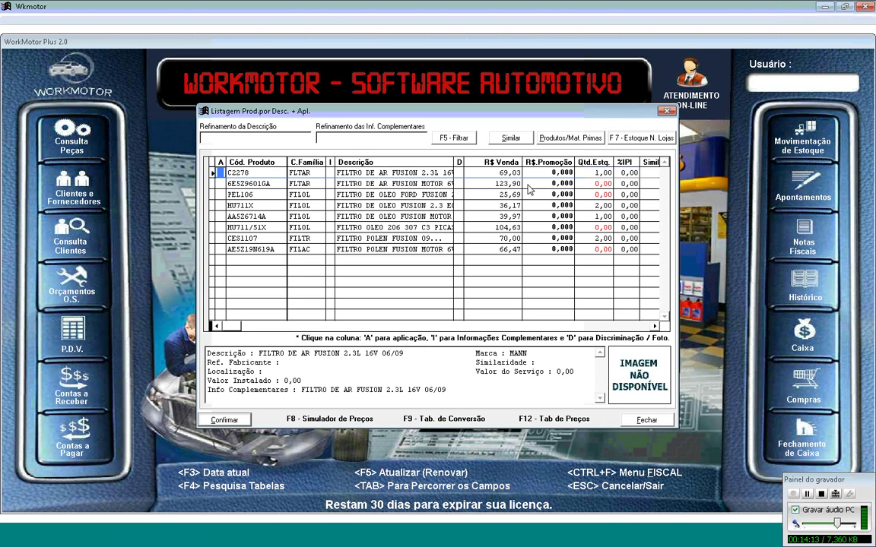
# Step: Add oil filter HU711X from the results as item 2
pyautogui.press('Down')
pyautogui.press('Right')
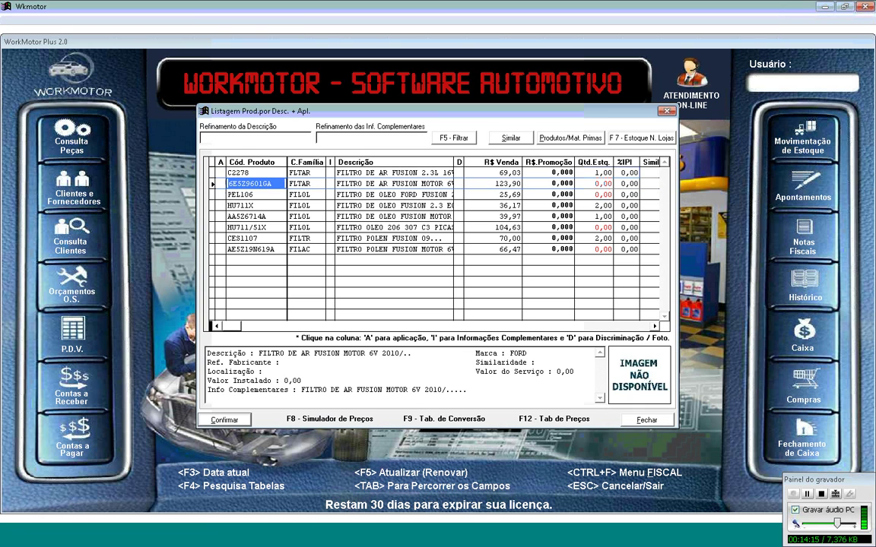
pyautogui.press('Up')
pyautogui.press('Right')
pyautogui.press('Right')
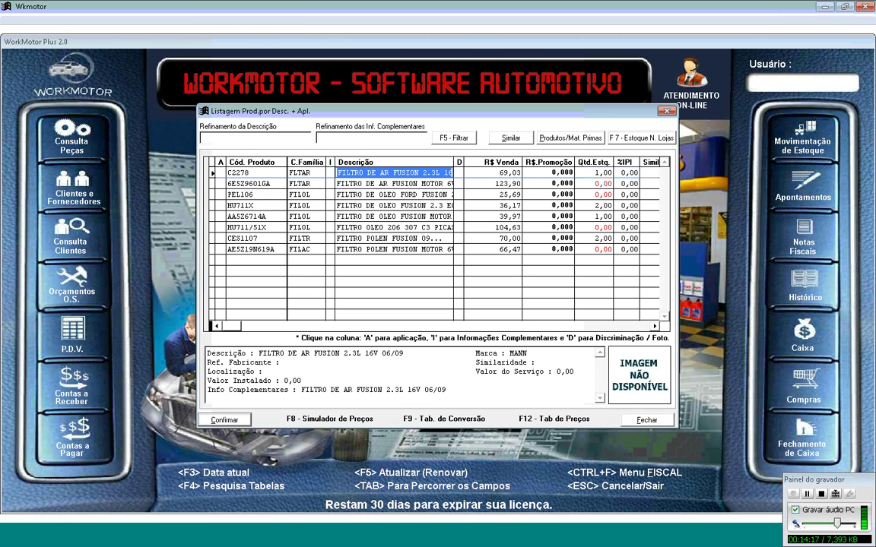
pyautogui.press('Down')
pyautogui.press('Down')
pyautogui.press('Down')
pyautogui.press('Down')
pyautogui.press('Right')
pyautogui.press('Right')
pyautogui.press('Right')
pyautogui.press('Right')
pyautogui.press('Up')
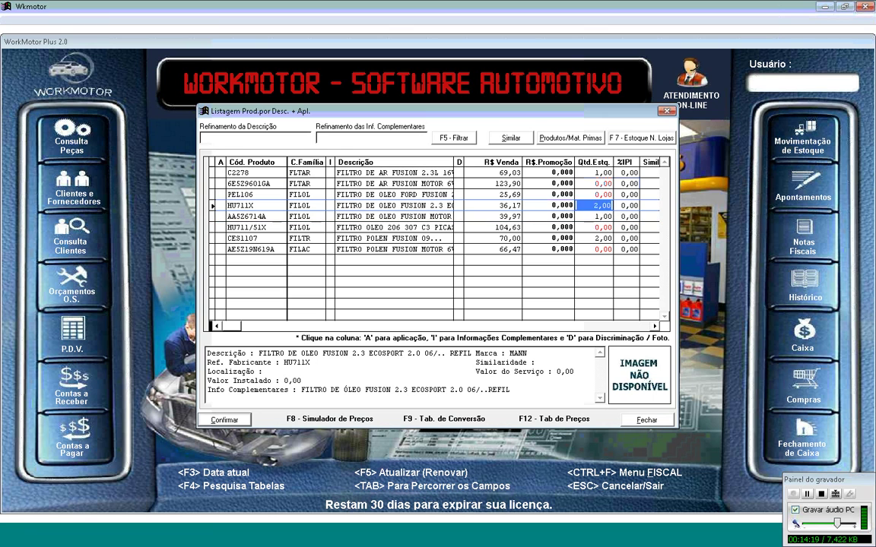
pyautogui.press('Left')
pyautogui.press('Left')
pyautogui.press('Left')
pyautogui.press('Left')
pyautogui.press('Left')
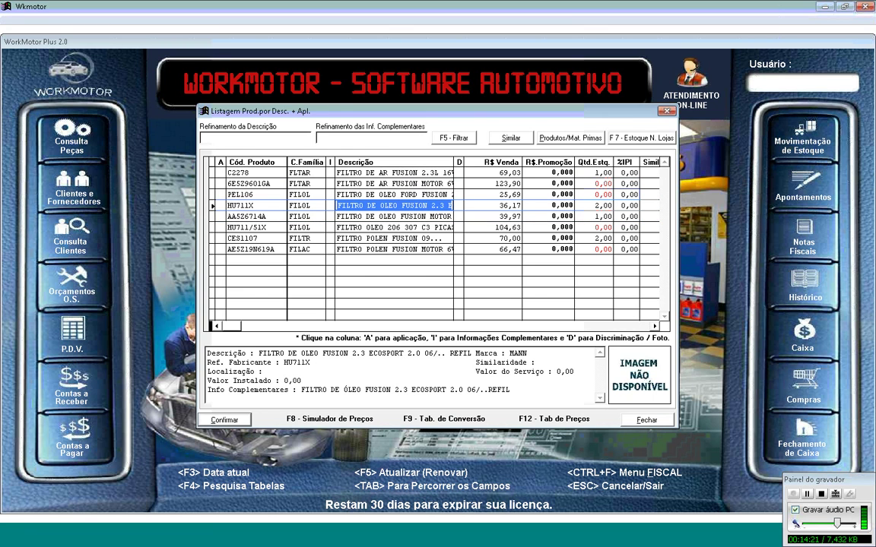
pyautogui.press('Return')
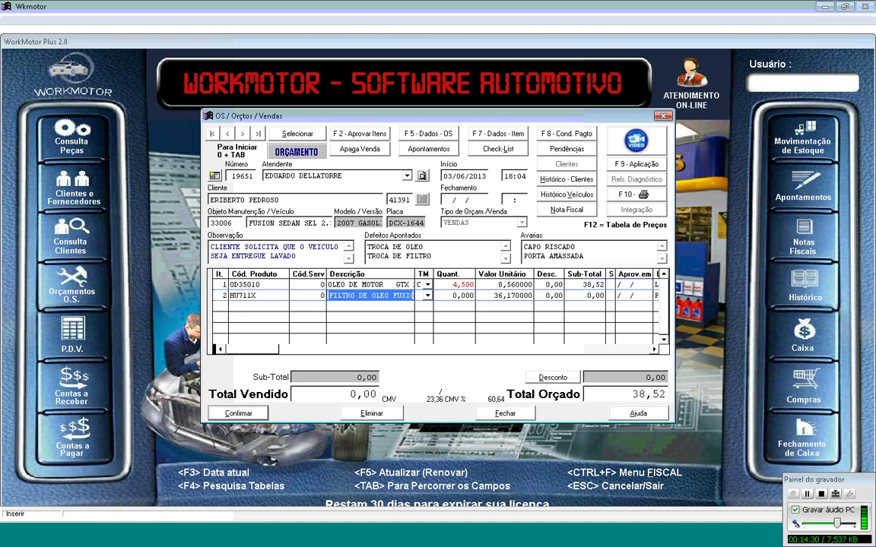
# Step: Append '2.3 ECOSPORT 2.0 06/..' to the filter's description and set quantity 1
pyautogui.press('End')
pyautogui.write('2')
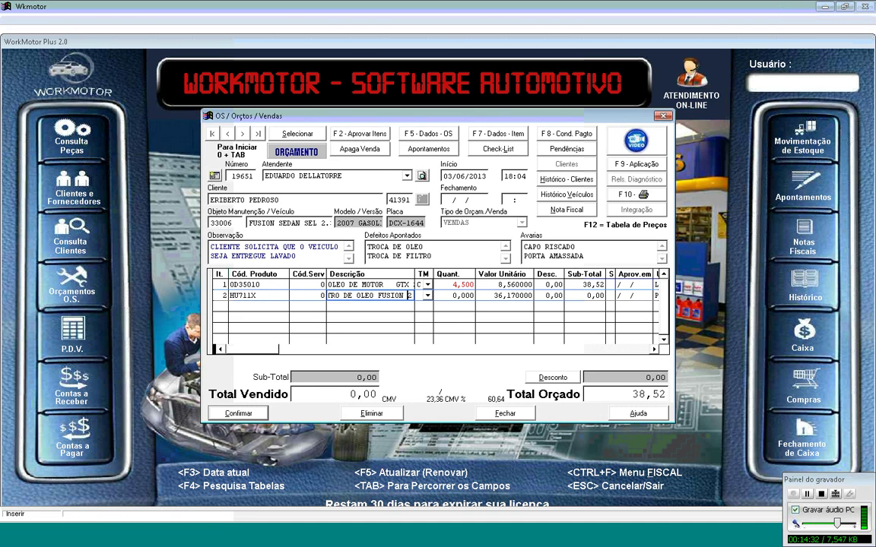
pyautogui.write('.3 ECOSPORT 2.')
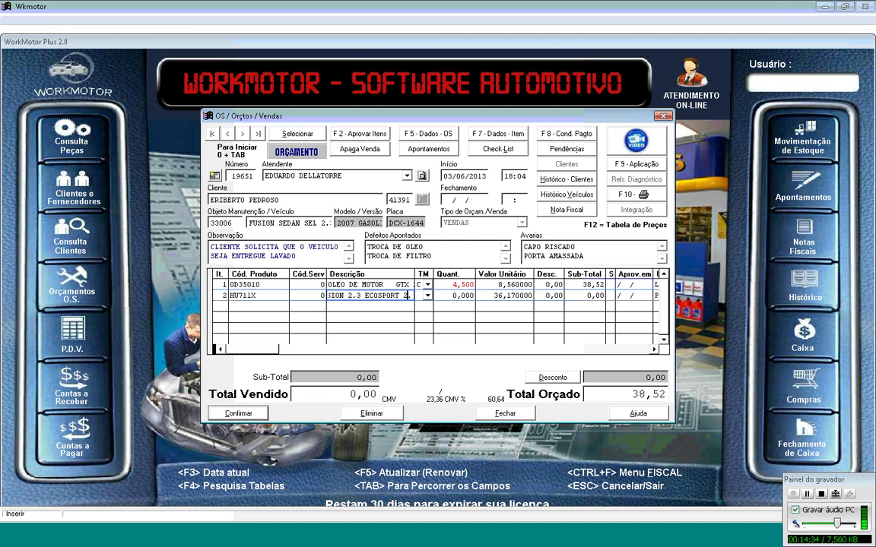
pyautogui.write('0 06/.. REFI')
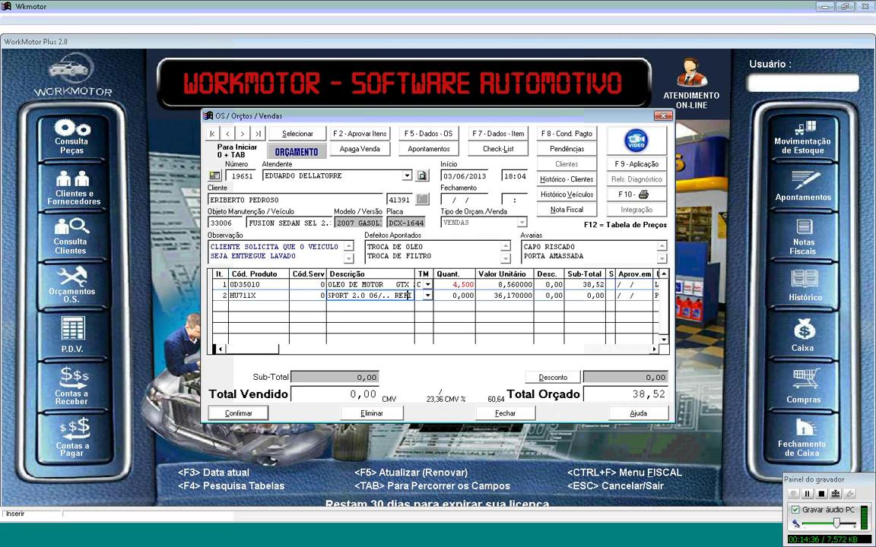
pyautogui.write('L')
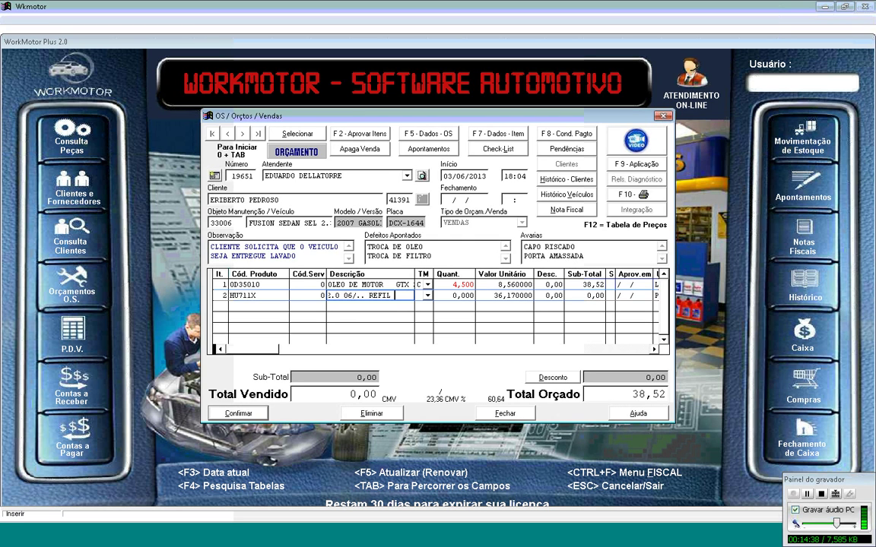
pyautogui.press('BackSpace')
pyautogui.press('BackSpace')
pyautogui.press('BackSpace')
pyautogui.press('BackSpace')
pyautogui.press('BackSpace')
pyautogui.press('BackSpace')
pyautogui.press('Tab')
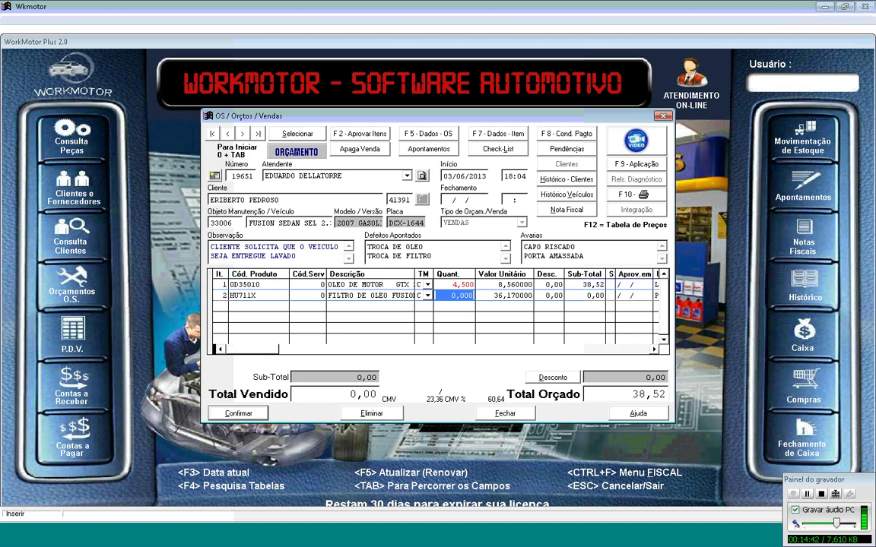
pyautogui.write('1')
pyautogui.press('Tab')
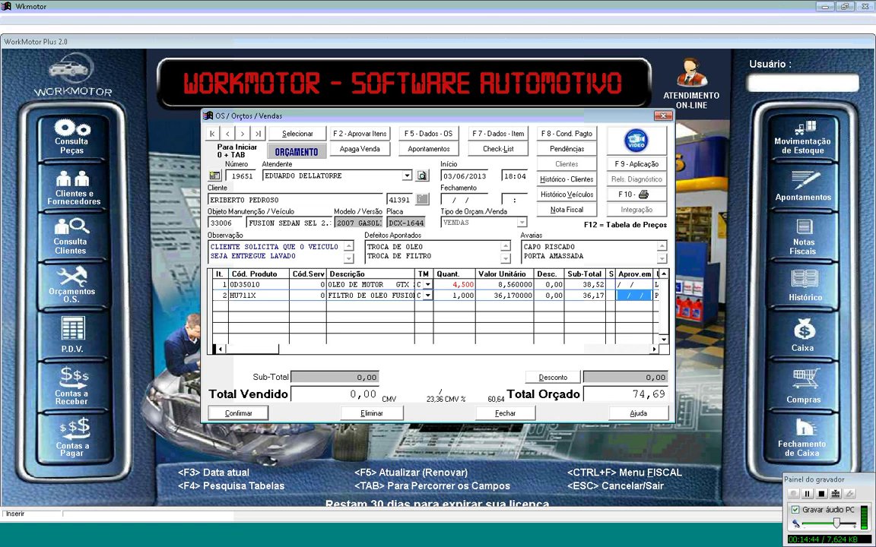
pyautogui.press('Tab')
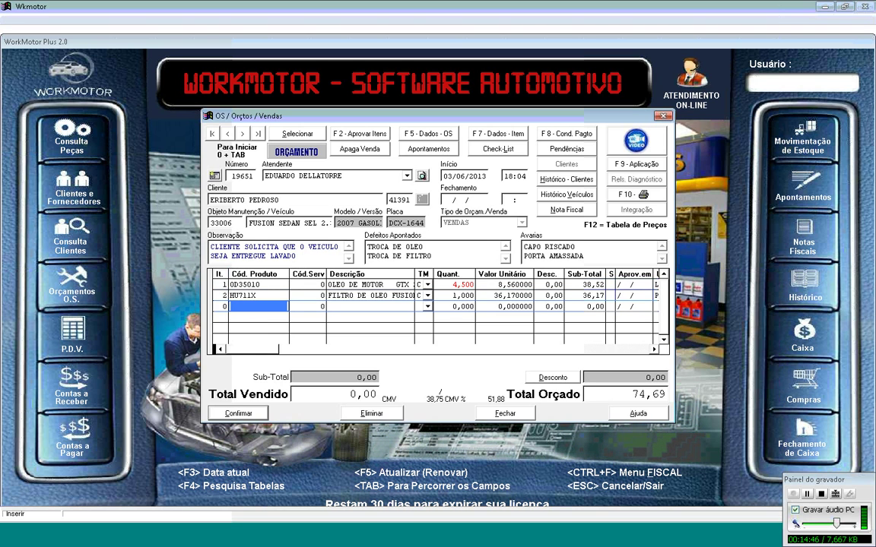
# Step: Try a product search for FILTRO with FIAT, which returns no results
pyautogui.press('Return')
pyautogui.write('FILTR')
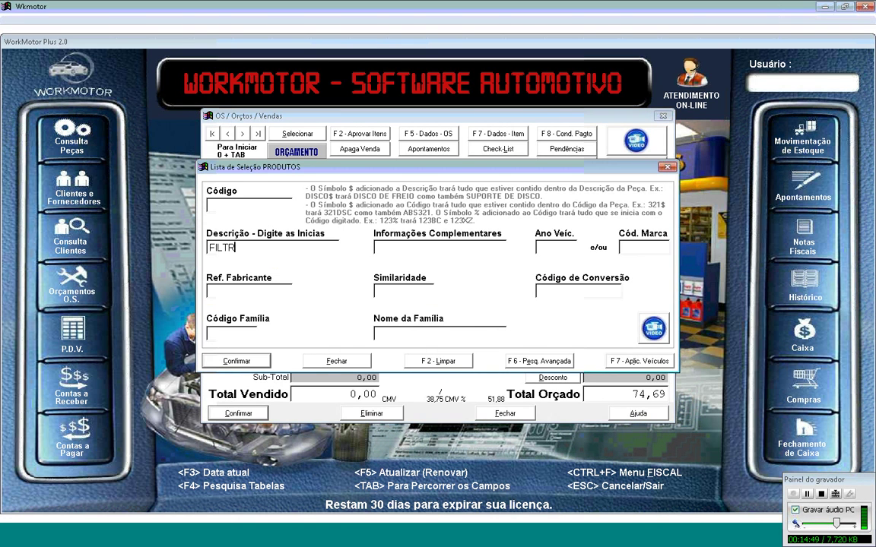
pyautogui.write('O')
pyautogui.press('Tab')
pyautogui.write('FIAT')
pyautogui.press('Return')
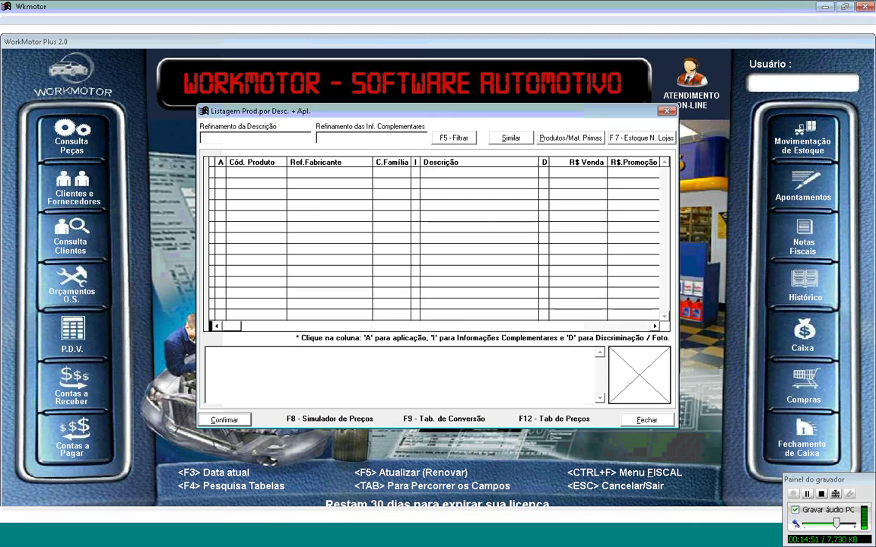
pyautogui.press('Escape')
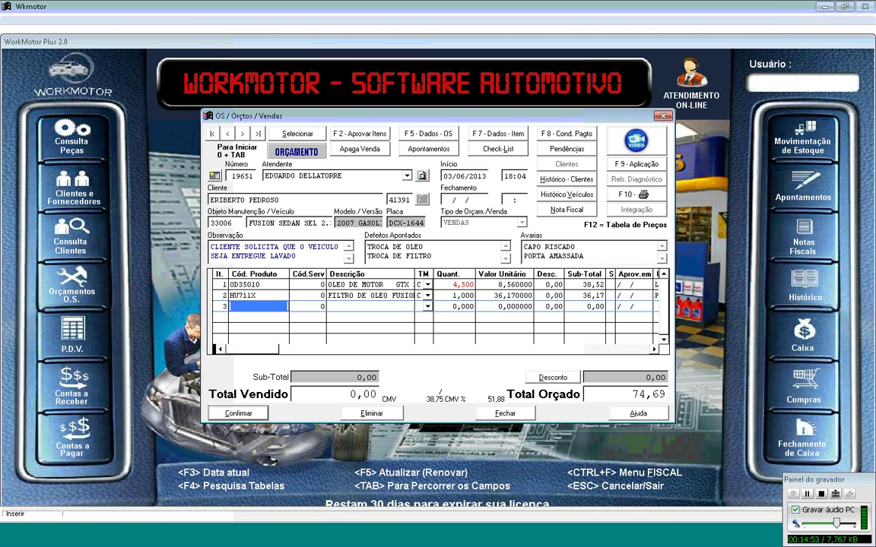
# Step: Search products again for FILTRO with complementary information FUSION
pyautogui.press('Return')
pyautogui.write('F')
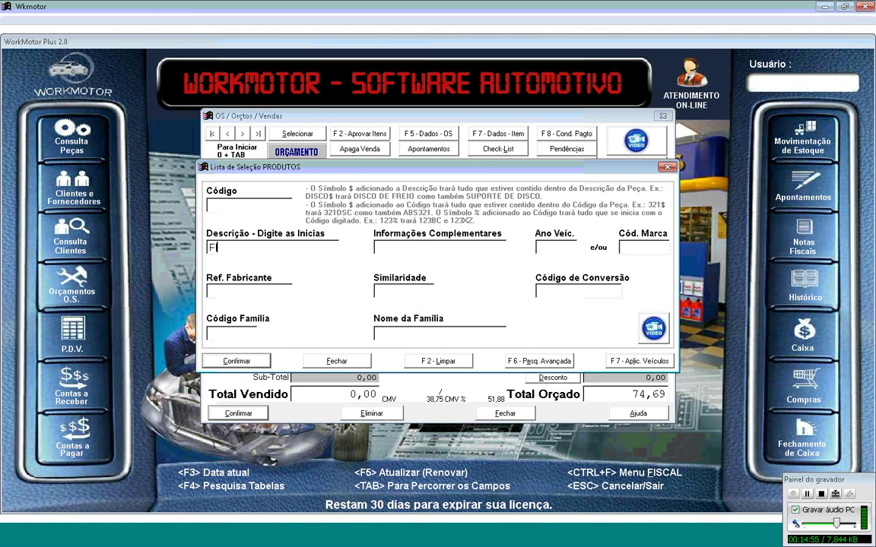
pyautogui.write('ILTRO')
pyautogui.press('Tab')
pyautogui.write('FUSION')
pyautogui.press('Return')
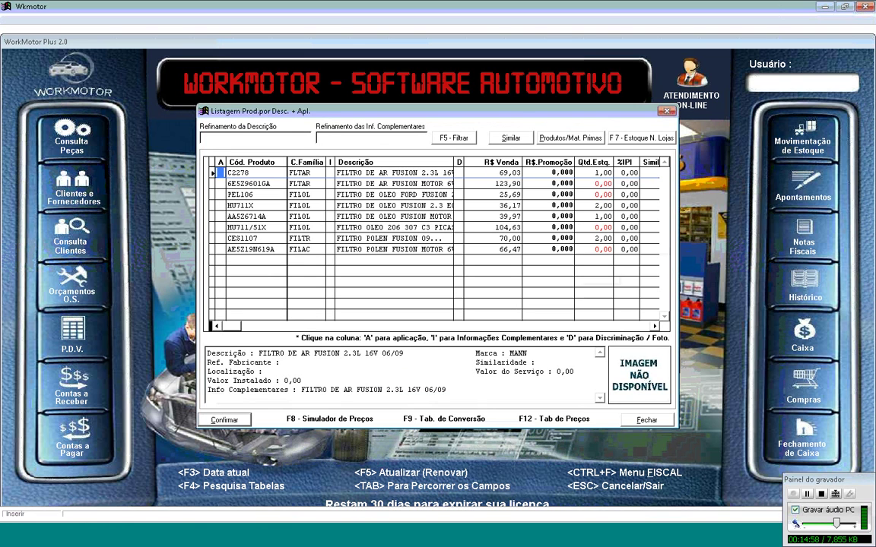
# Step: Add pollen filter CES1107 as item 3, quantity 1 at 70,00
pyautogui.press('Down')
pyautogui.press('Down')
pyautogui.press('Down')
pyautogui.press('Down')
pyautogui.press('Down')
pyautogui.press('Down')
pyautogui.press('Down')
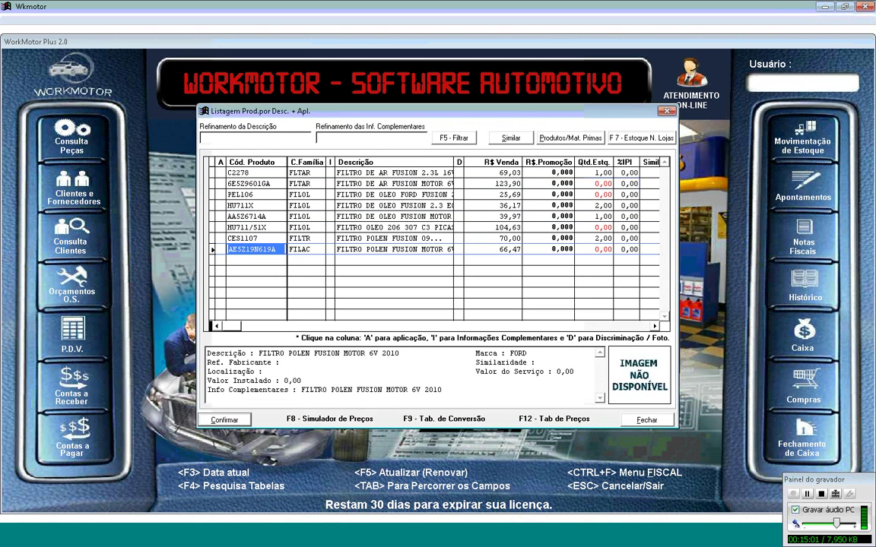
pyautogui.press('Right')
pyautogui.press('Up')
pyautogui.press('Escape')
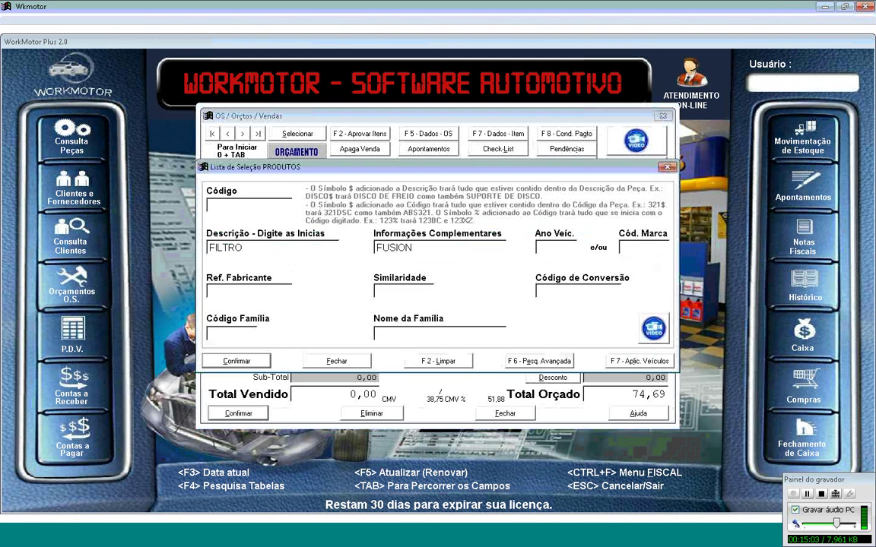
pyautogui.press('Return')
pyautogui.press('Return')
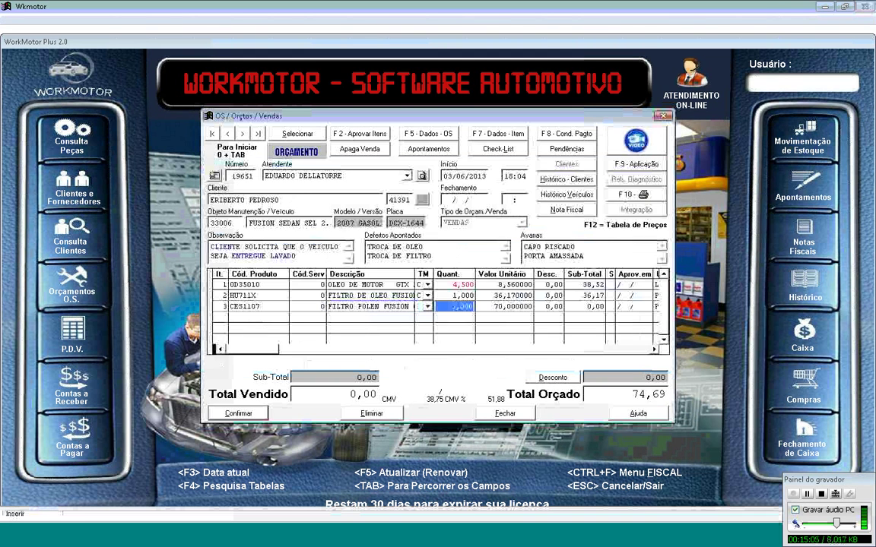
pyautogui.press('Return')
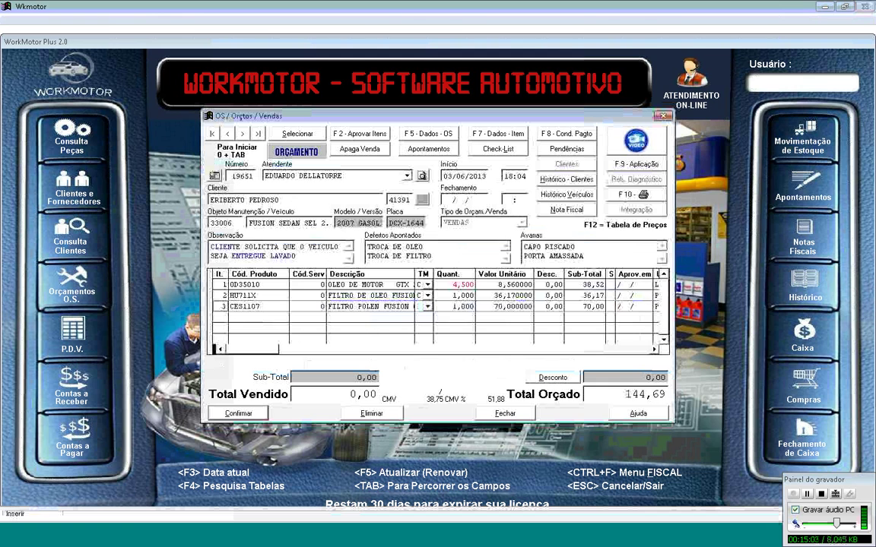
pyautogui.press('Return')
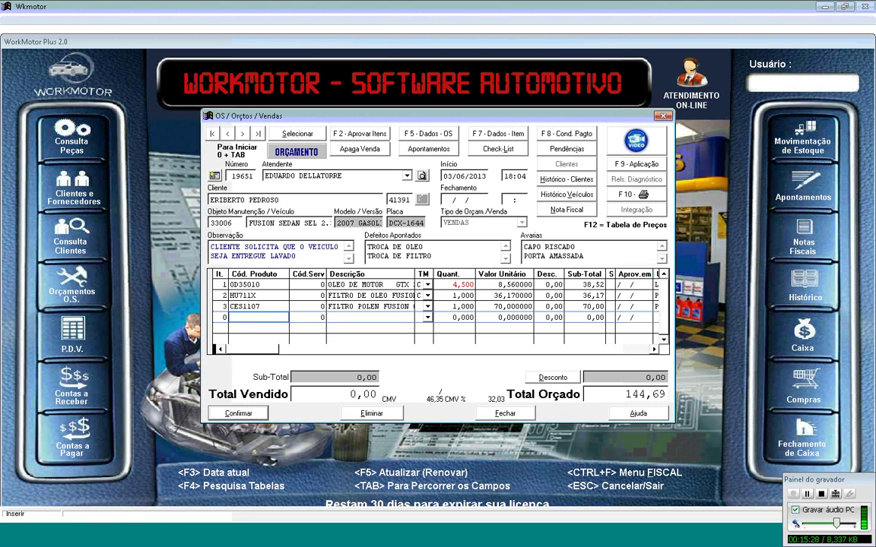
# Step: Clear the duplicate pollen filter from row 4, leaving it empty
pyautogui.press('F4')
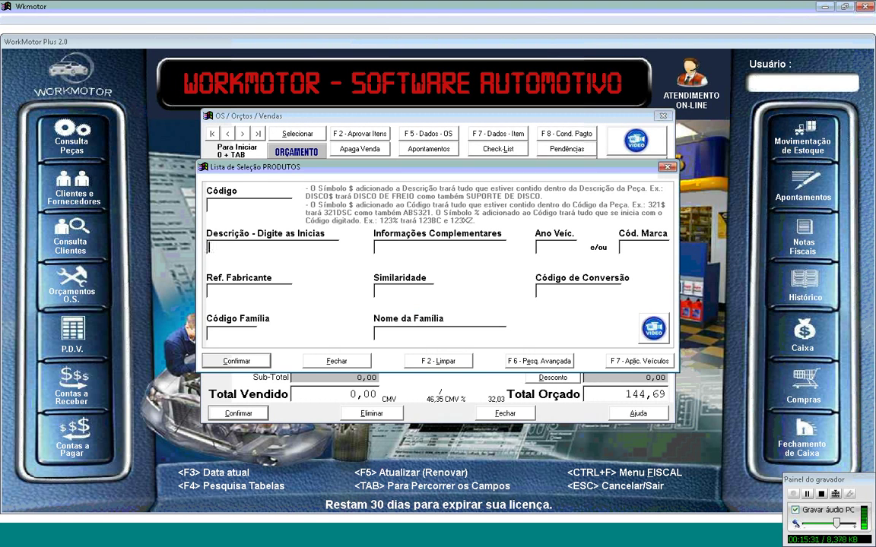
pyautogui.click(269, 203)
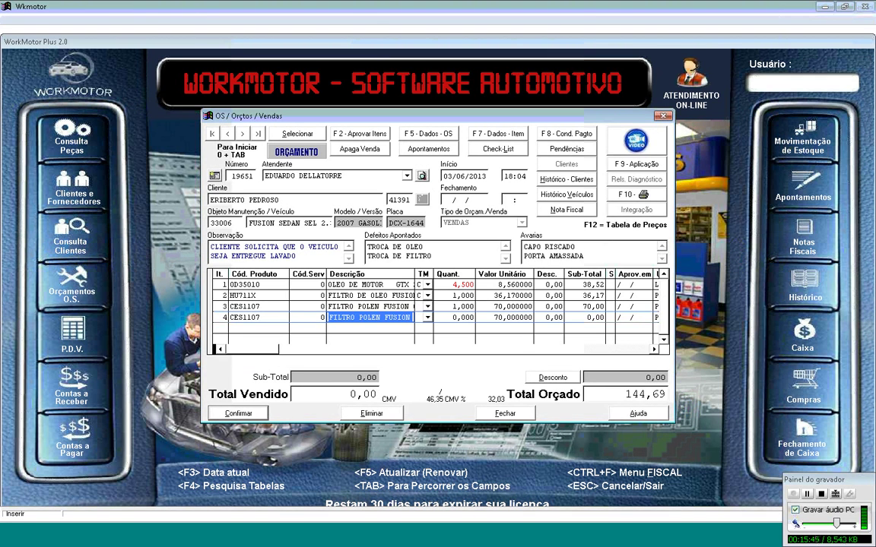
pyautogui.press('Delete')
pyautogui.press('Escape')
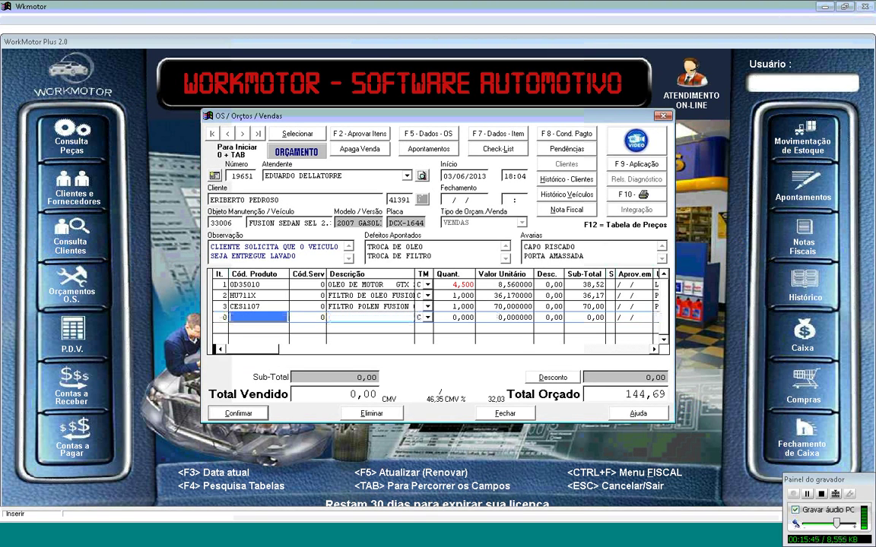
# Step: Search FILTRO with FUIS and take the C2278 air filter into row 4
pyautogui.press('Return')
pyautogui.write('F')
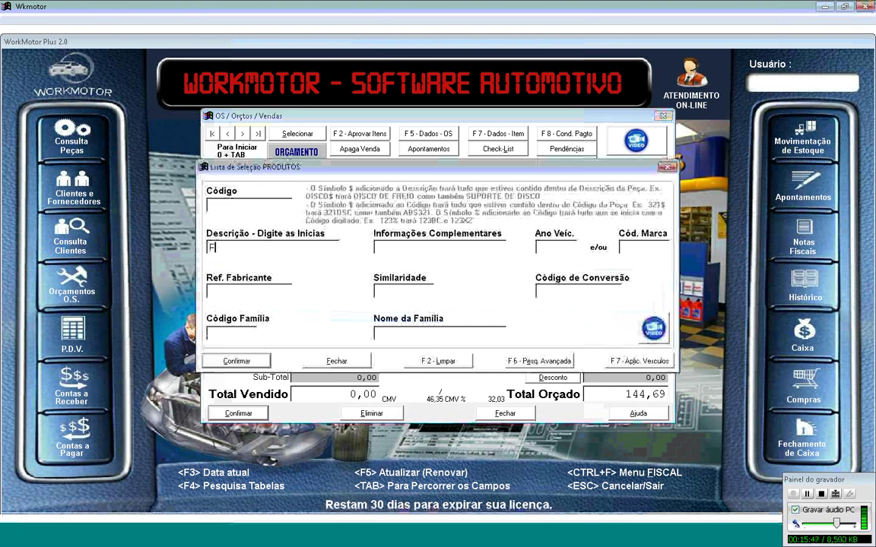
pyautogui.write('ILTRO')
pyautogui.press('Tab')
pyautogui.write('FU')
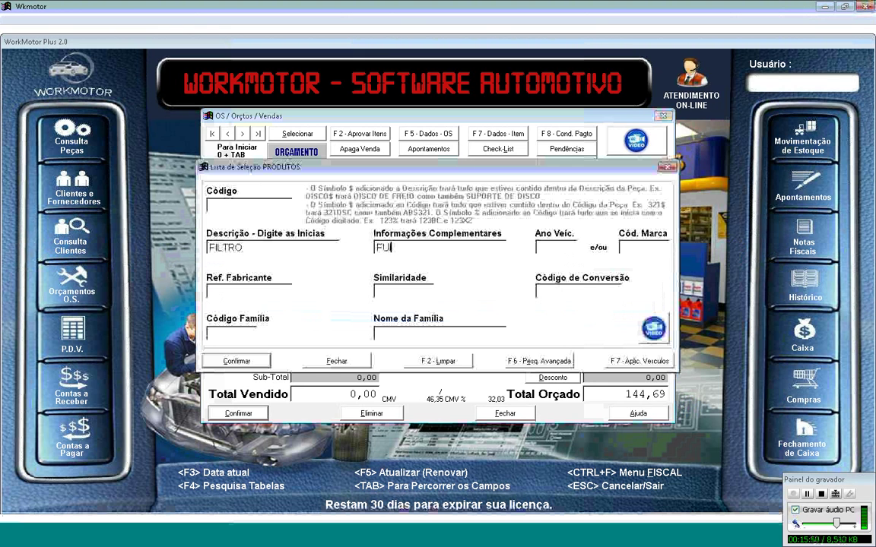
pyautogui.write('ISIO')
pyautogui.press('Return')
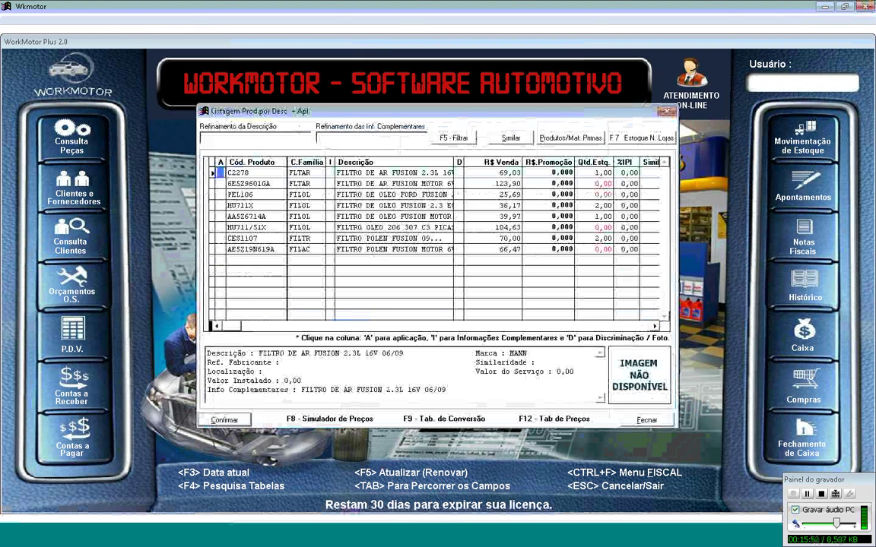
pyautogui.press('Down')
pyautogui.press('Down')
pyautogui.press('Down')
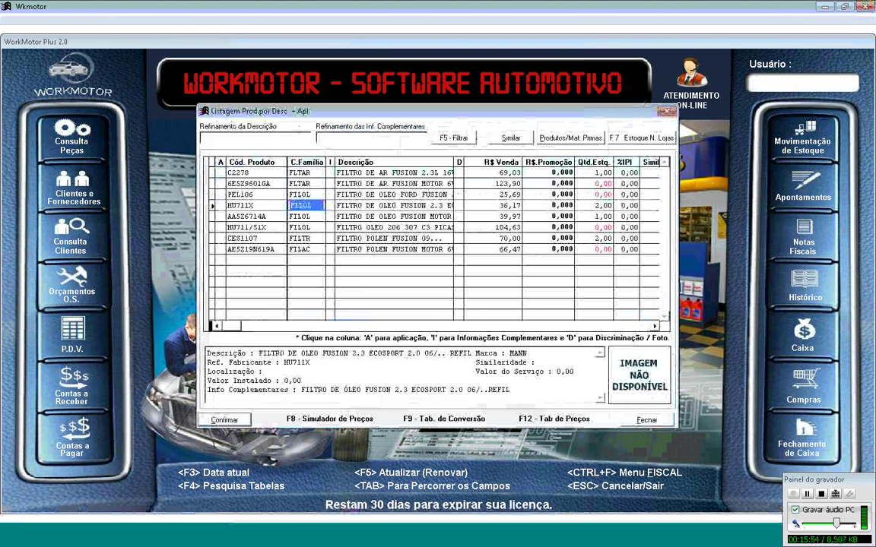
pyautogui.press('Up')
pyautogui.press('Up')
pyautogui.press('Up')
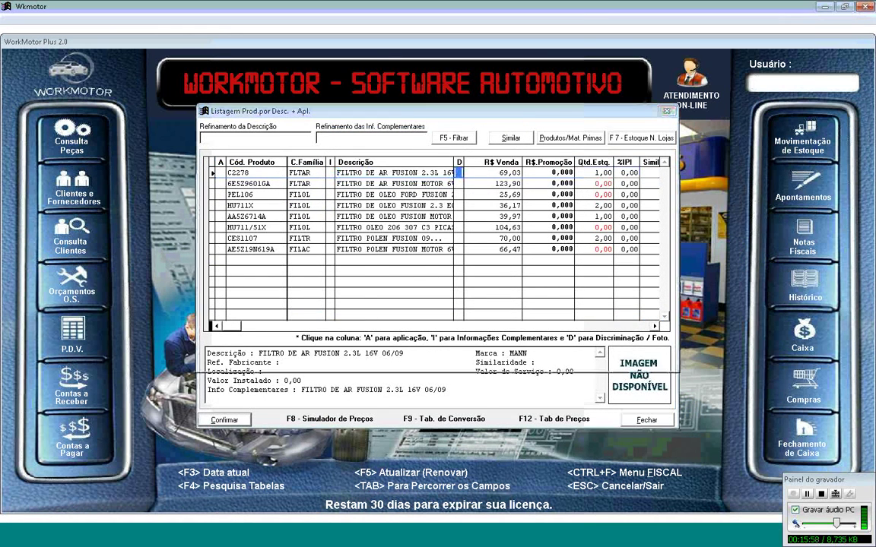
pyautogui.press('Return')
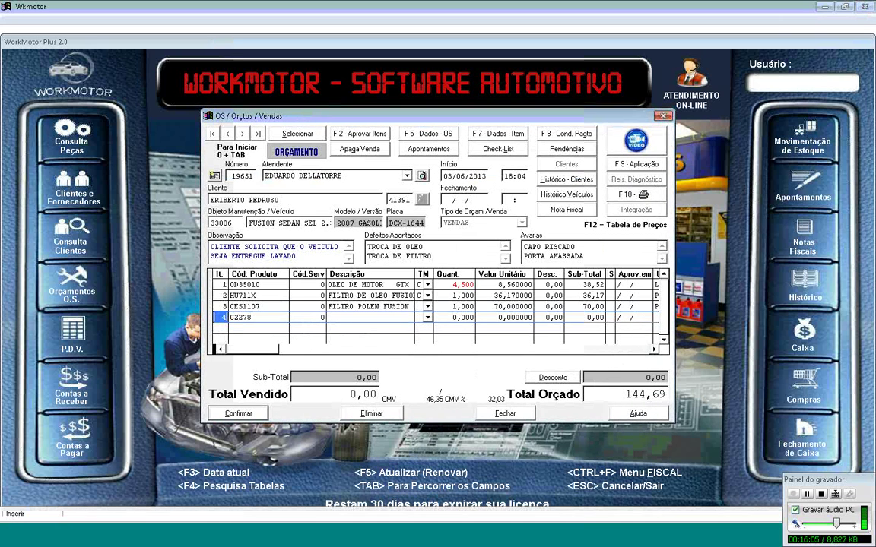
# Step: Enter product code C2278 in row 4 with quantity 1
pyautogui.press('Escape')
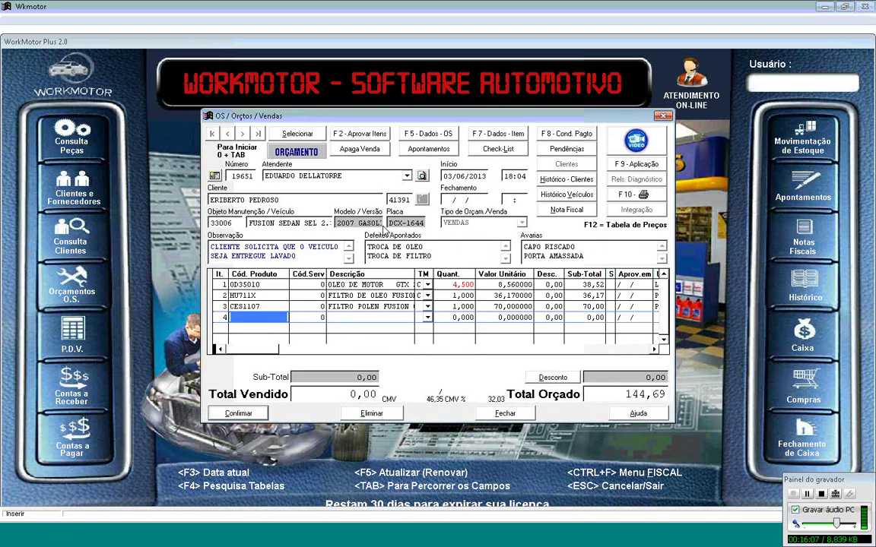
pyautogui.write('C2278')
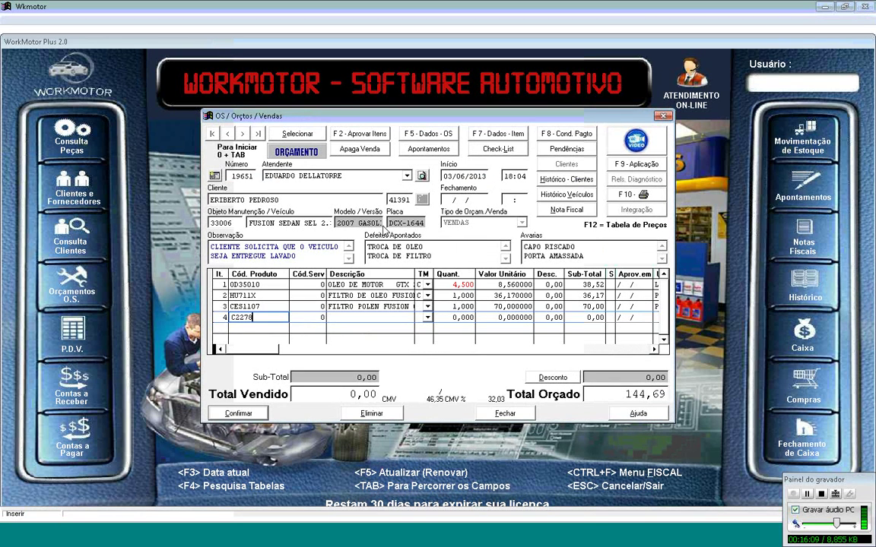
pyautogui.press('Return')
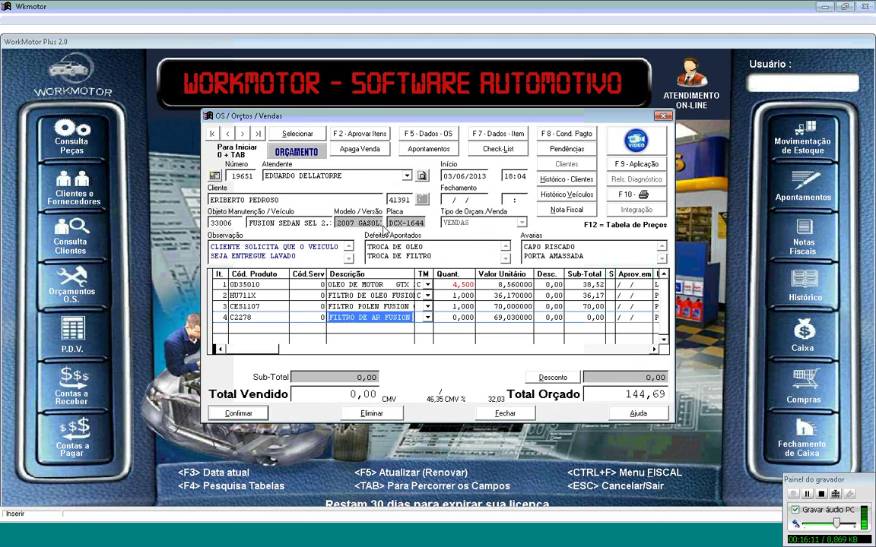
pyautogui.press('Return')
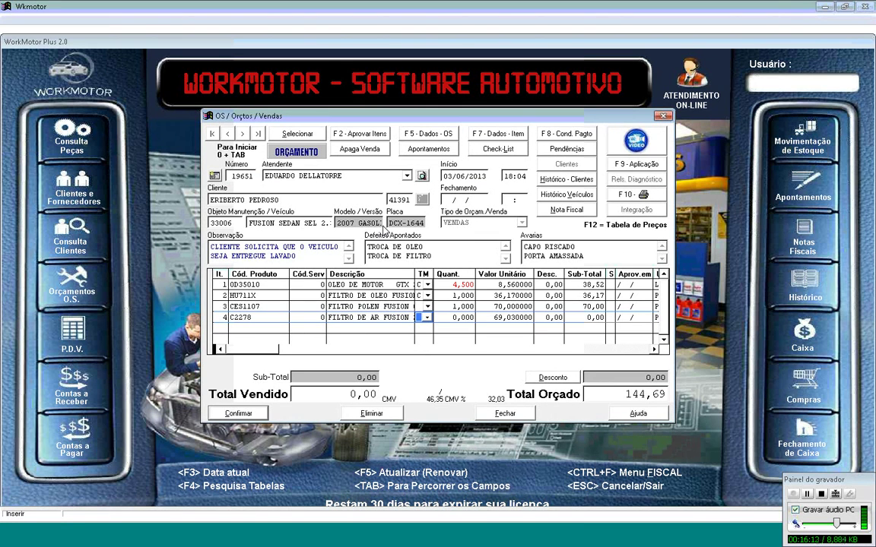
pyautogui.press('Return')
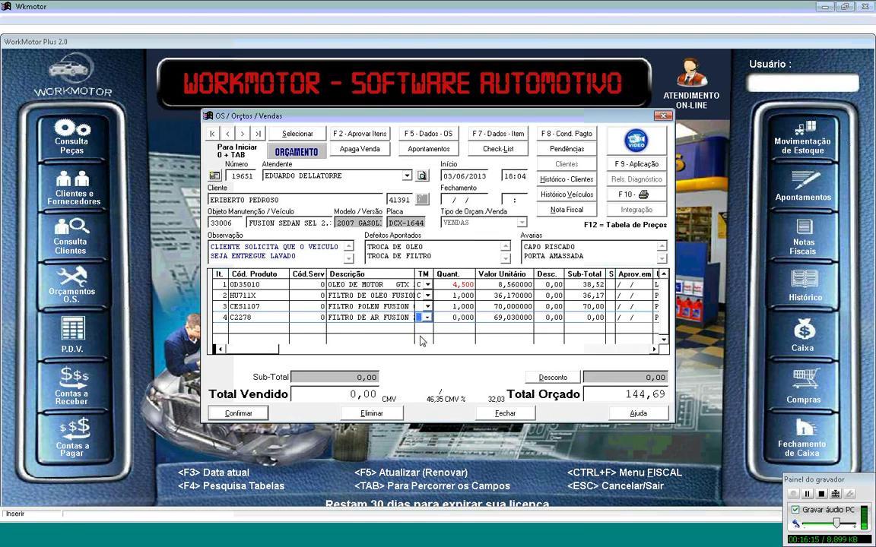
pyautogui.write('1')
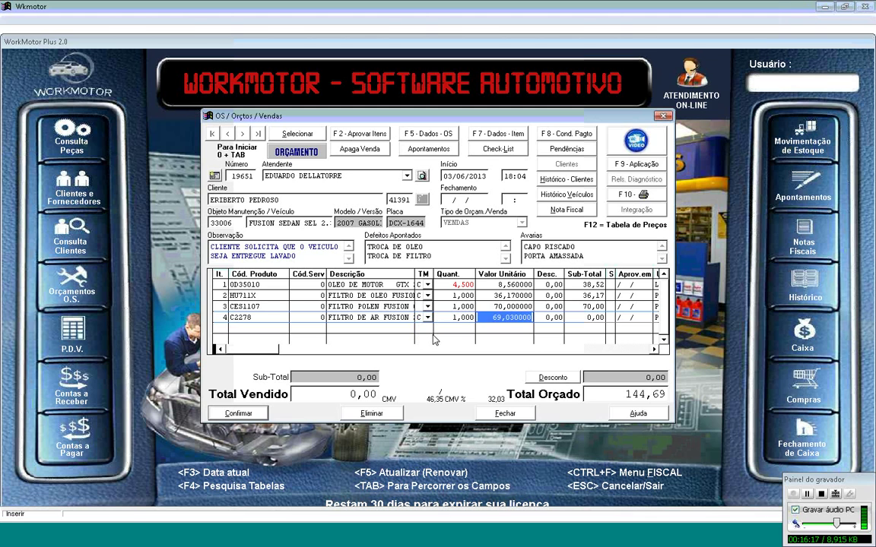
pyautogui.press('Return')
pyautogui.press('Return')
pyautogui.press('Return')
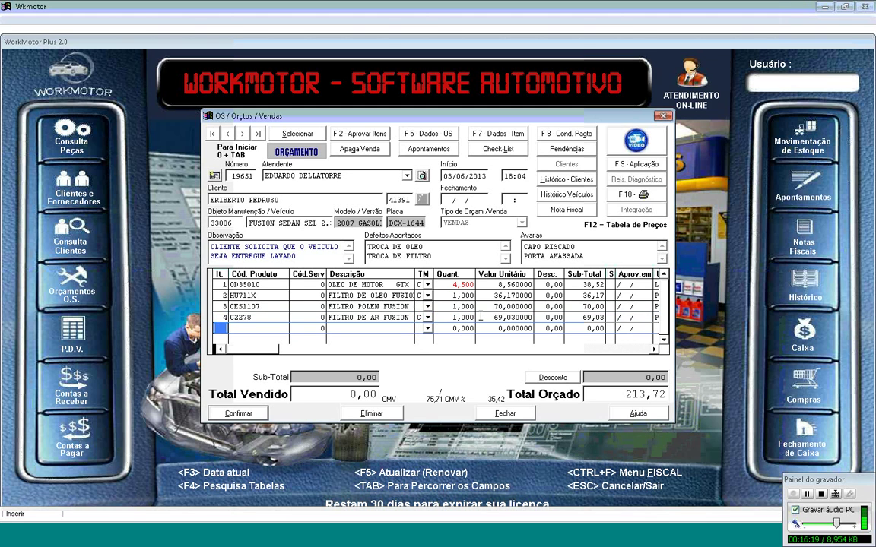
# Step: Change row 4's unit price to 70,03, bringing Total Orçado to 214,72
pyautogui.click(493, 317)
pyautogui.write('70')
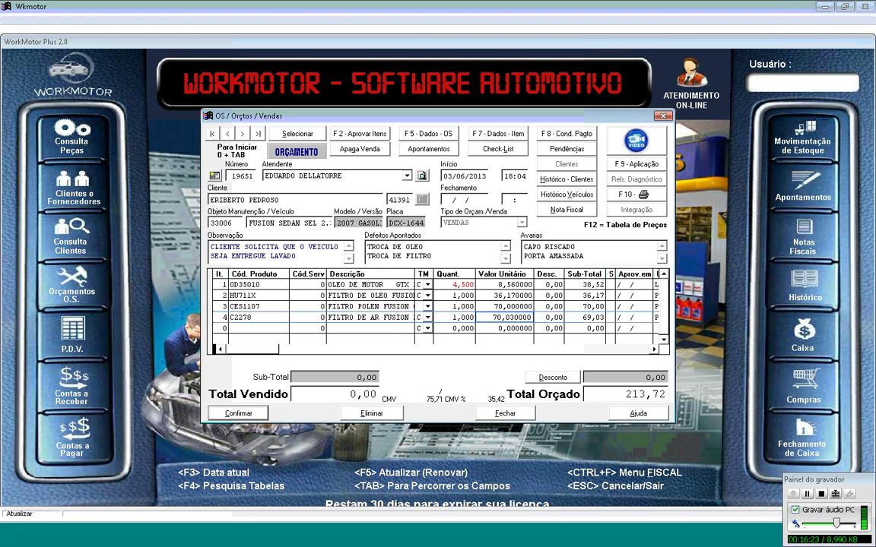
pyautogui.press('Return')
pyautogui.click(220, 317)
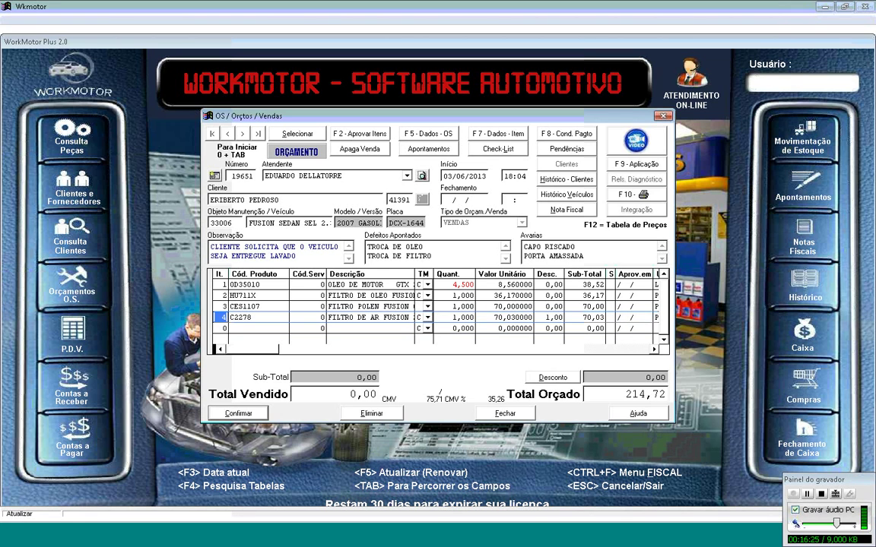
pyautogui.click(308, 328)
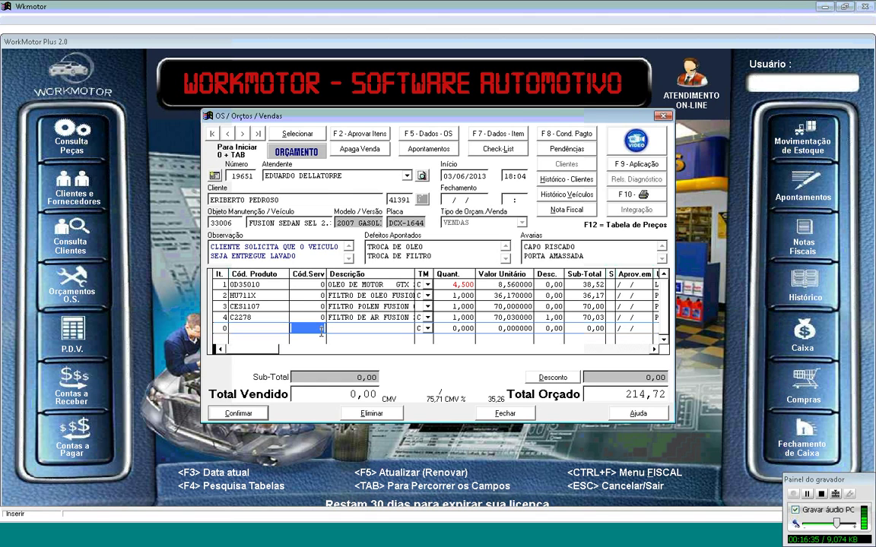
# Step: Search the services list by the name 'TROCA OLE' and accept the selection
pyautogui.press('Return')
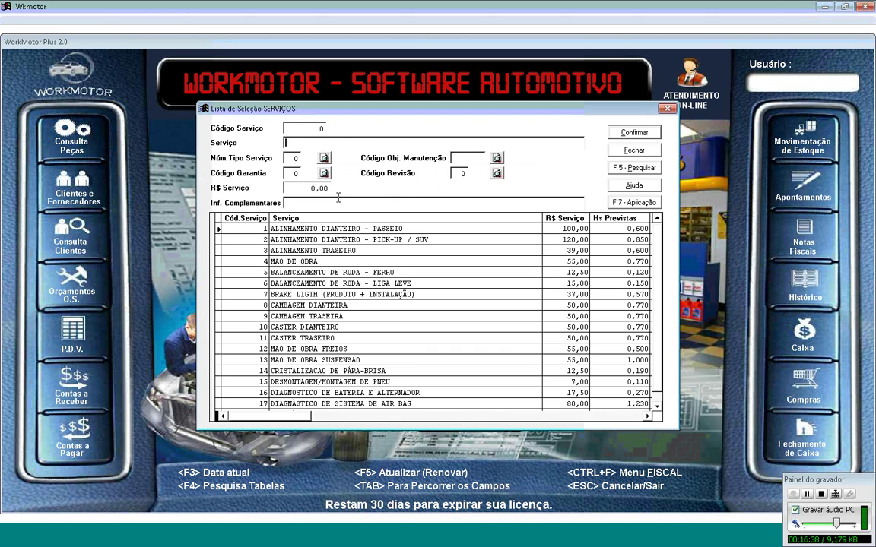
pyautogui.write('TROCA OLE')
pyautogui.press('Return')
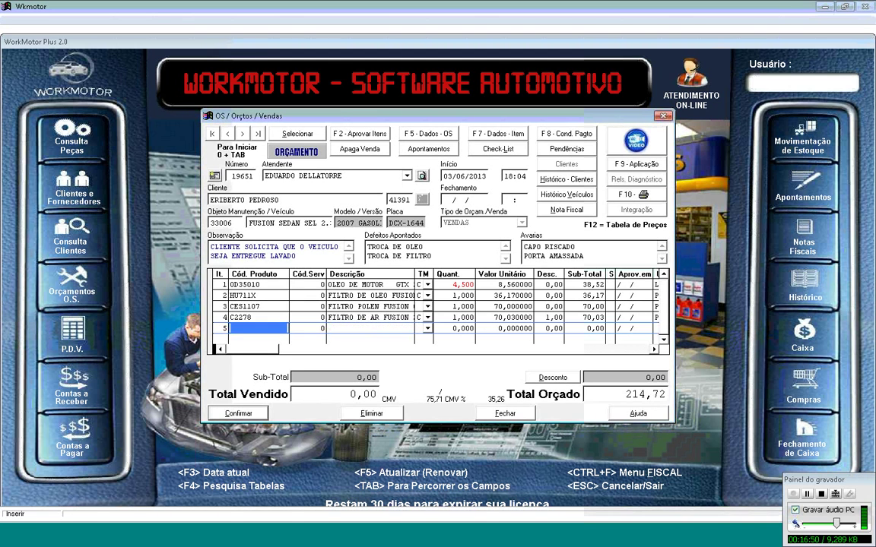
# Step: Search services for OLEO and add service 295, TROCA DE CARTER DE OLEO DO MOTOR I, at 65,00
pyautogui.press('Return')
pyautogui.write('TROCA OLEO')
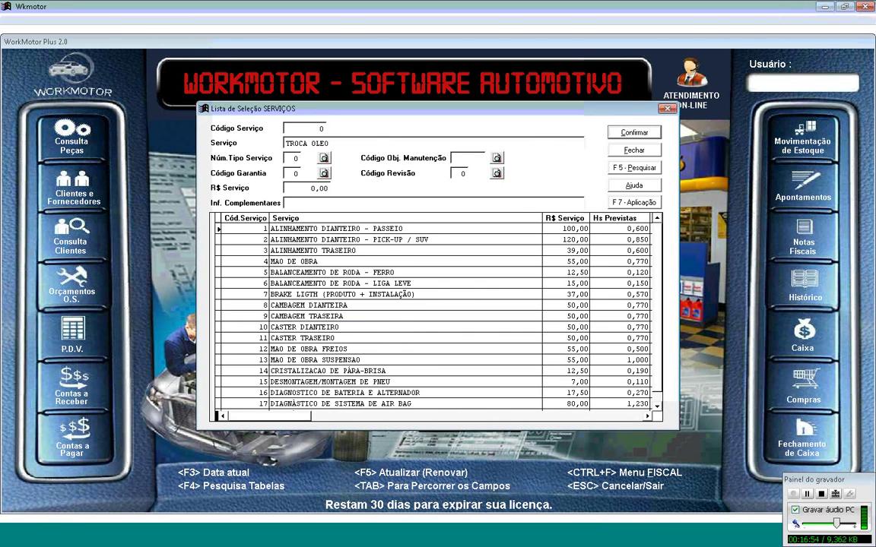
pyautogui.press('Return')
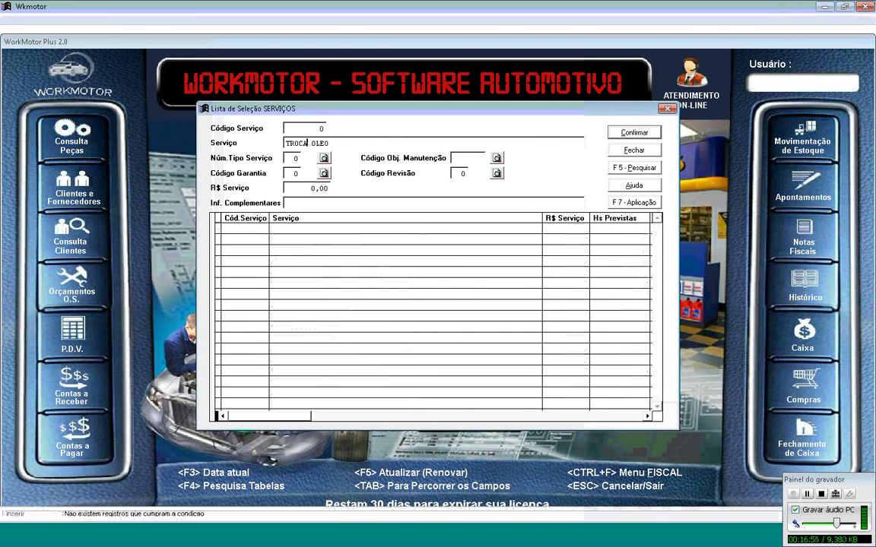
pyautogui.press('BackSpace')
pyautogui.press('BackSpace')
pyautogui.press('BackSpace')
pyautogui.press('BackSpace')
pyautogui.press('Delete')
pyautogui.press('Delete')
pyautogui.press('Return')
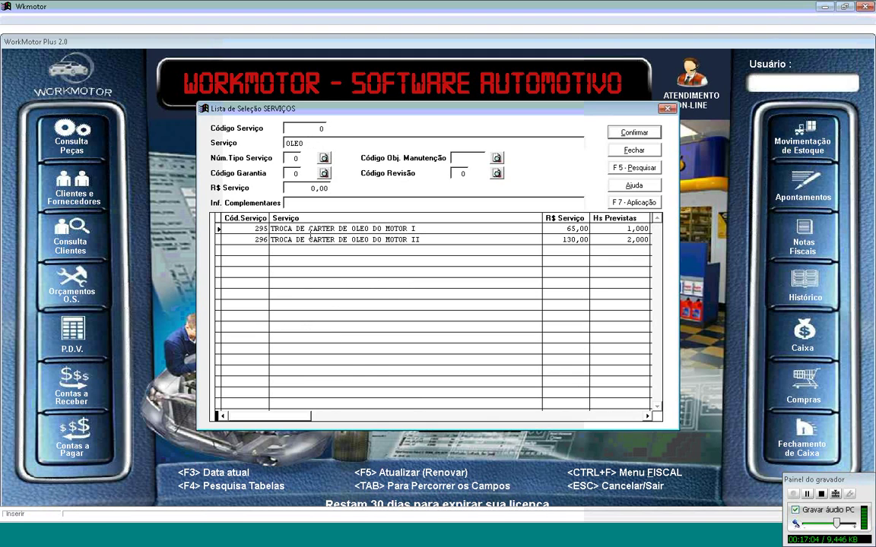
pyautogui.click(458, 228)
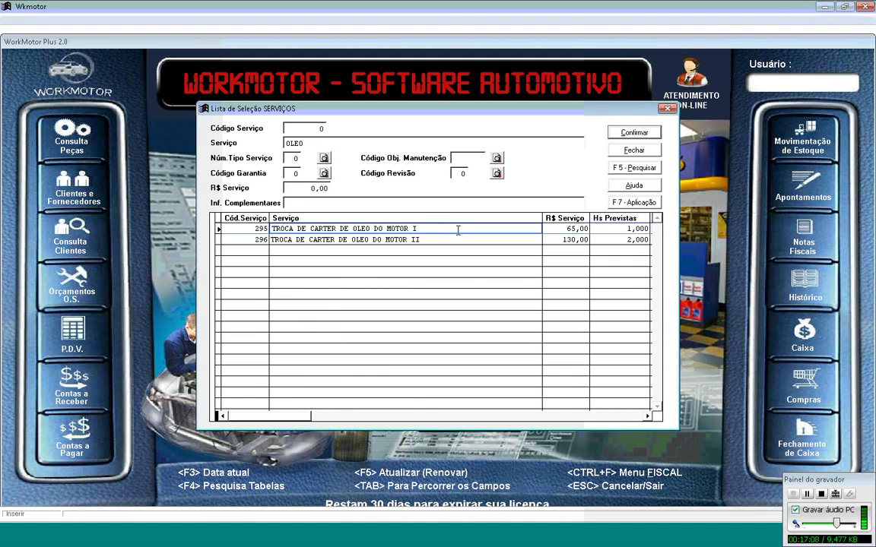
pyautogui.press('Return')
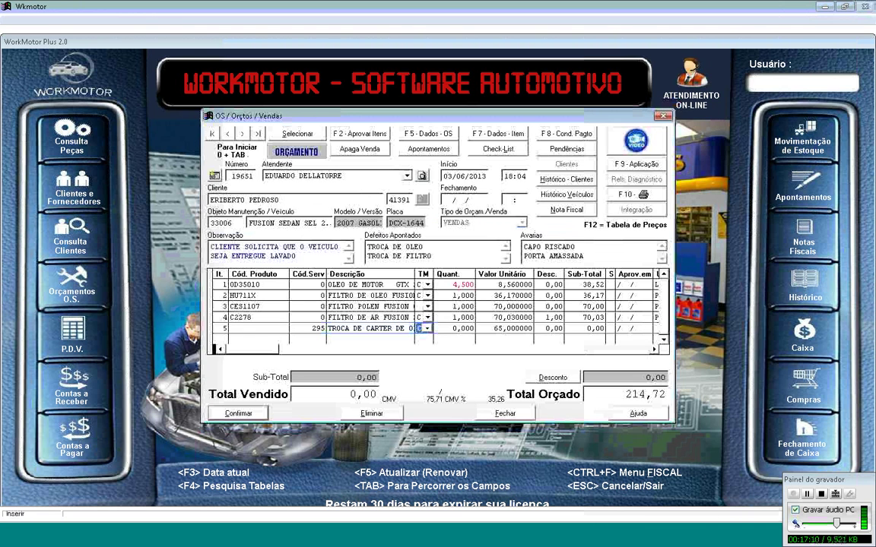
# Step: Set the oil-sump service's unit price to 60,00, bringing the estimate total to 274,72
pyautogui.press('Tab')
pyautogui.press('Tab')
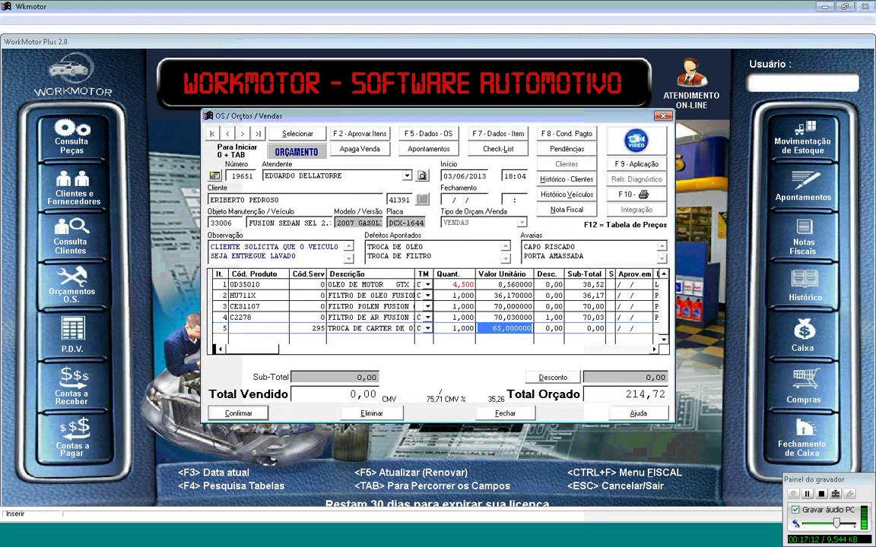
pyautogui.write('60')
pyautogui.press('Tab')
pyautogui.press('Tab')
pyautogui.press('Tab')
pyautogui.press('Tab')
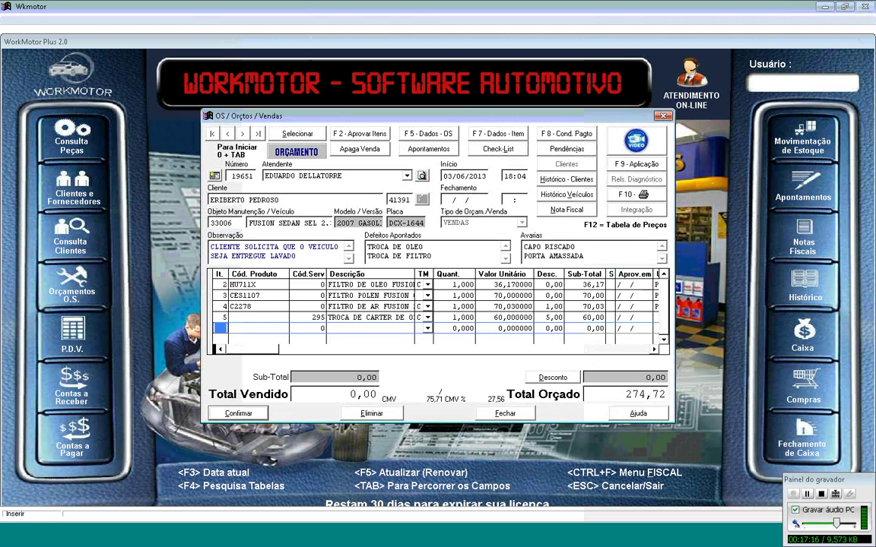
pyautogui.press('Tab')
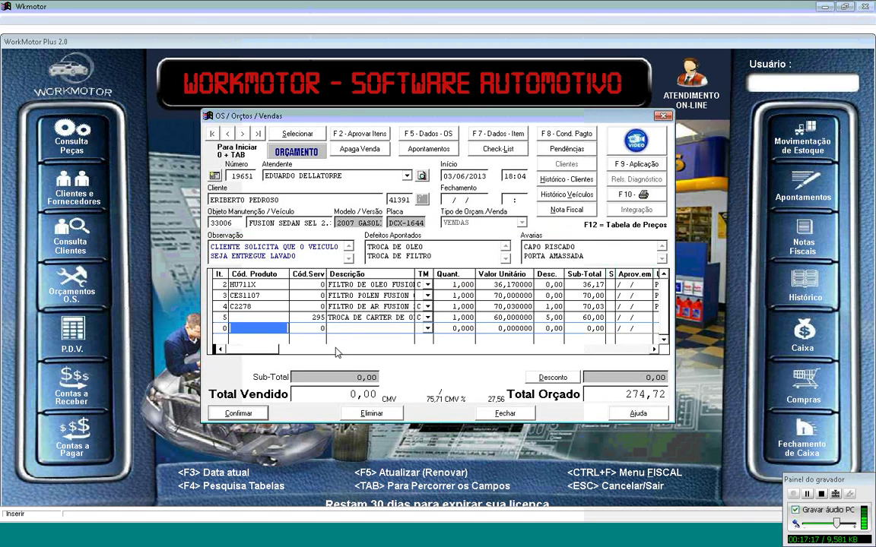
pyautogui.hotkey('shift', 'Tab')
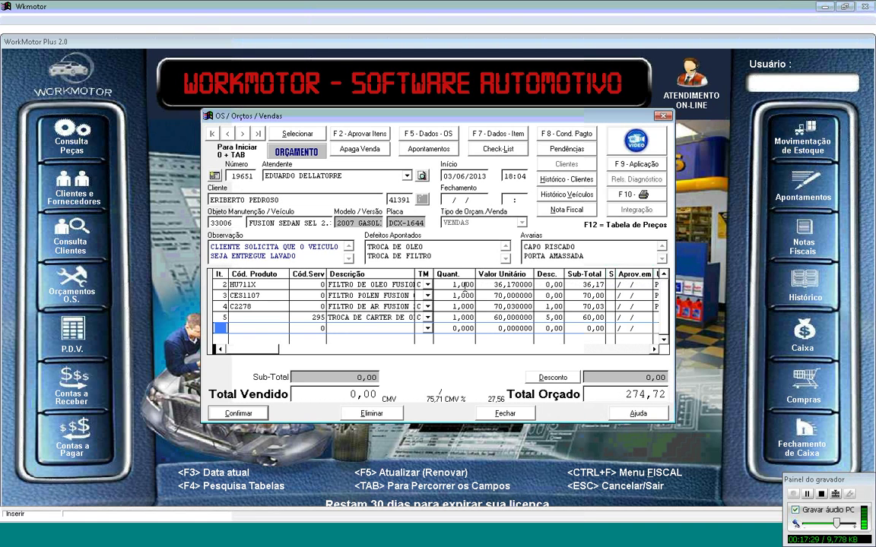
# Step: Show estimate 19651's printed quote as an on-screen preview
pyautogui.click(629, 196)
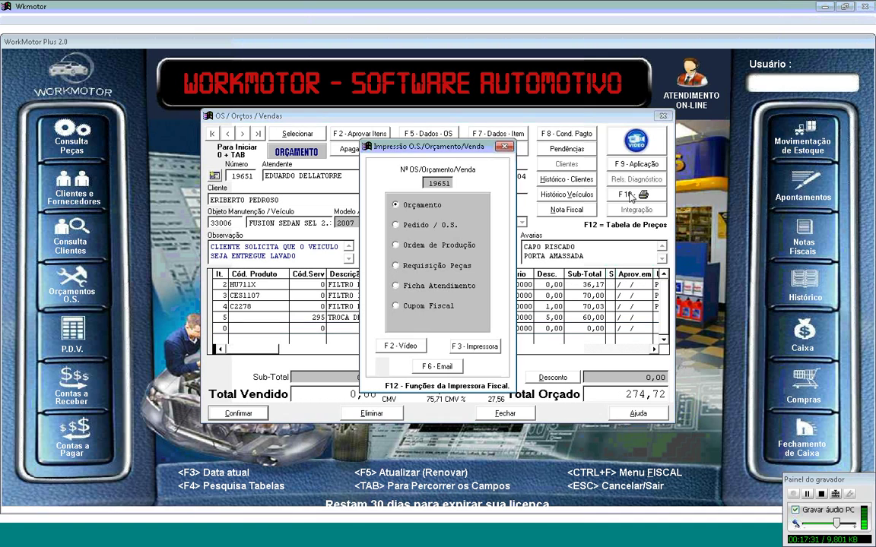
pyautogui.click(402, 346)
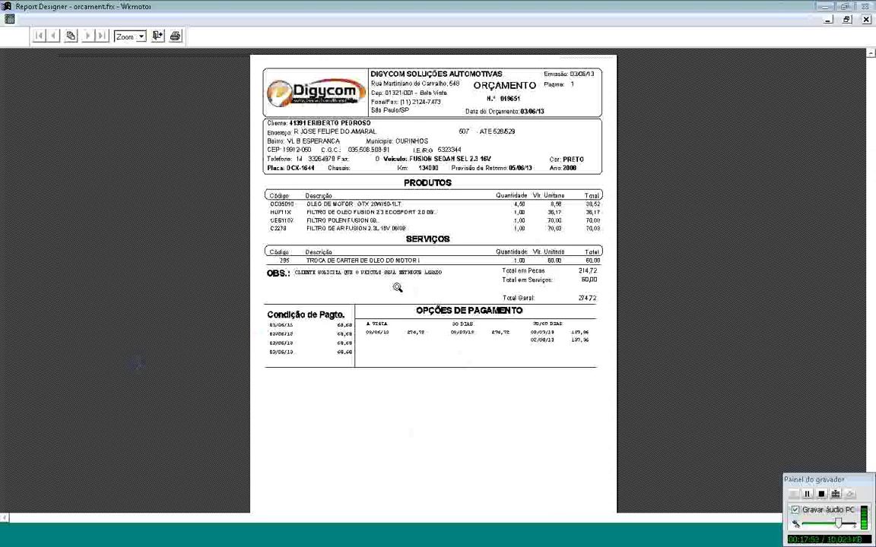
# Step: Review the quote preview at 100% zoom, close it, and choose to email the quote
pyautogui.click(454, 288)
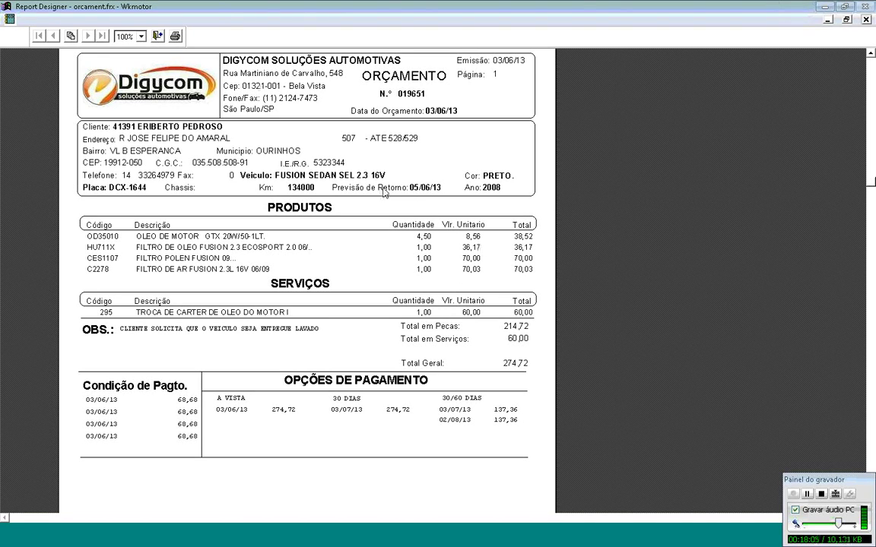
pyautogui.click(157, 36)
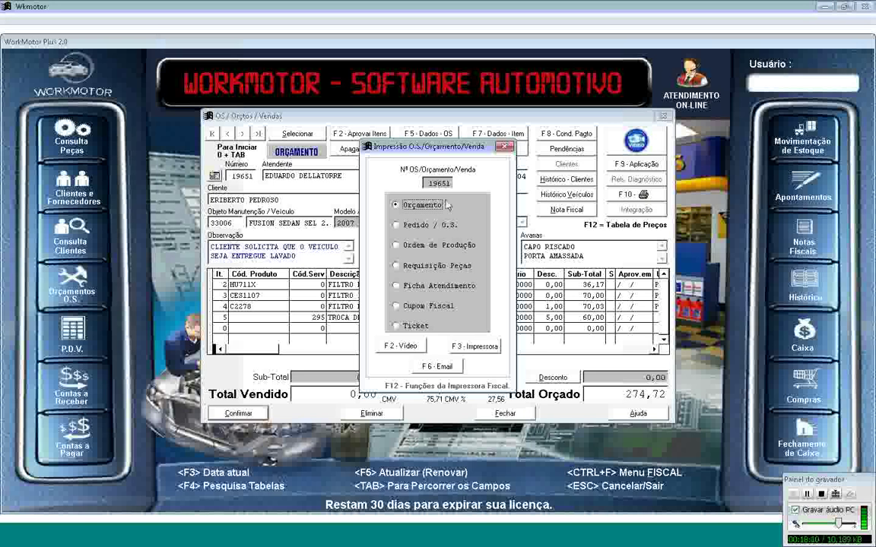
pyautogui.click(445, 369)
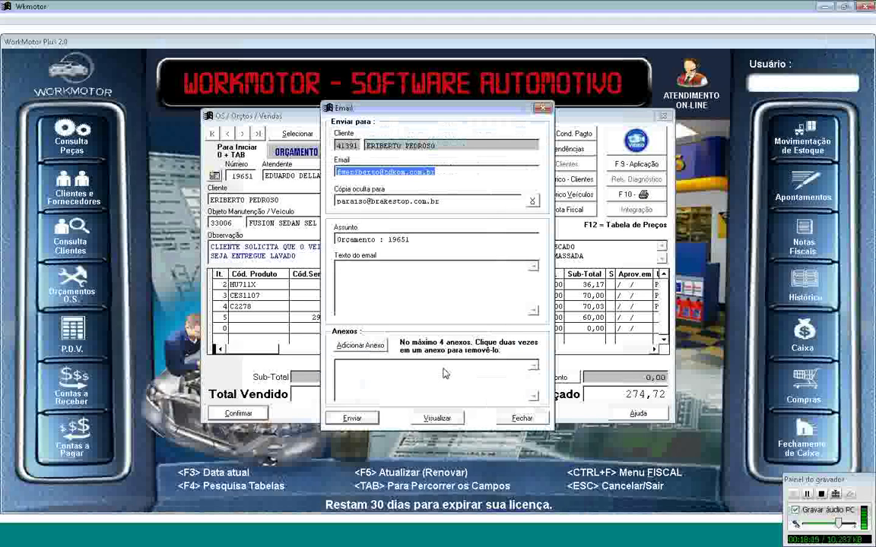
# Step: Enter the blind-copy email address and paste the same address as the recipient
pyautogui.press('Tab')
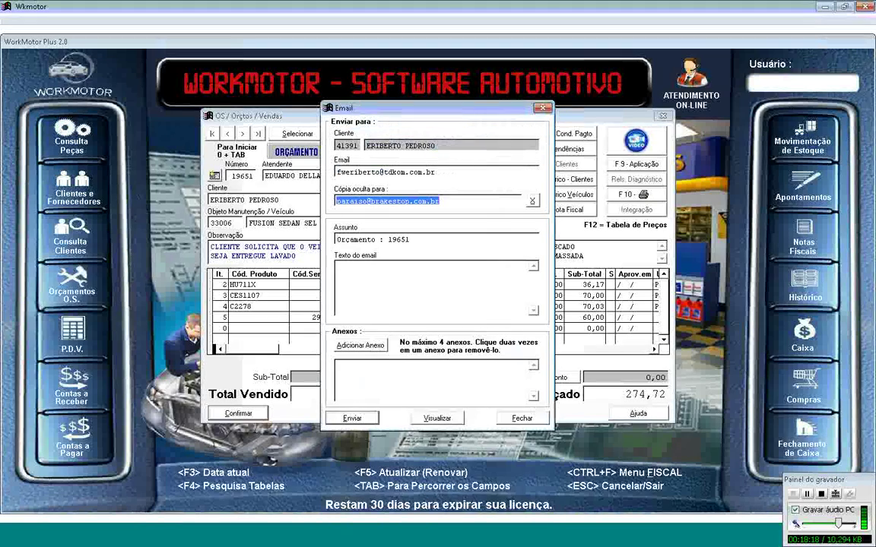
pyautogui.write('MAR')
pyautogui.press('BackSpace')
pyautogui.press('BackSpace')
pyautogui.press('BackSpace')
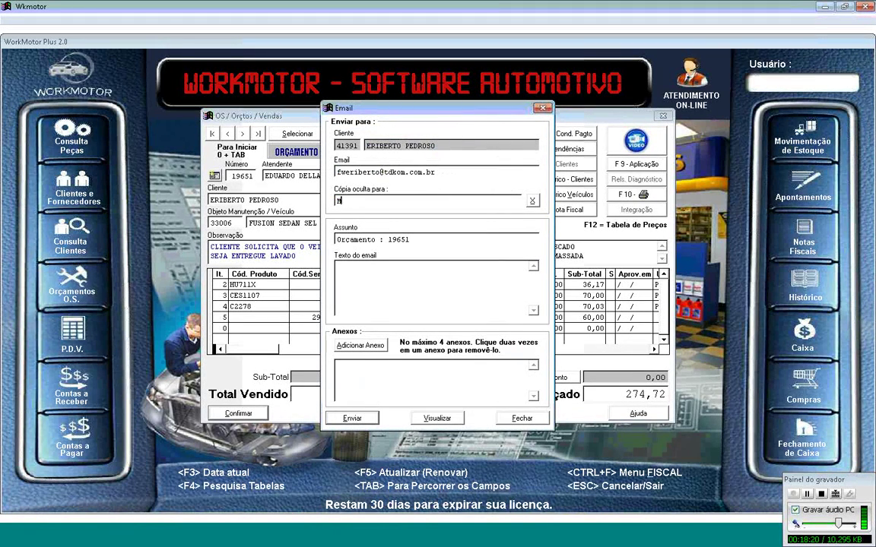
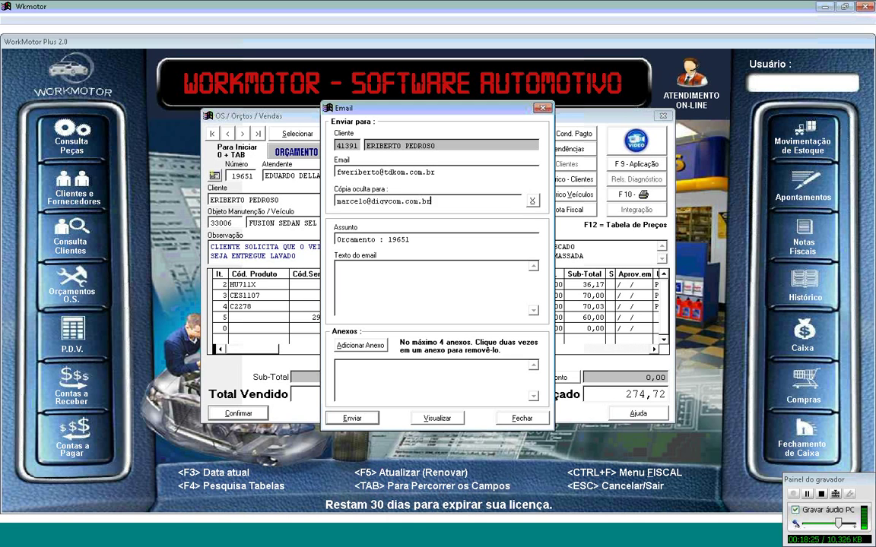
pyautogui.hotkey('ctrl', 'a')
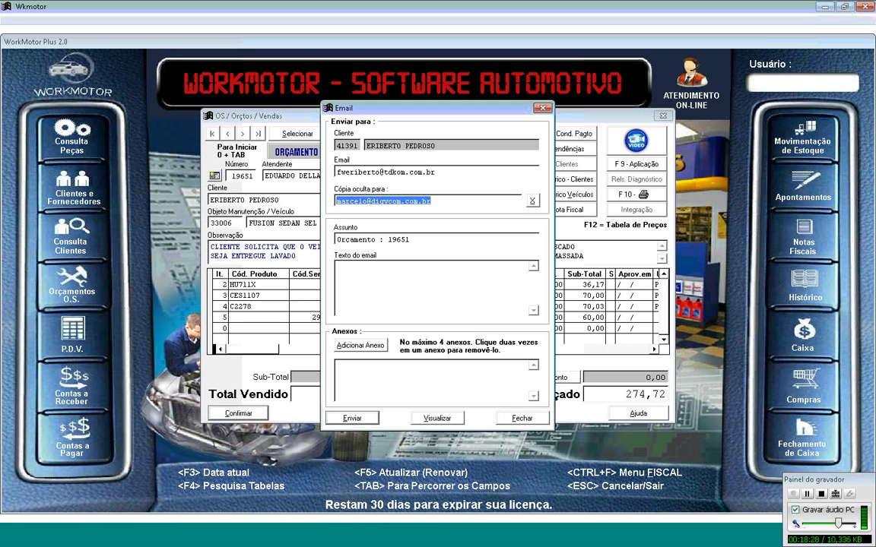
pyautogui.click(502, 174)
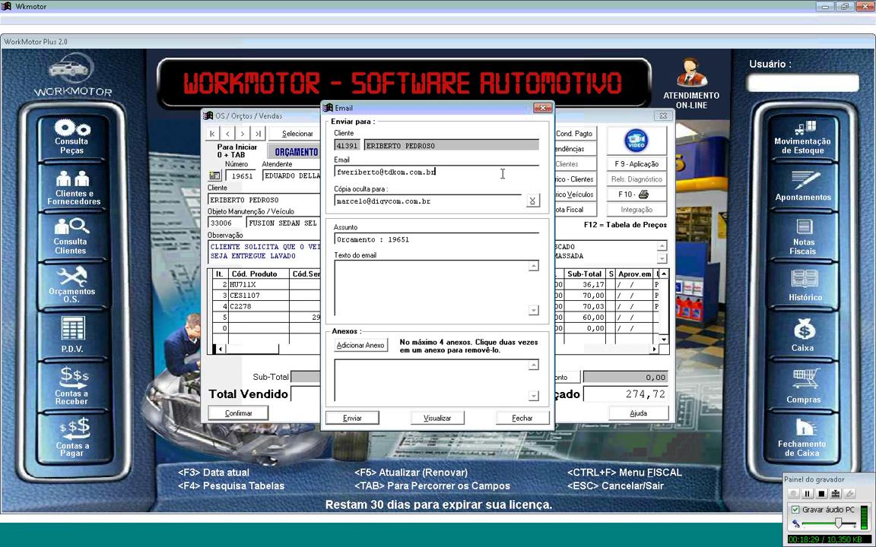
pyautogui.hotkey('ctrl', 'a')
pyautogui.hotkey('ctrl', 'v')
# Step: Write 'Prezado Cliente / Segue em anexo o orçamento solicitado. / Att' with the sender's name, and send
pyautogui.press('Tab')
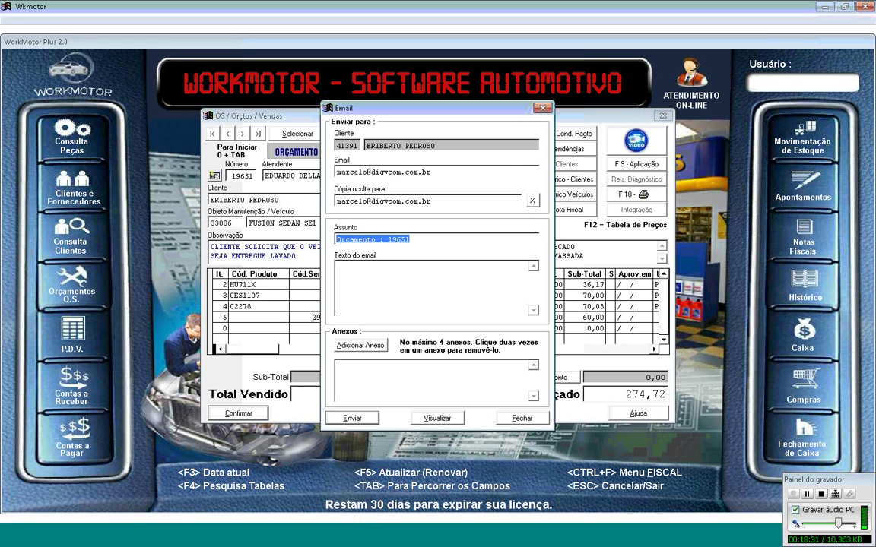
pyautogui.press('Tab')
pyautogui.write('P')
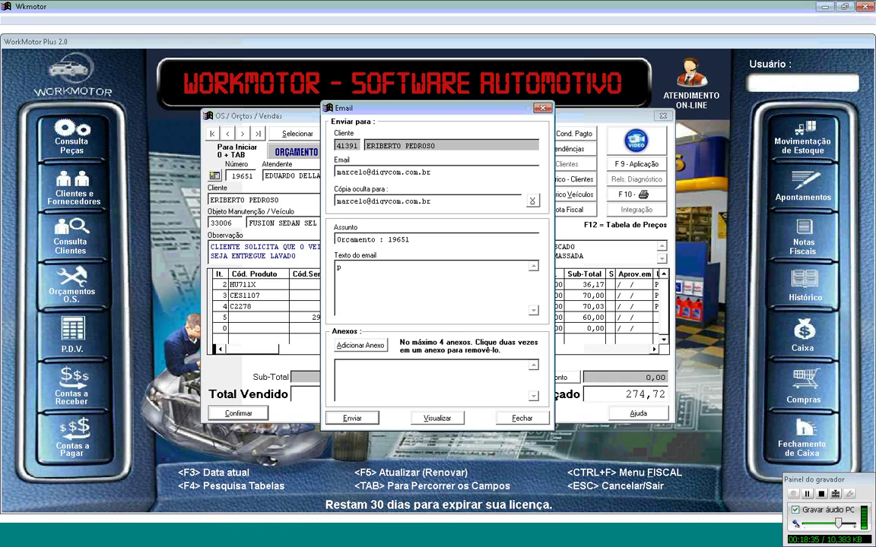
pyautogui.write('rezado Cliente')
pyautogui.press('Return')
pyautogui.press('Return')
pyautogui.write('Segue em anexo ')
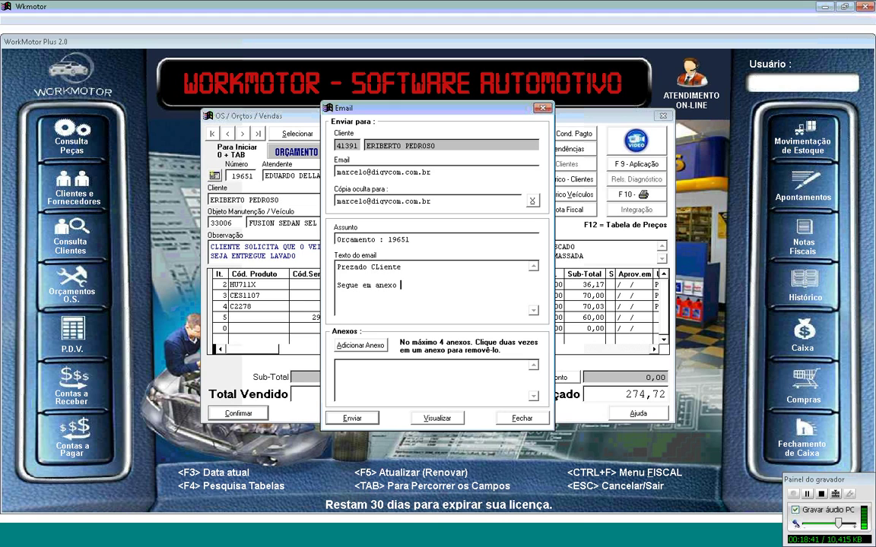
pyautogui.write('o orçamento solicitado.,')
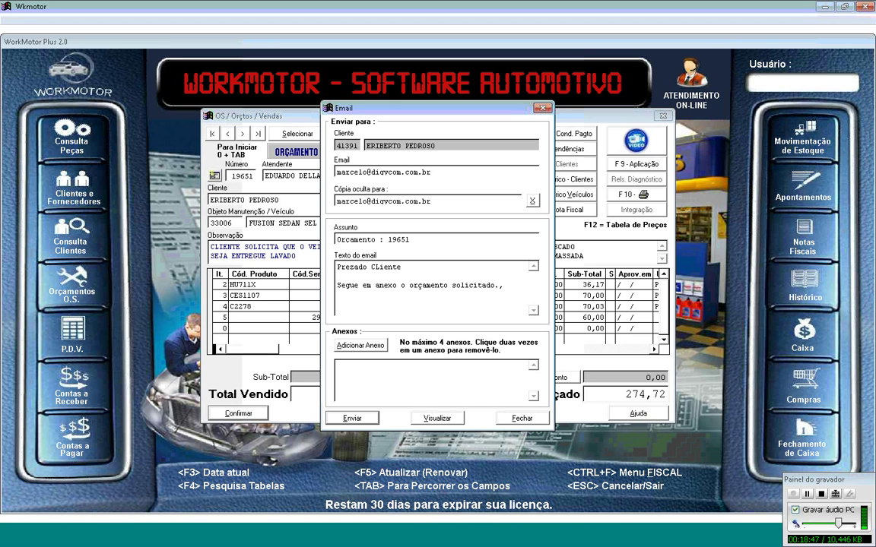
pyautogui.press('Return')
pyautogui.write('Att')
pyautogui.press('Return')
pyautogui.press('Return')
pyautogui.write('M')
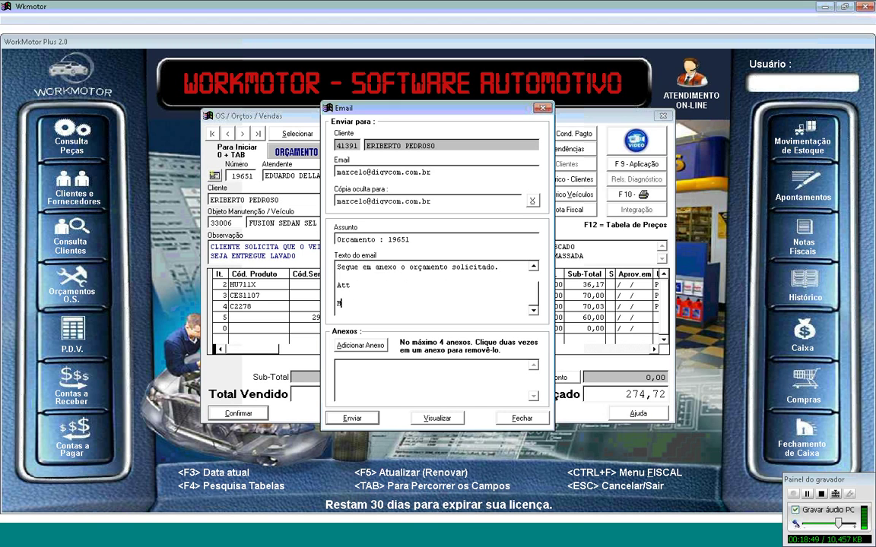
pyautogui.write('ARCELO')
pyautogui.click(352, 418)
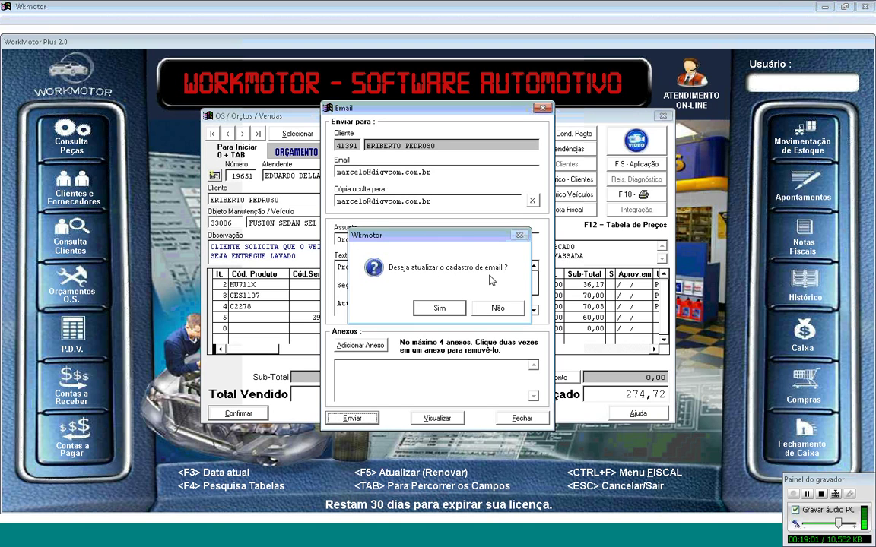
# Step: Decline updating the client's email record, acknowledge the success message, and close the print options
pyautogui.click(508, 312)
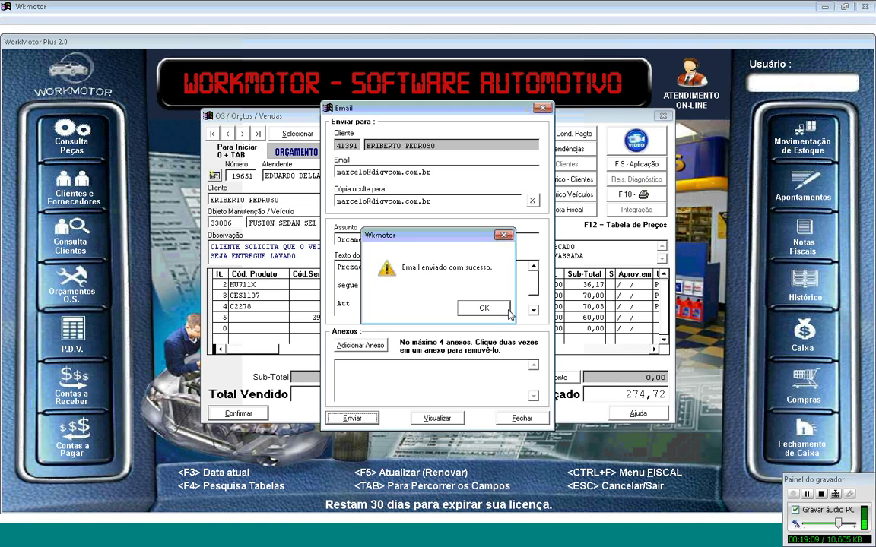
pyautogui.click(469, 312)
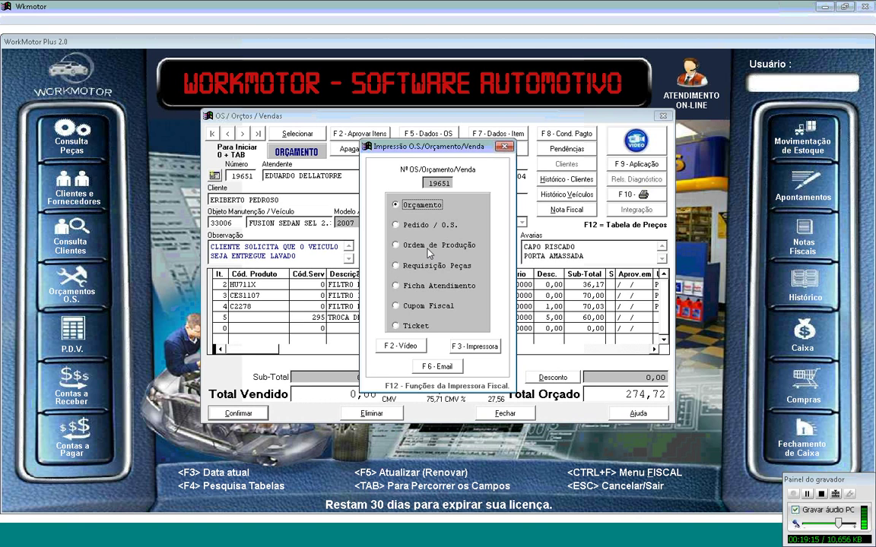
pyautogui.press('Escape')
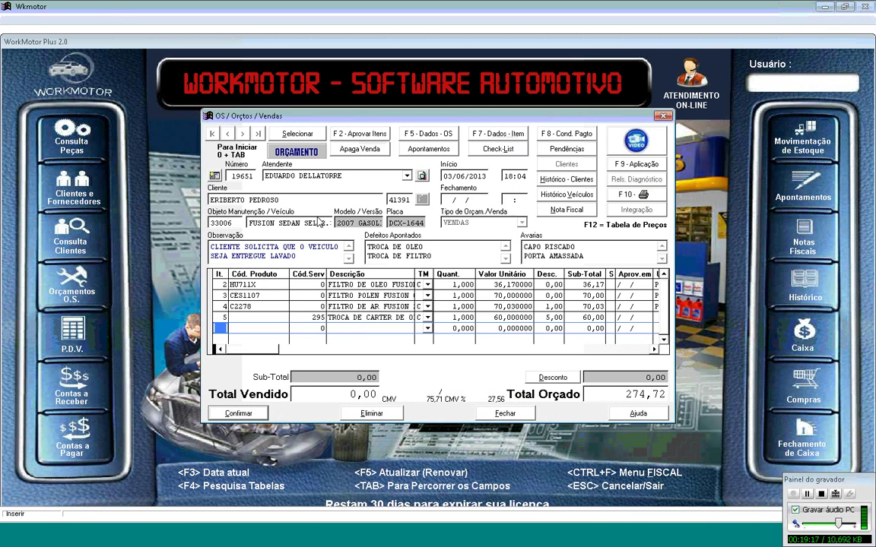
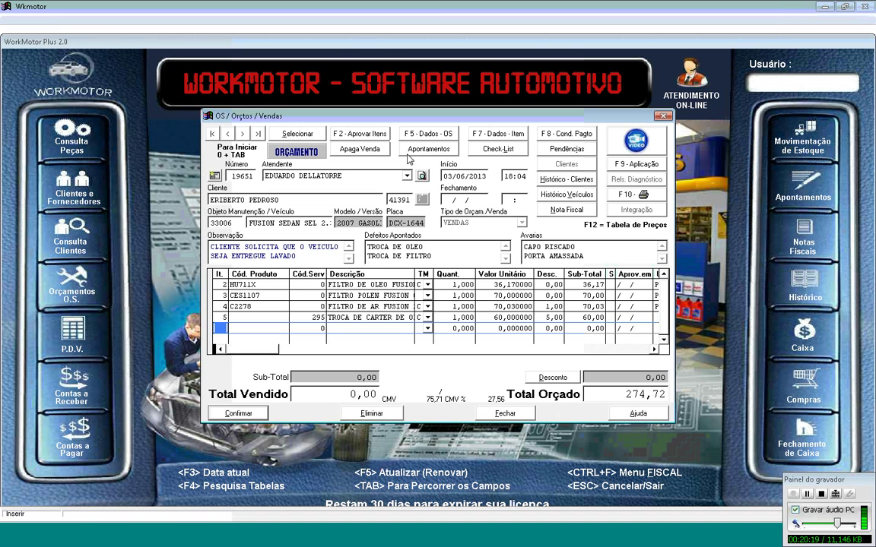
# Step: Approve every item on the service order, confirming with Sim in the prompt
pyautogui.click(353, 135)
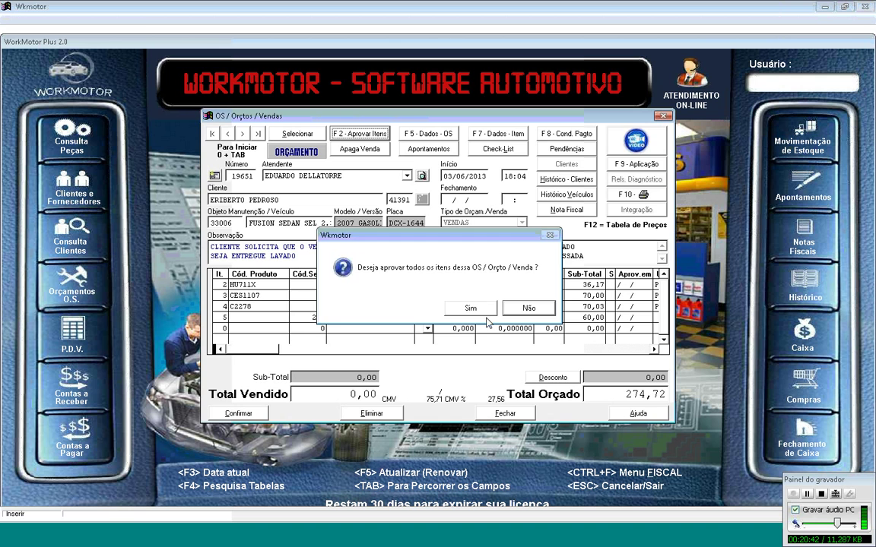
pyautogui.click(473, 308)
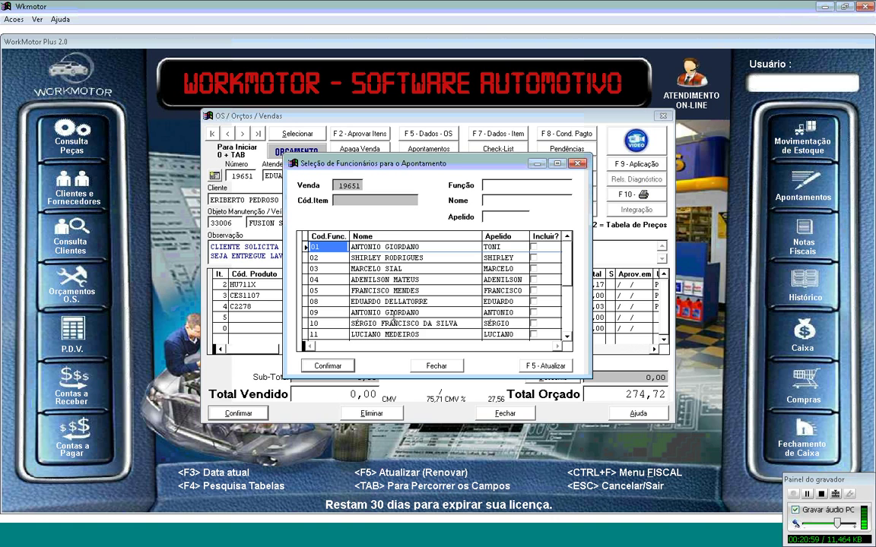
# Step: Assign all four order items to employee 05, acknowledging the motor-oil zero-stock warning
pyautogui.click(534, 290)
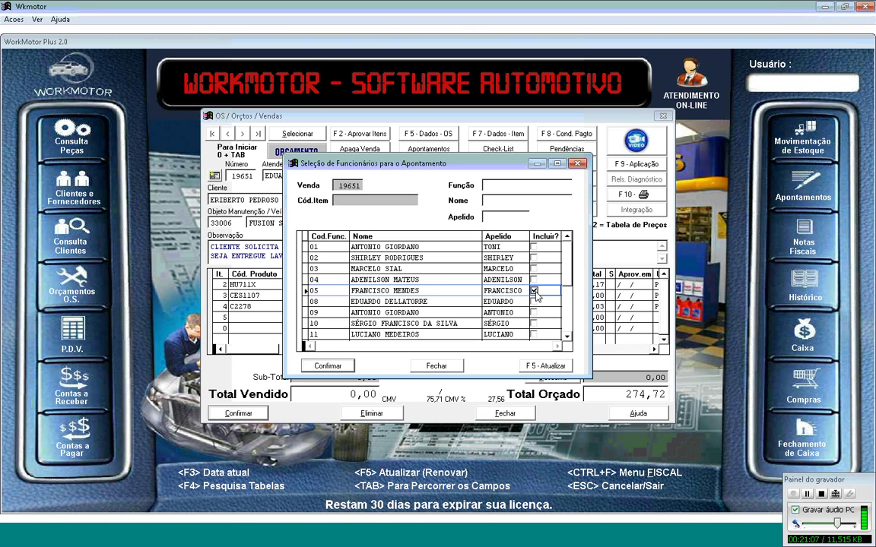
pyautogui.click(342, 367)
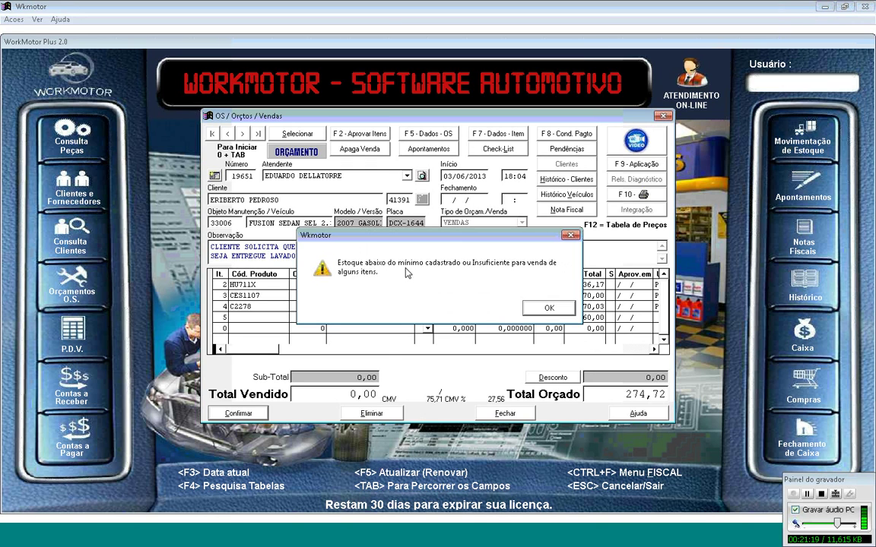
pyautogui.click(548, 307)
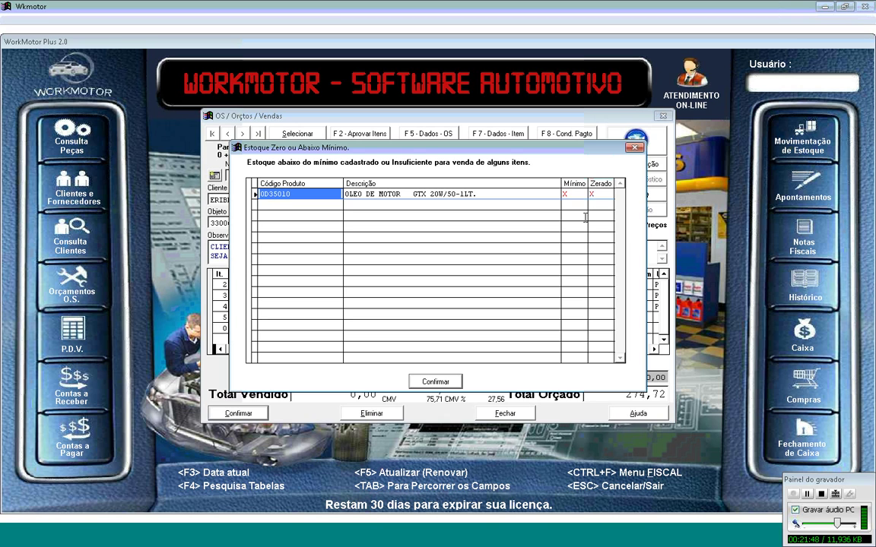
pyautogui.click(435, 381)
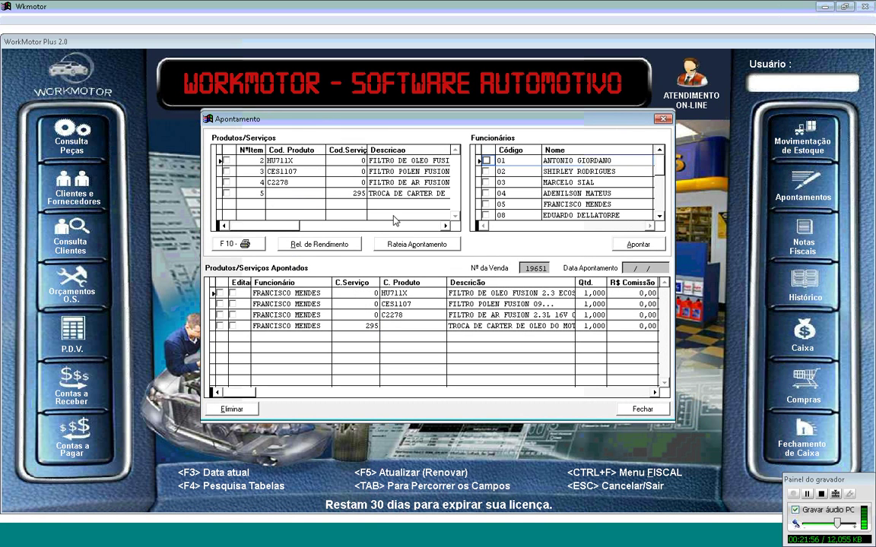
# Step: For employee 05, give the oil filter and pollen filter entries a 1% commission
pyautogui.click(487, 205)
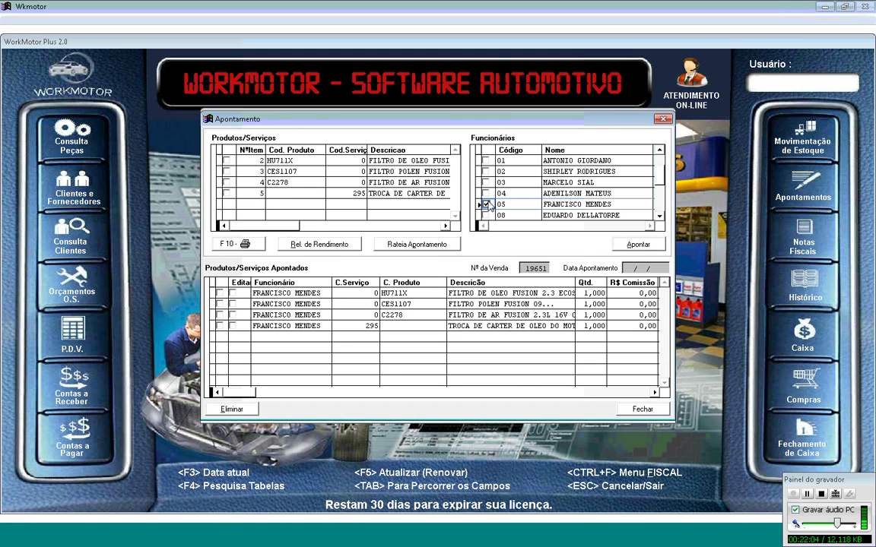
pyautogui.click(234, 294)
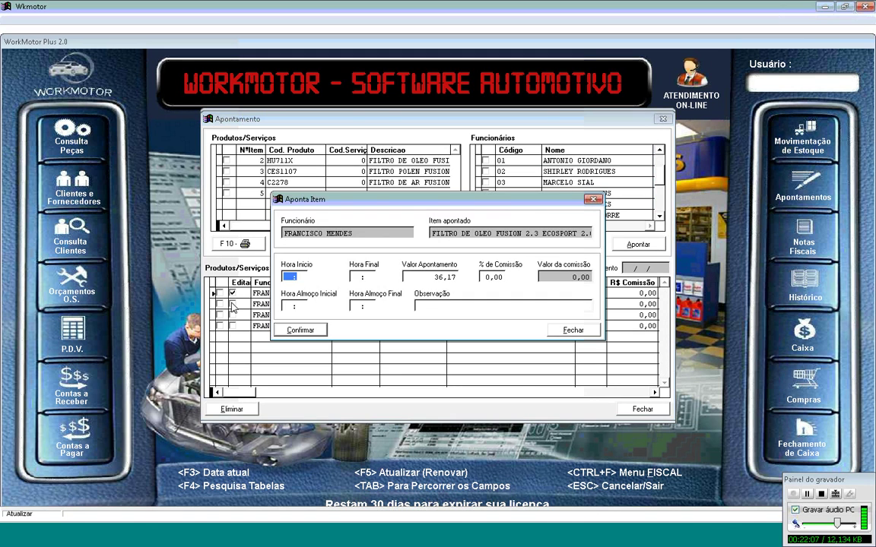
pyautogui.press('Tab')
pyautogui.press('Tab')
pyautogui.press('Tab')
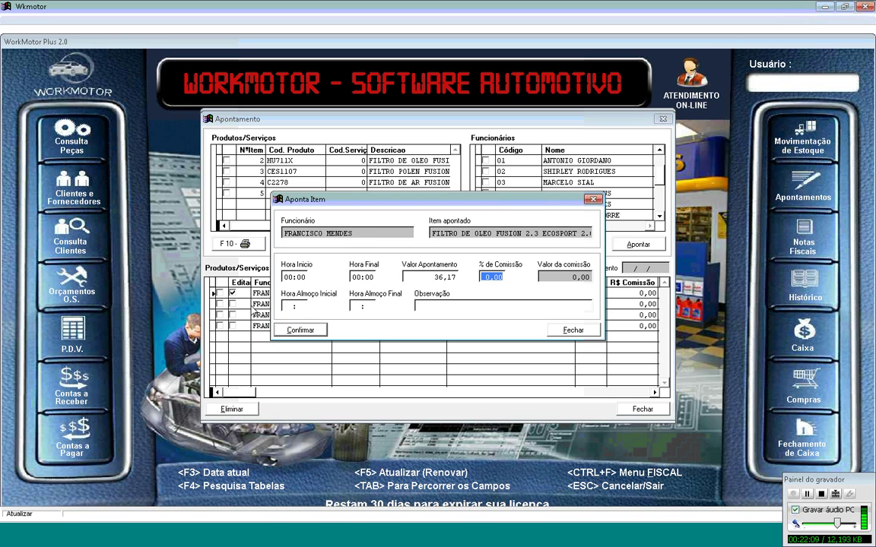
pyautogui.write('1')
pyautogui.press('Tab')
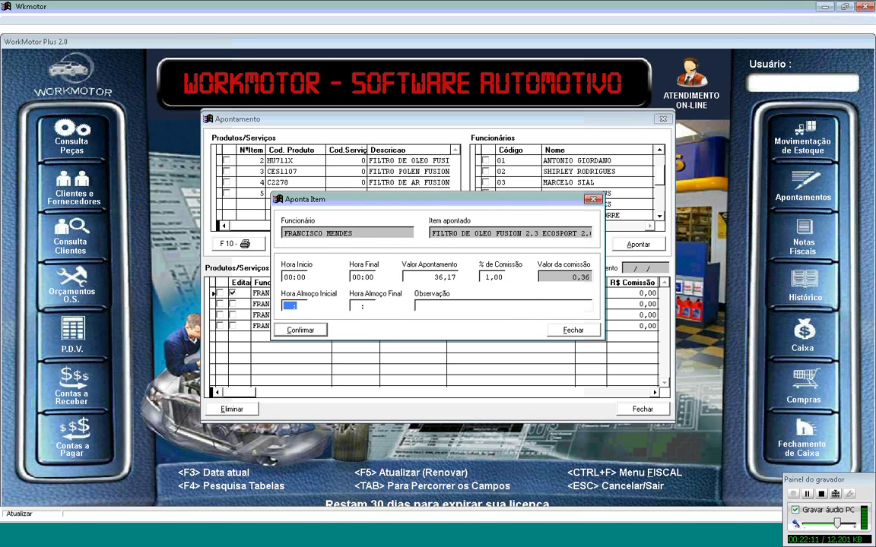
pyautogui.press('Return')
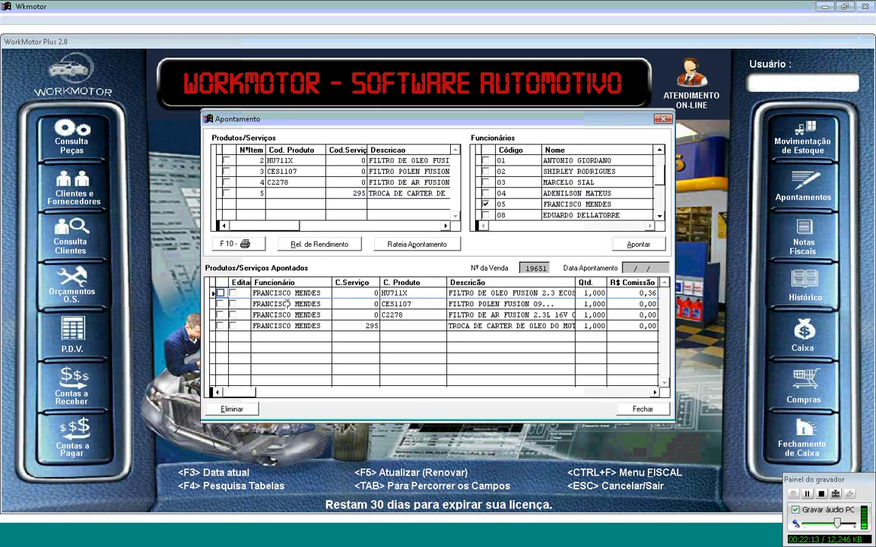
pyautogui.click(232, 303)
pyautogui.press('Tab')
pyautogui.press('Tab')
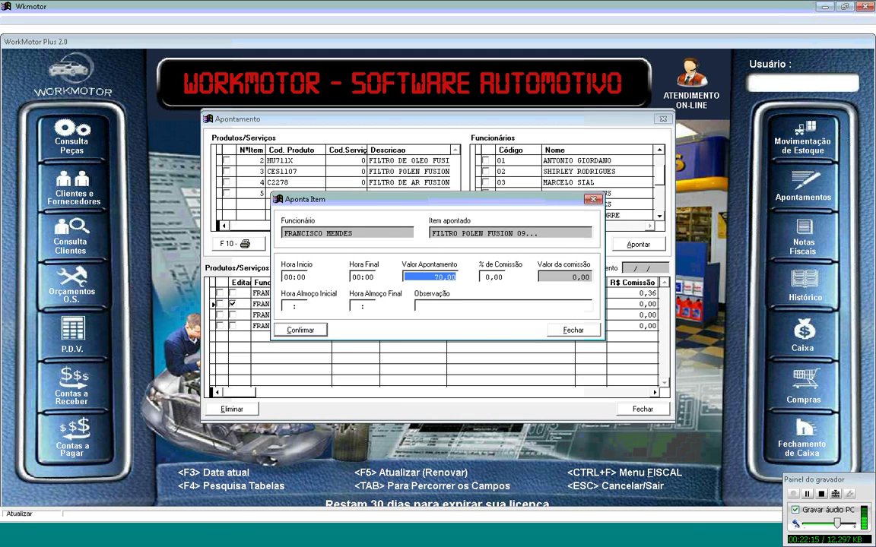
pyautogui.press('Tab')
pyautogui.write('1')
pyautogui.press('Tab')
pyautogui.press('Return')
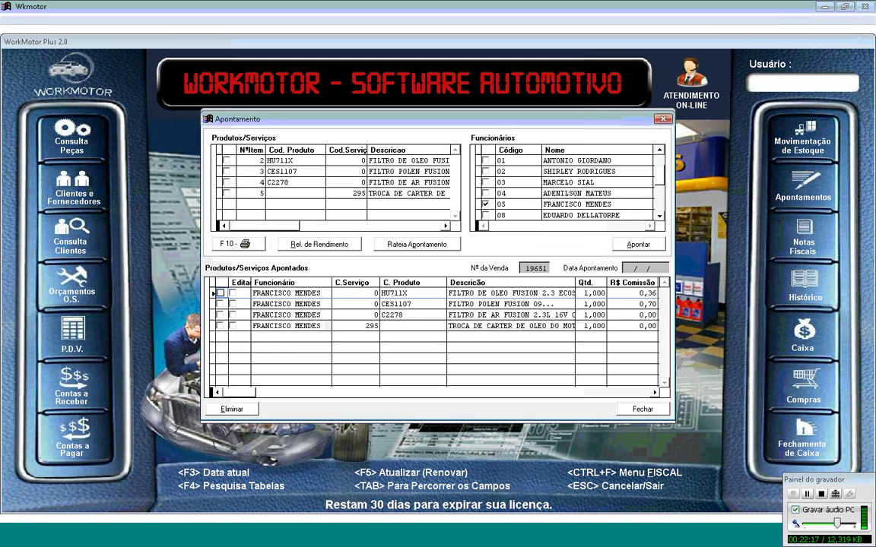
# Step: Set 1% commission on the air filter and oil change service, then close the work log
pyautogui.click(232, 314)
pyautogui.press('Tab')
pyautogui.press('Tab')
pyautogui.press('Tab')
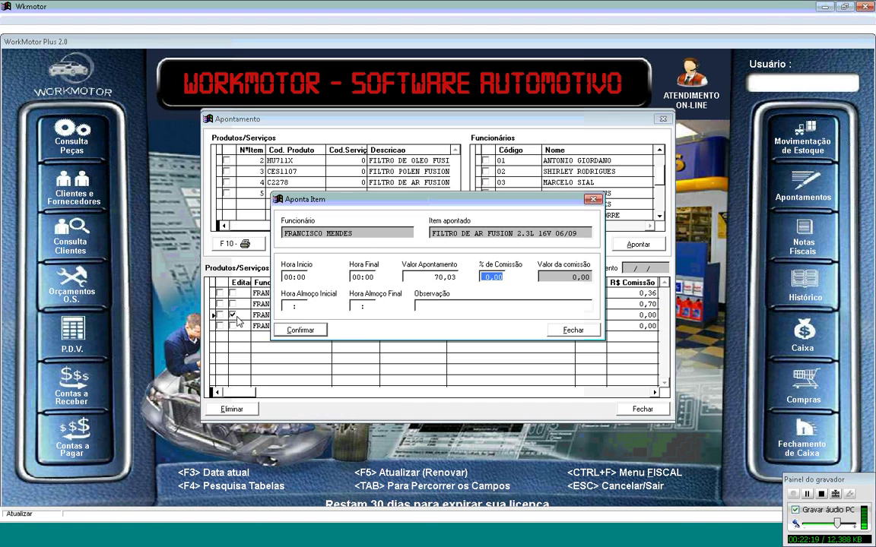
pyautogui.write('1 ,')
pyautogui.press('Return')
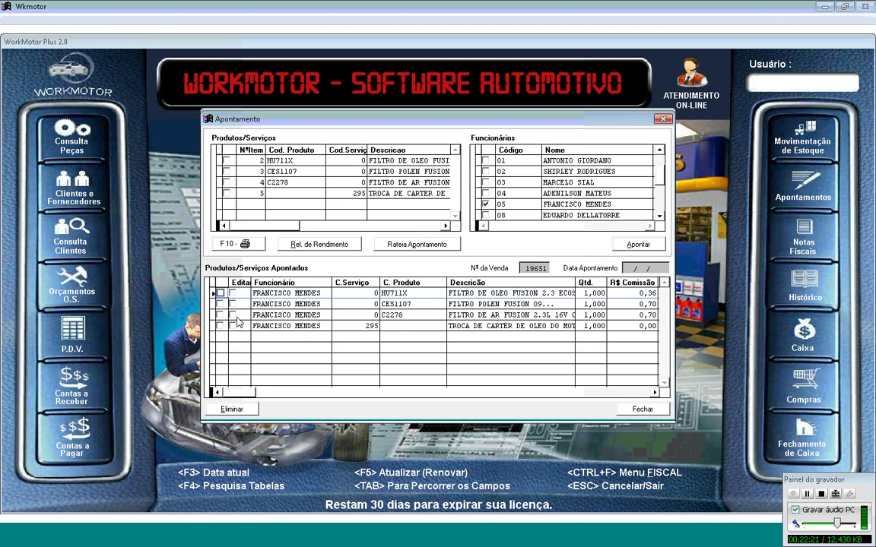
pyautogui.click(233, 326)
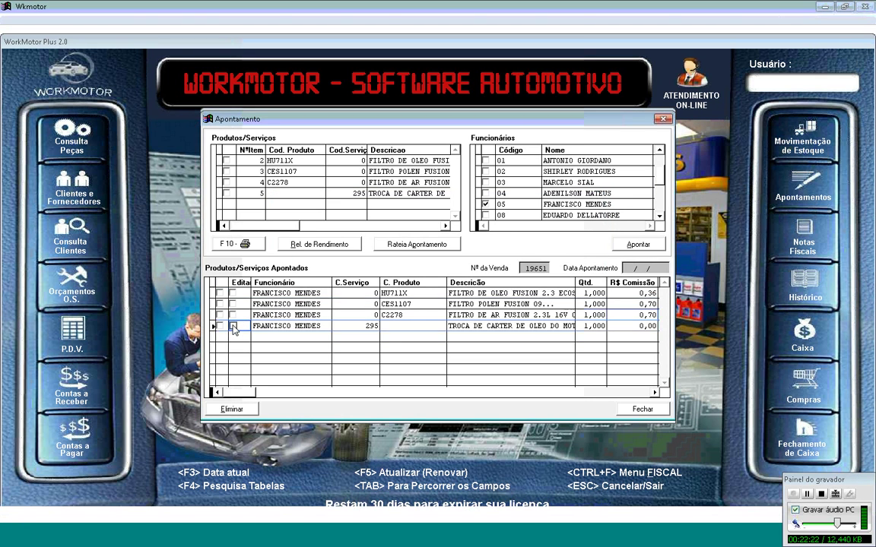
pyautogui.click(232, 326)
pyautogui.press('Tab')
pyautogui.press('Tab')
pyautogui.press('Return')
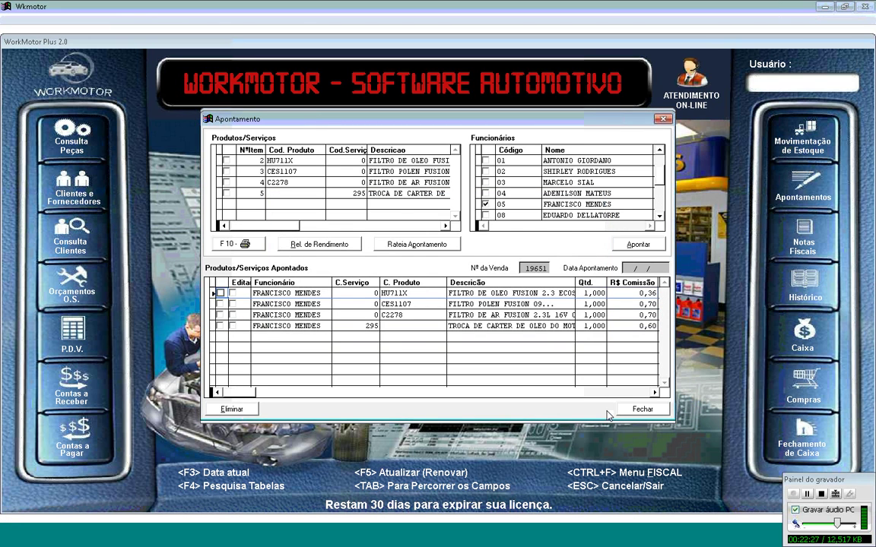
pyautogui.click(642, 409)
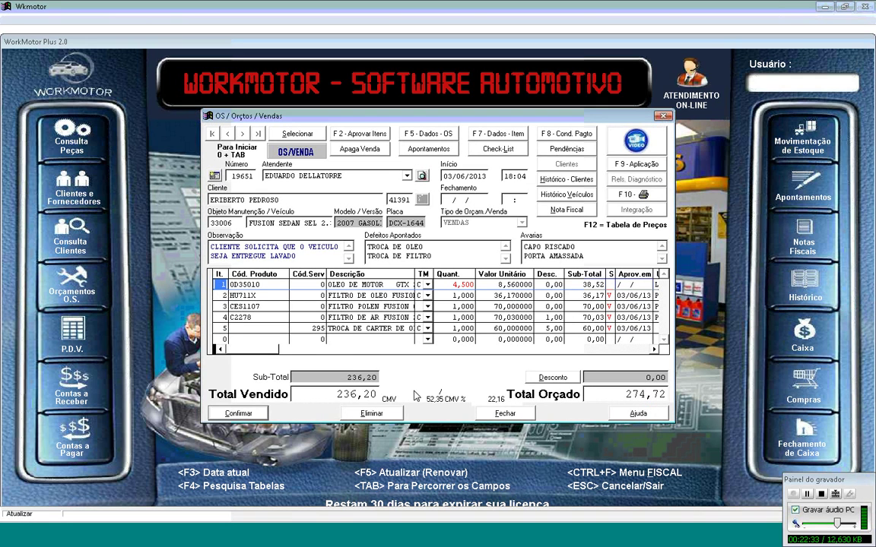
pyautogui.click(241, 414)
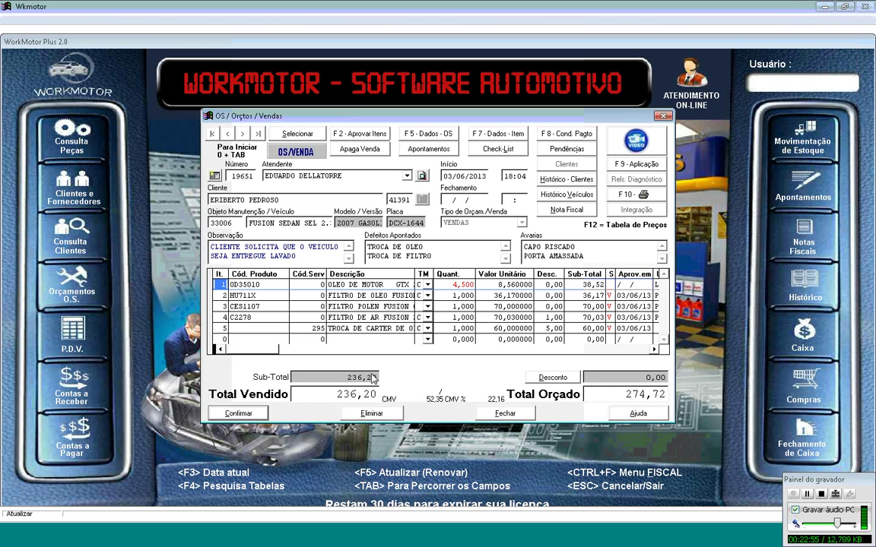
pyautogui.click(467, 284)
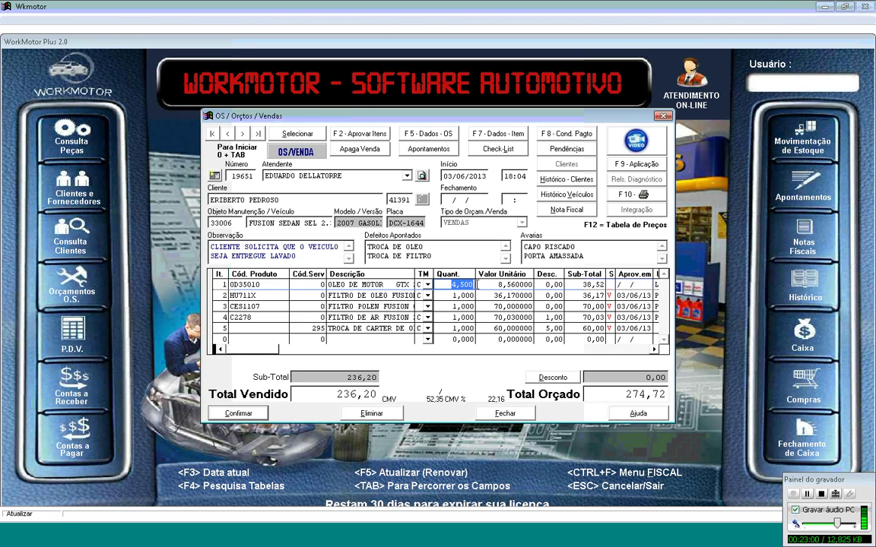
pyautogui.click(504, 284)
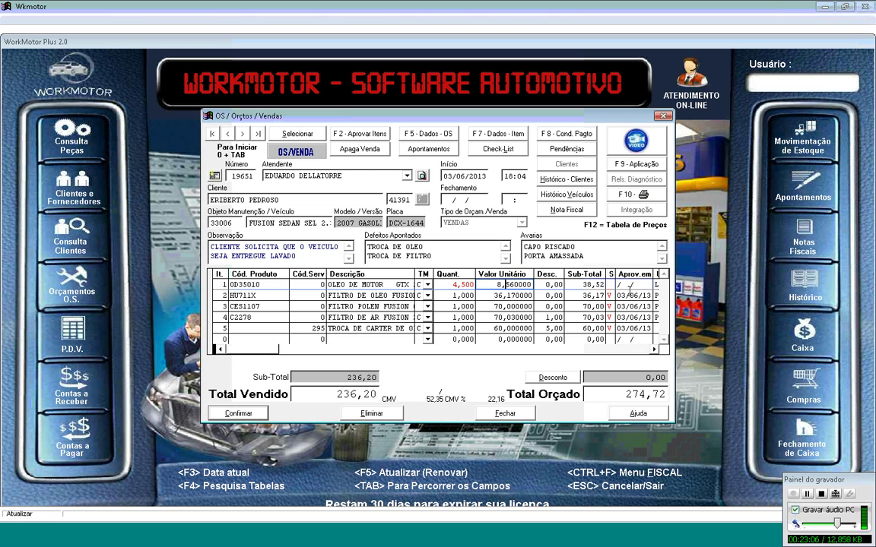
pyautogui.click(630, 284)
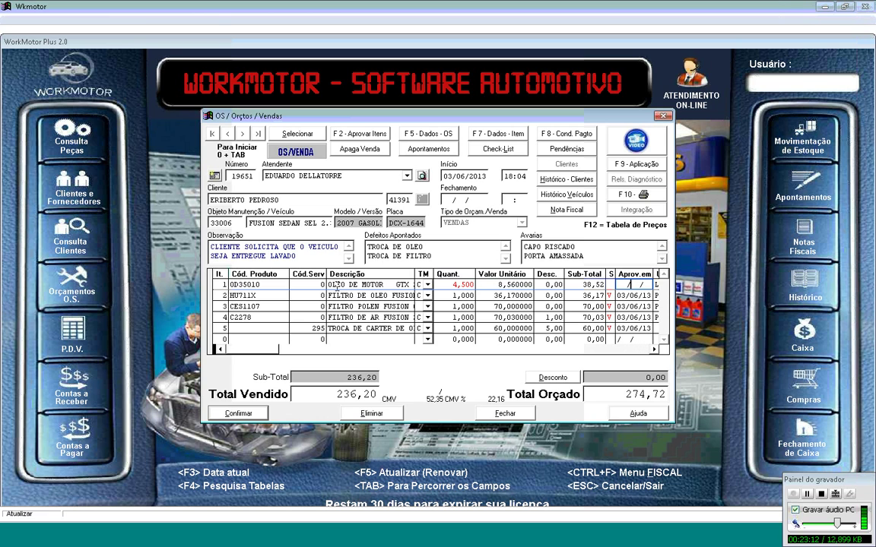
pyautogui.click(371, 413)
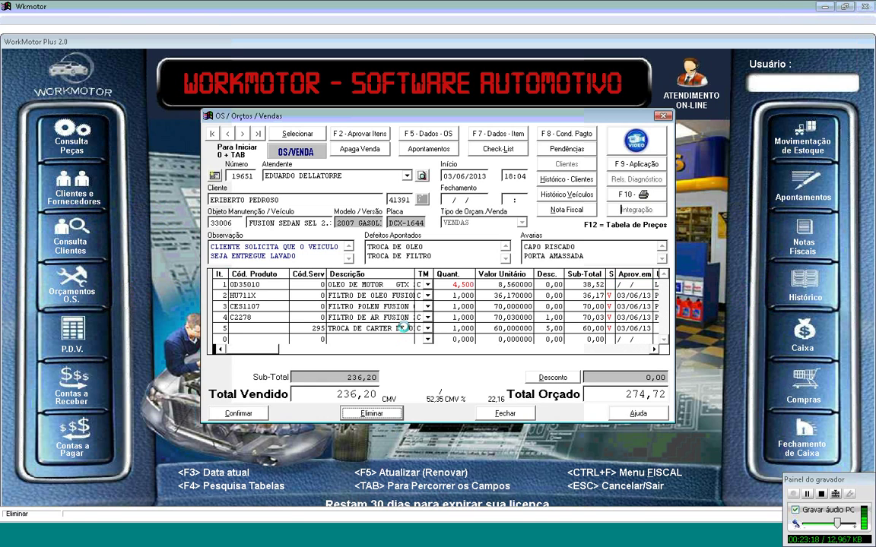
# Step: Remove the old motor oil item and search the products for 'OLEO' on a new line
pyautogui.press('Return')
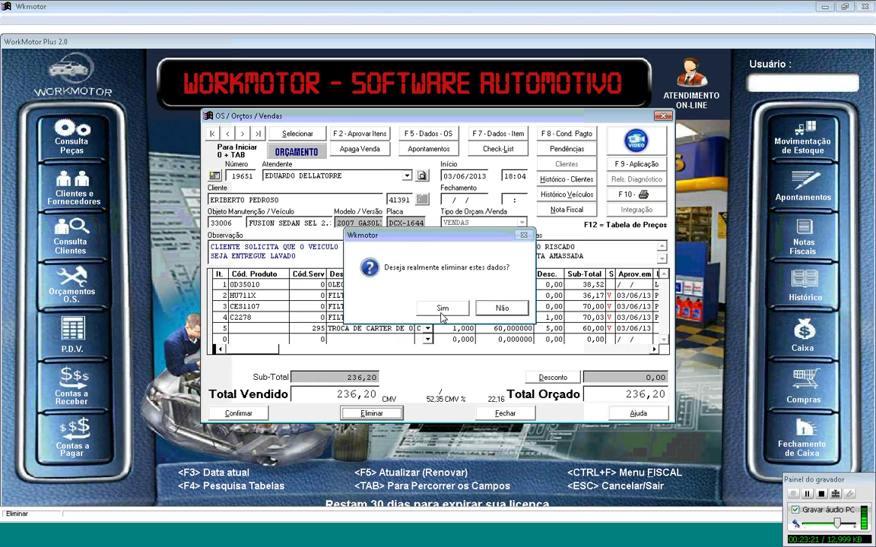
pyautogui.press('Return')
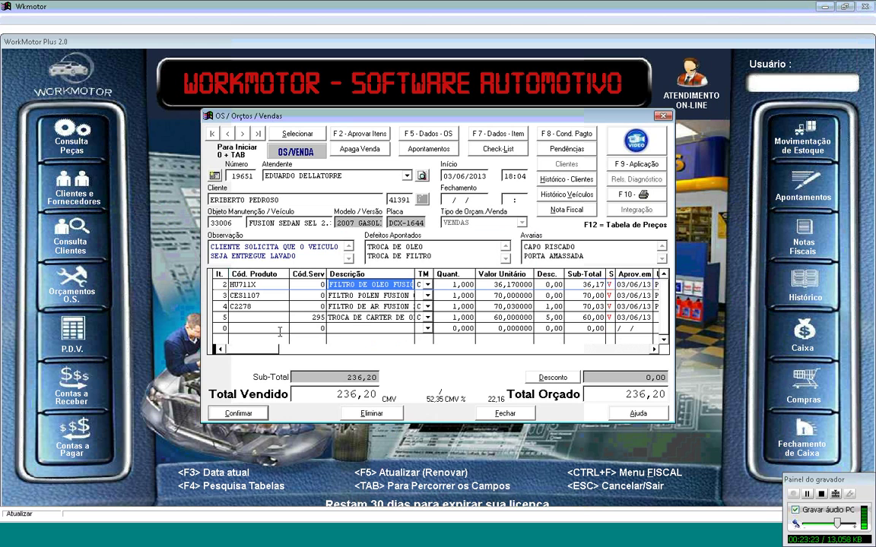
pyautogui.click(272, 327)
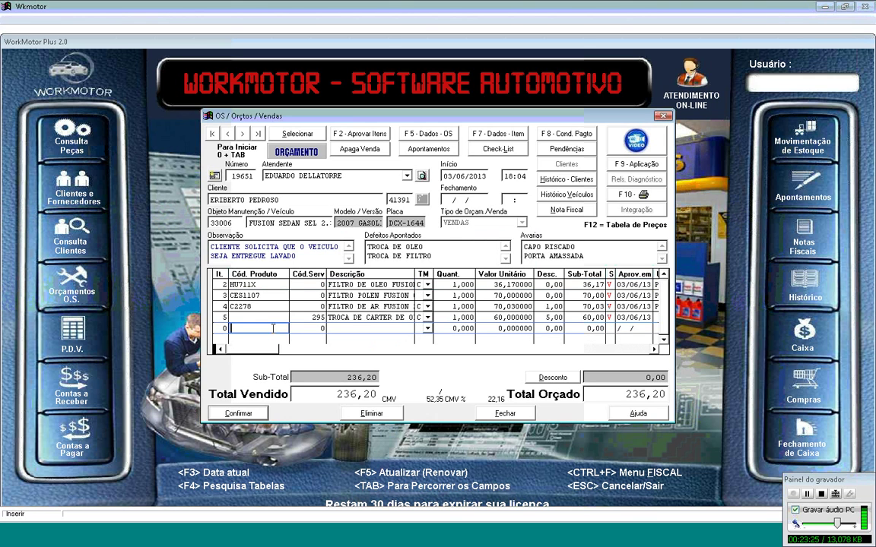
pyautogui.press('F4')
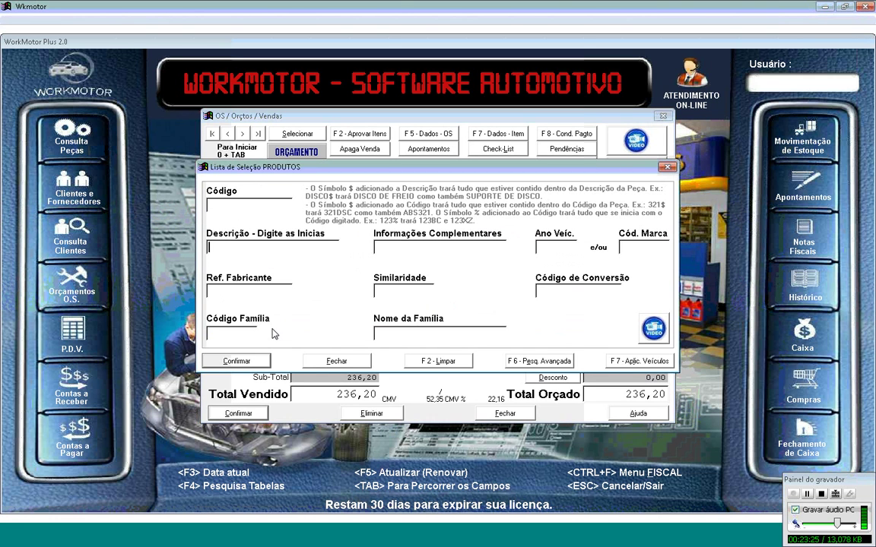
pyautogui.write('OLE')
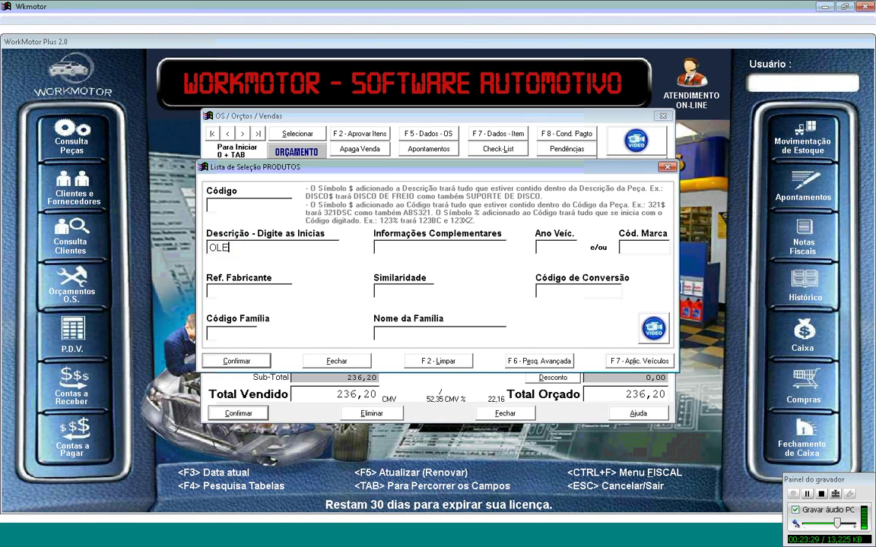
pyautogui.write('O')
pyautogui.press('Return')
# Step: Add 0D35023T 5W40 Total Quartz oil, quantity 4,5 at 44,13 each
pyautogui.press('Down')
pyautogui.press('Down')
pyautogui.press('Down')
pyautogui.press('Down')
pyautogui.press('Down')
pyautogui.press('Down')
pyautogui.press('Down')
pyautogui.press('Down')
pyautogui.press('Down')
pyautogui.press('Down')
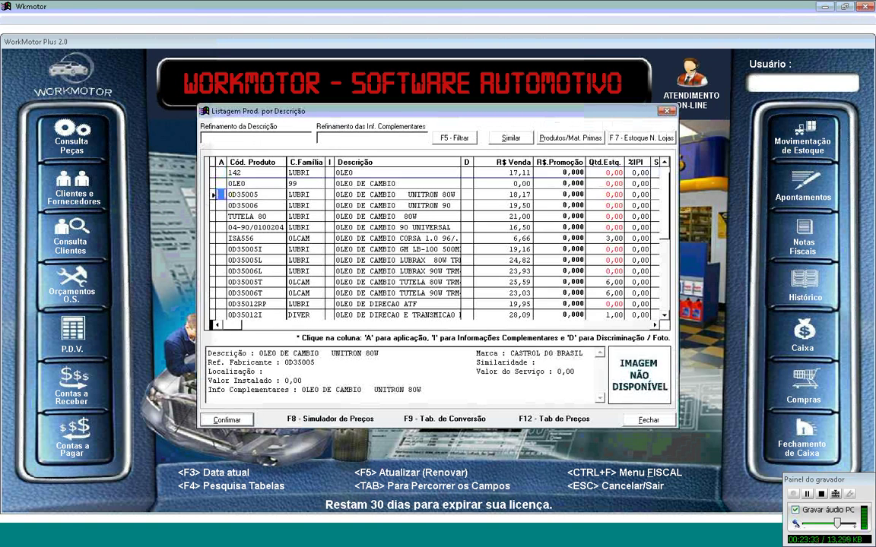
pyautogui.press('Down')
pyautogui.press('Down')
pyautogui.press('Down')
pyautogui.press('Down')
pyautogui.press('Down')
pyautogui.press('Down')
pyautogui.press('Down')
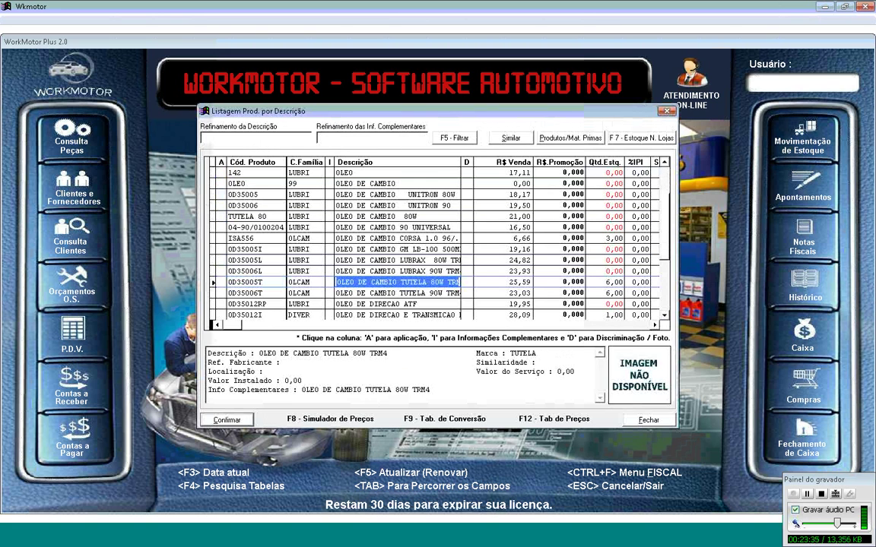
pyautogui.press('Up')
pyautogui.press('Up')
pyautogui.press('Down')
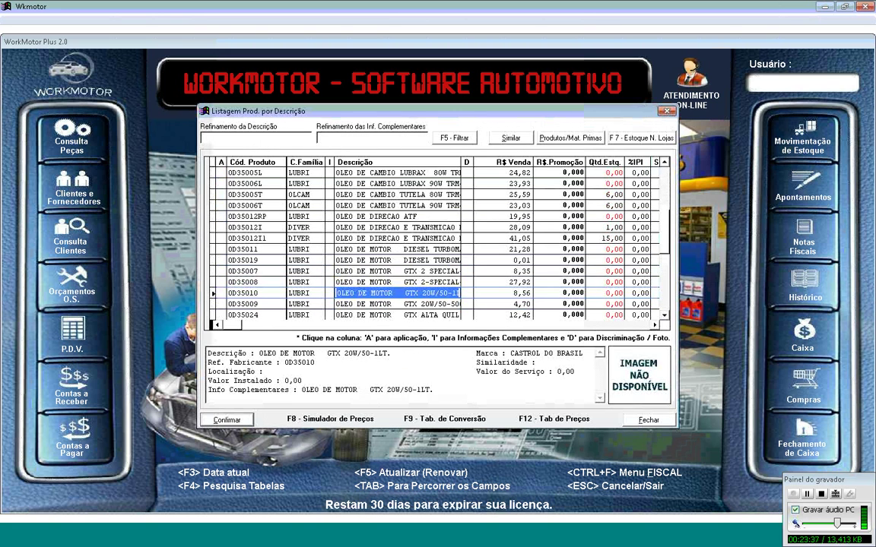
pyautogui.press('Up')
pyautogui.press('Up')
pyautogui.press('Up')
pyautogui.press('Down')
pyautogui.press('Down')
pyautogui.press('Down')
pyautogui.press('Down')
pyautogui.press('Down')
pyautogui.press('Down')
pyautogui.press('Down')
pyautogui.press('Down')
pyautogui.press('Down')
pyautogui.press('Down')
pyautogui.press('Down')
pyautogui.press('Down')
pyautogui.press('Down')
pyautogui.press('Down')
pyautogui.press('Down')
pyautogui.press('Down')
pyautogui.press('Down')
pyautogui.press('Down')
pyautogui.press('Down')
pyautogui.press('Down')
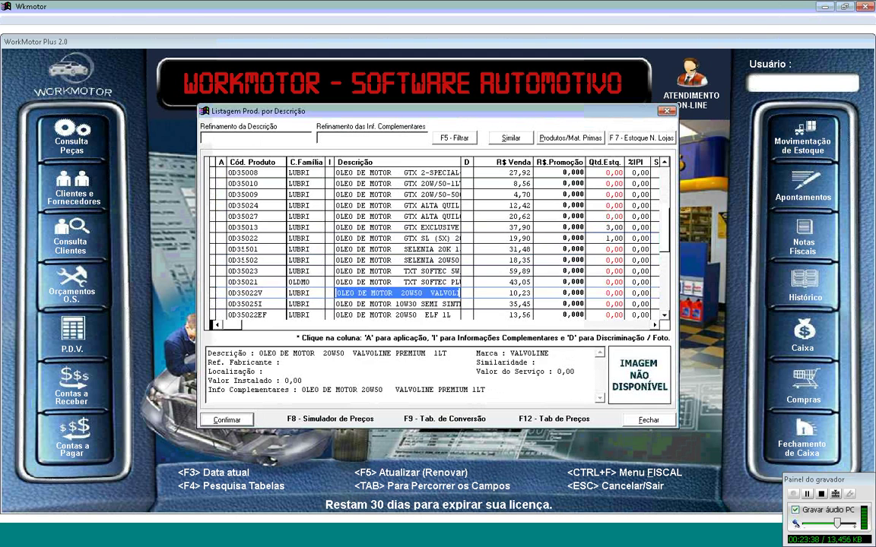
pyautogui.press('Down')
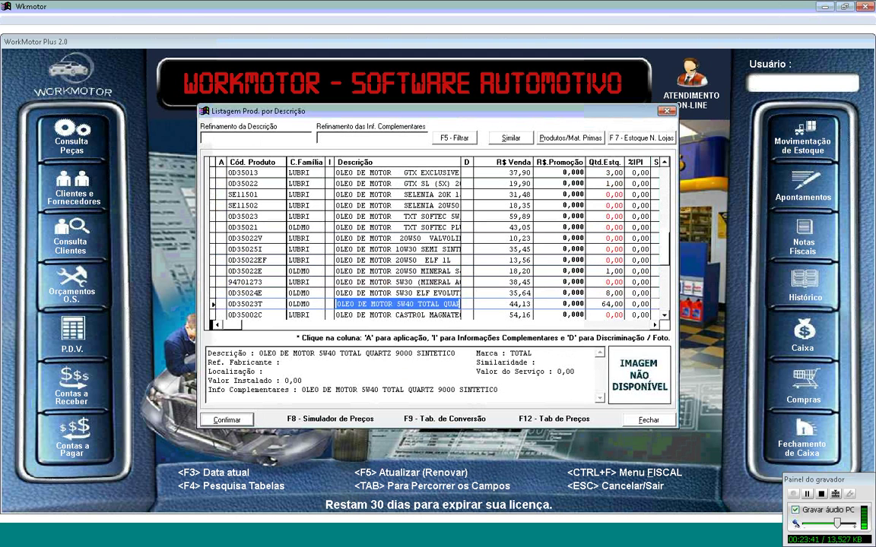
pyautogui.press('Right')
pyautogui.press('Return')
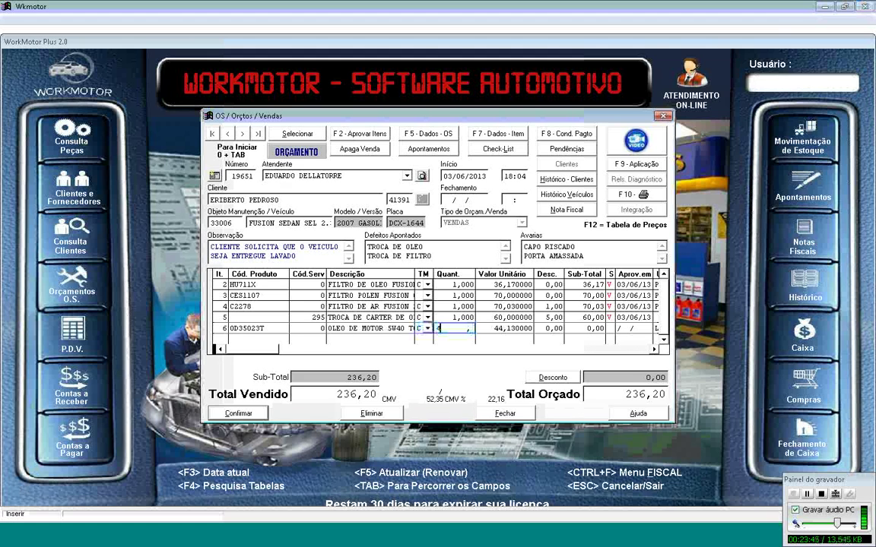
pyautogui.write('4,5')
pyautogui.press('Return')
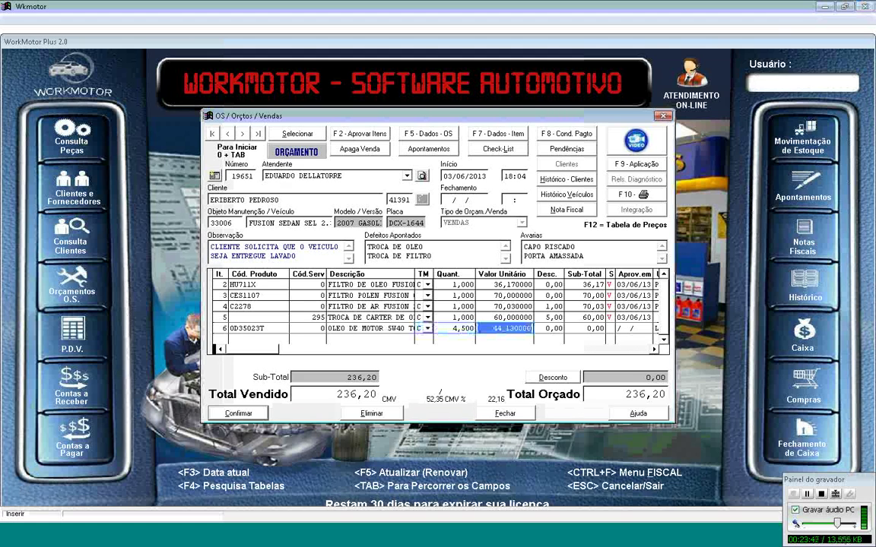
pyautogui.press('Return')
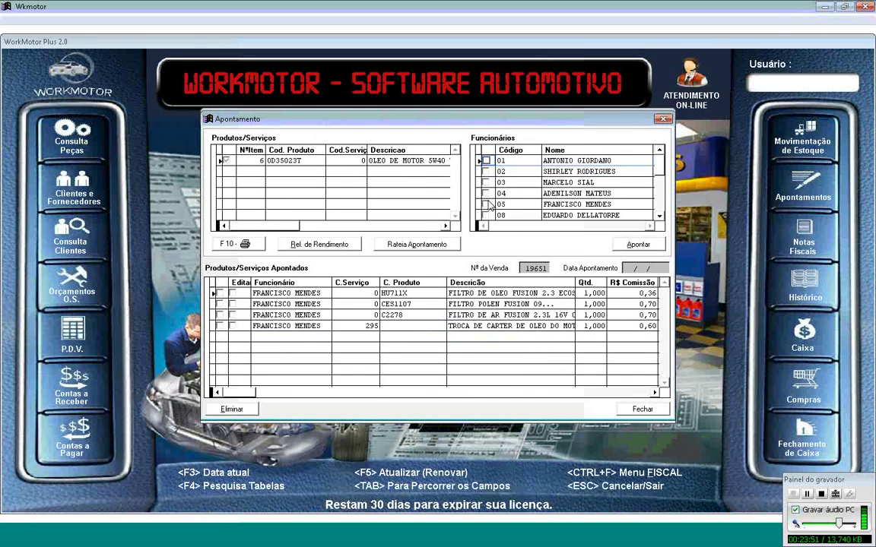
# Step: Log the 5W40 oil to employee 05 with 1% commission (1,99) and close the window
pyautogui.click(487, 204)
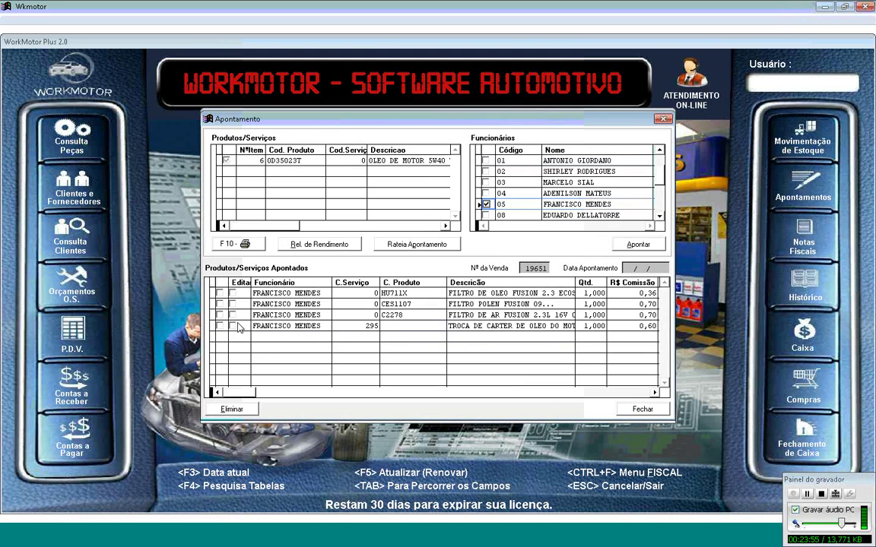
pyautogui.click(637, 244)
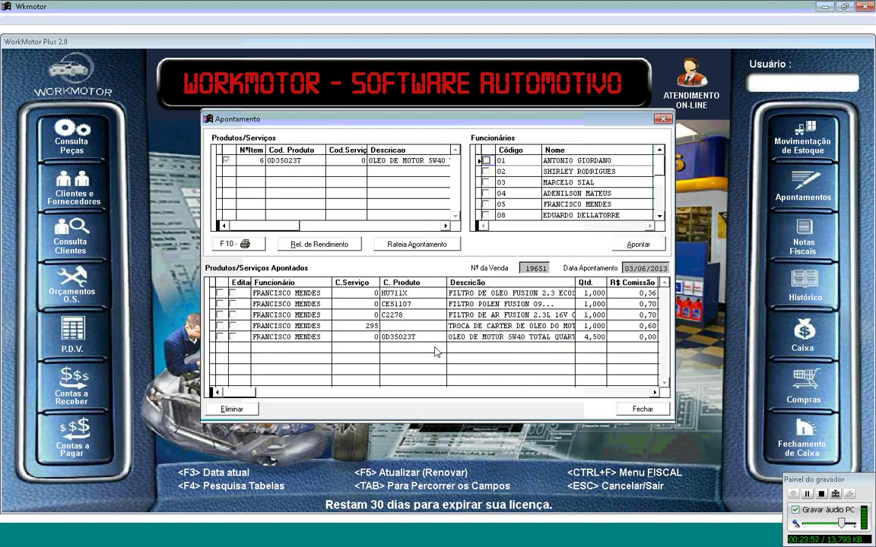
pyautogui.click(232, 337)
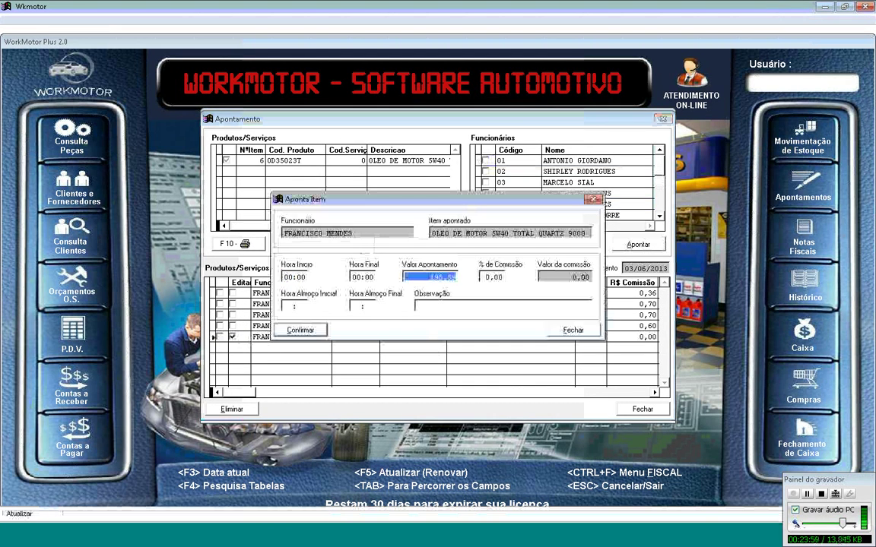
pyautogui.press('Tab')
pyautogui.write('1')
pyautogui.press('Tab')
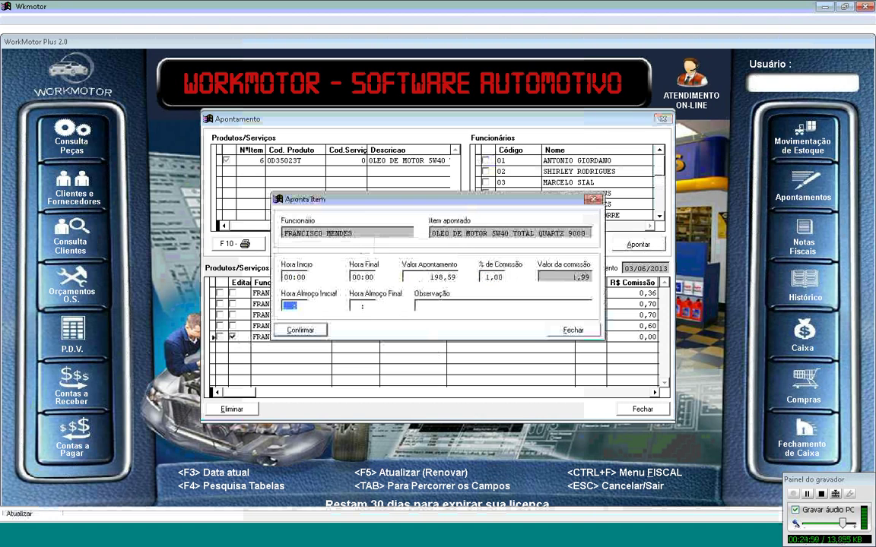
pyautogui.press('Return')
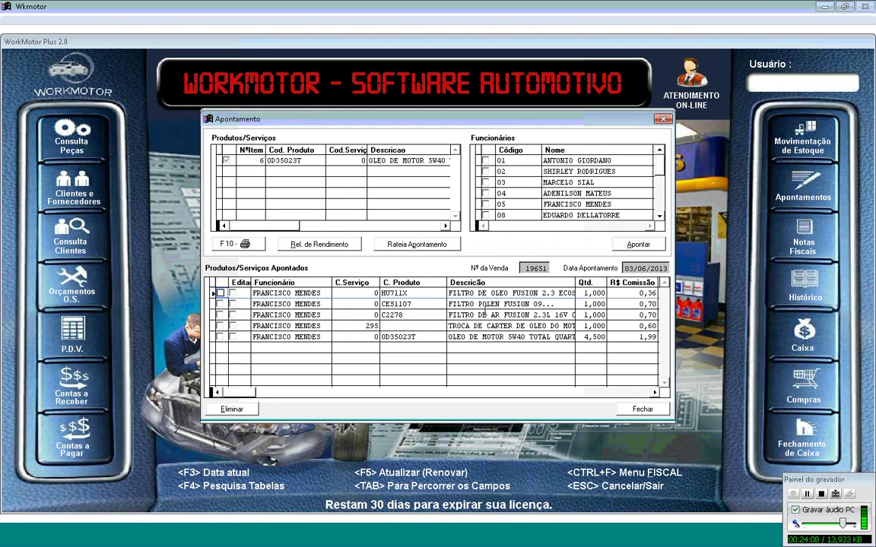
pyautogui.click(640, 409)
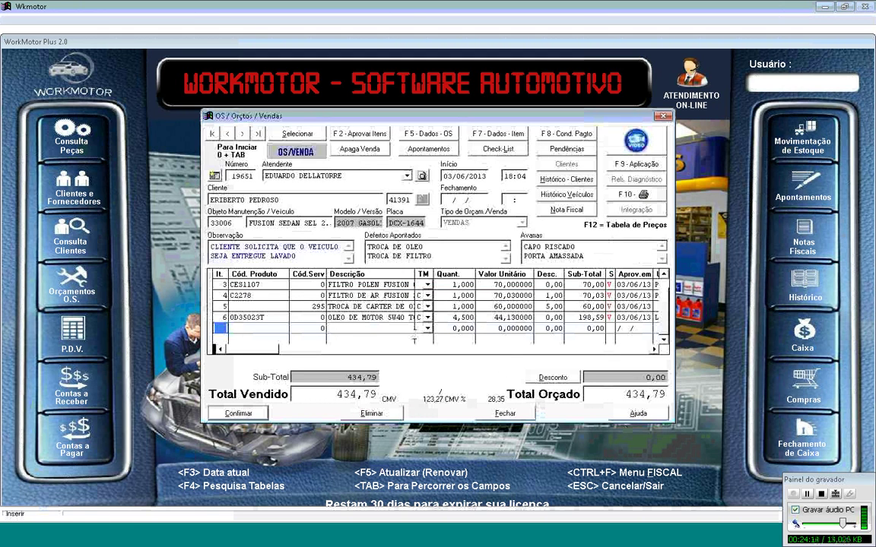
# Step: Preview the order on screen as a Pedido / O.S. document totalling 434,79
pyautogui.click(240, 413)
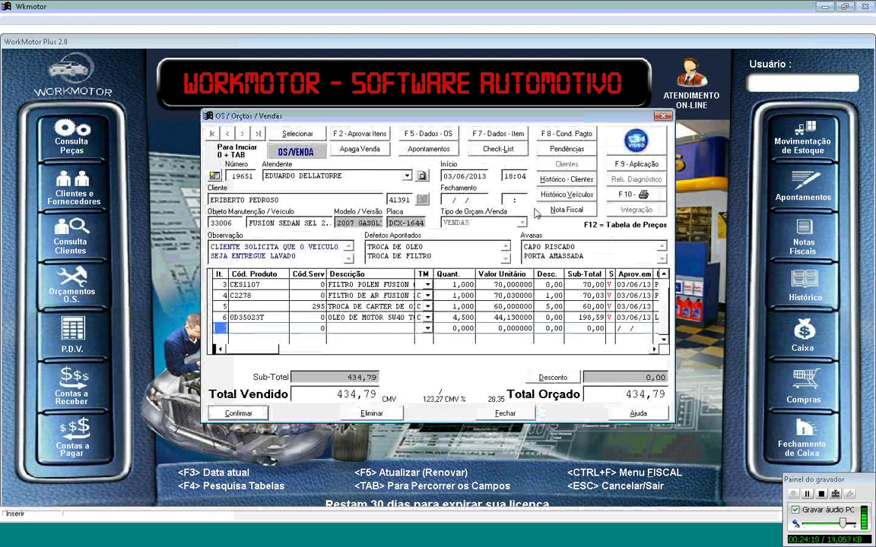
pyautogui.click(619, 194)
pyautogui.click(395, 225)
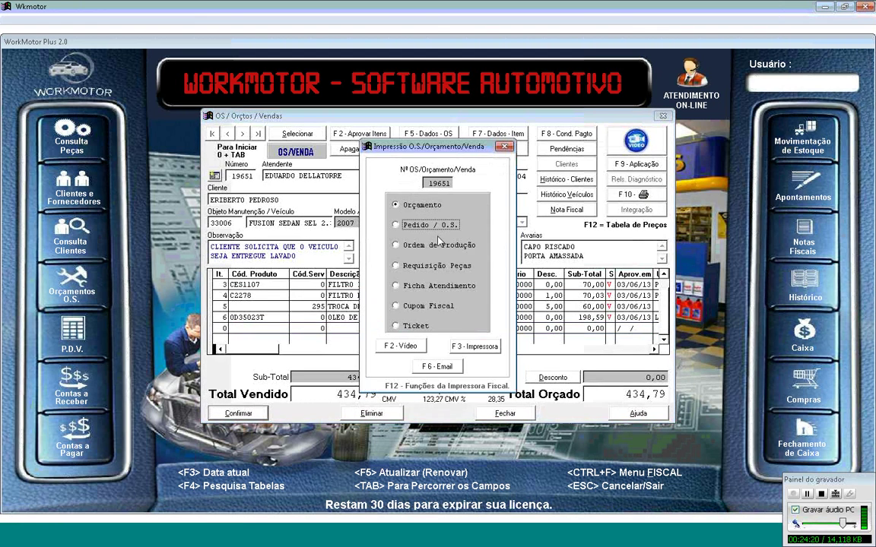
pyautogui.click(409, 346)
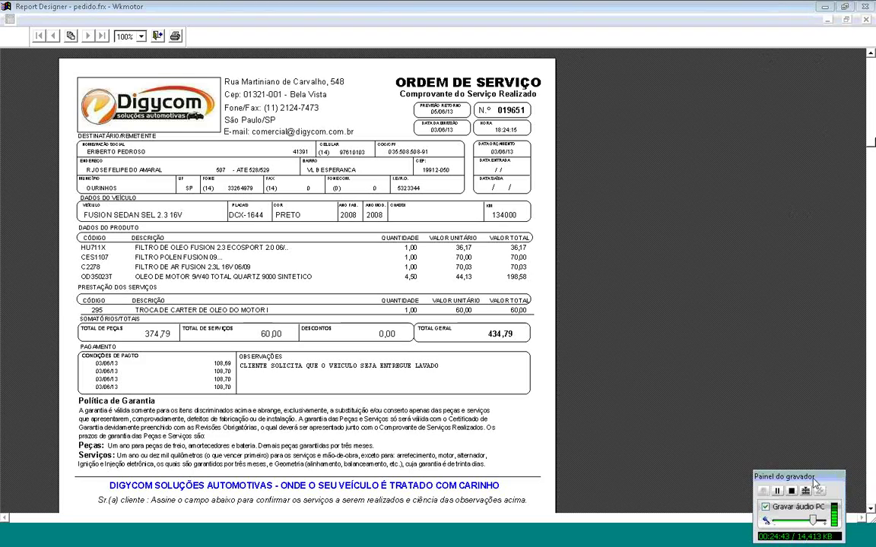
# Step: Scroll through the service-order preview to the signature lines, then close it
pyautogui.click(870, 507)
pyautogui.scroll(-3, 869, 506)
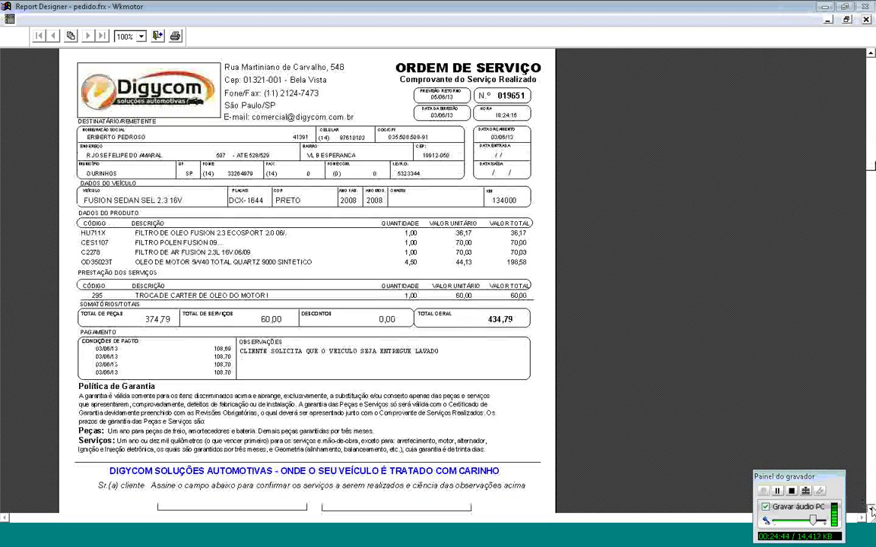
pyautogui.scroll(-2, 873, 269)
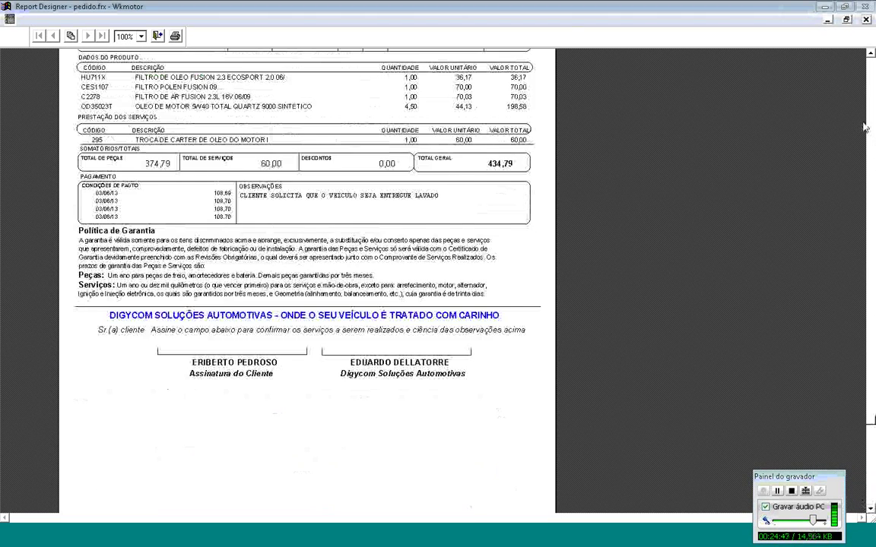
pyautogui.scroll(5, 781, 114)
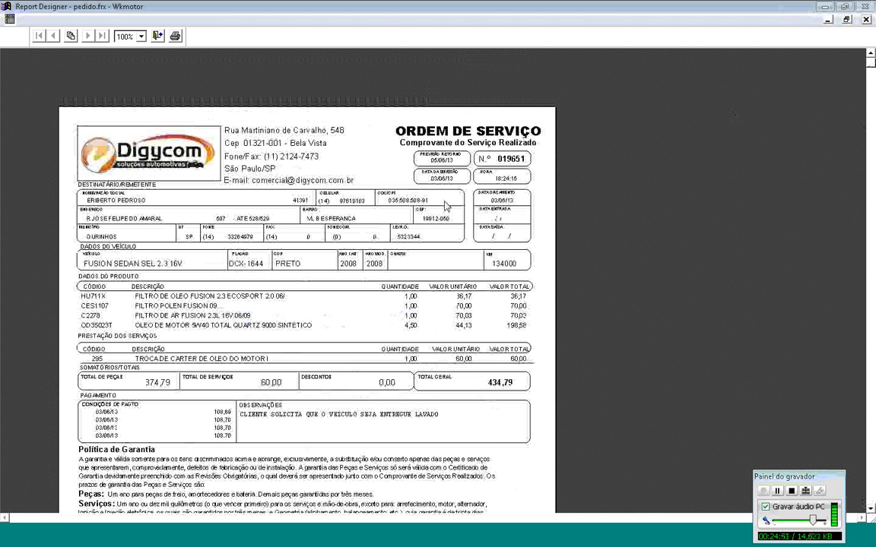
pyautogui.click(157, 36)
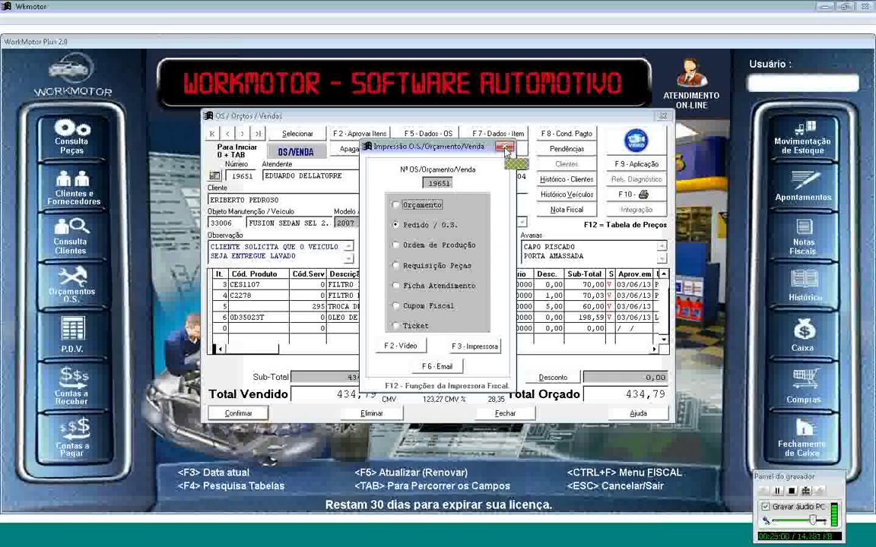
# Step: Close the order on CAR 3X CARTAO VISA terms, producing three 144,93 installments
pyautogui.click(506, 148)
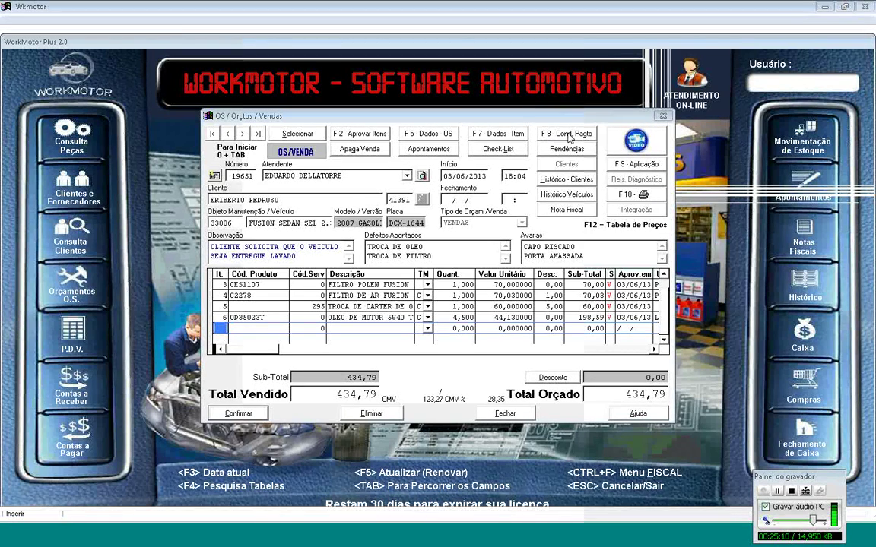
pyautogui.click(567, 135)
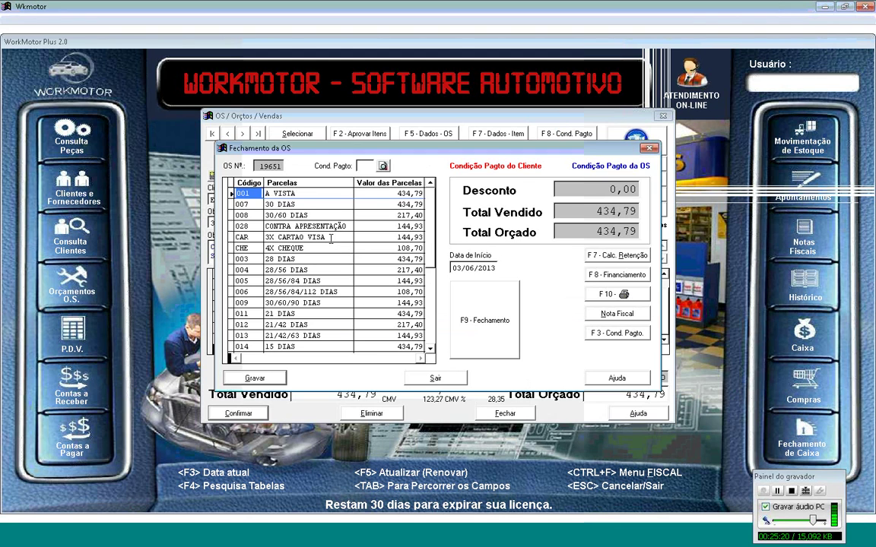
pyautogui.click(332, 238)
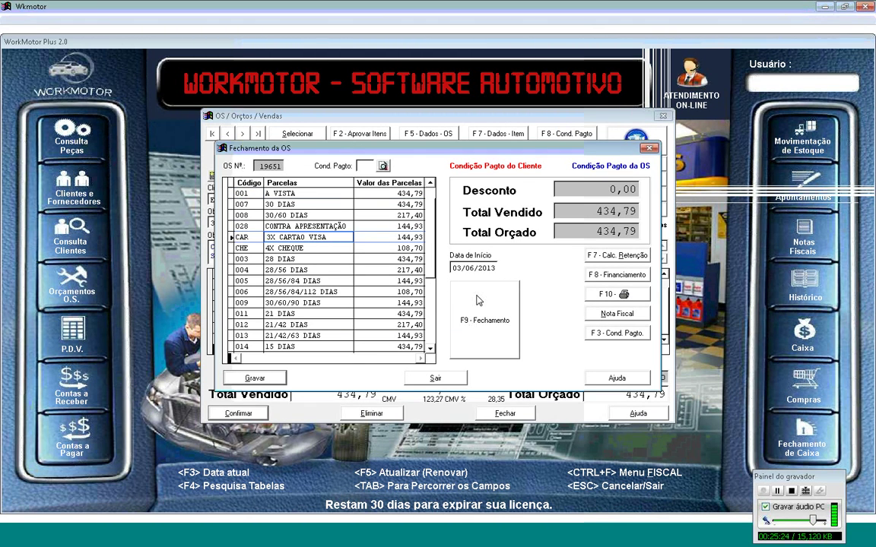
pyautogui.click(479, 301)
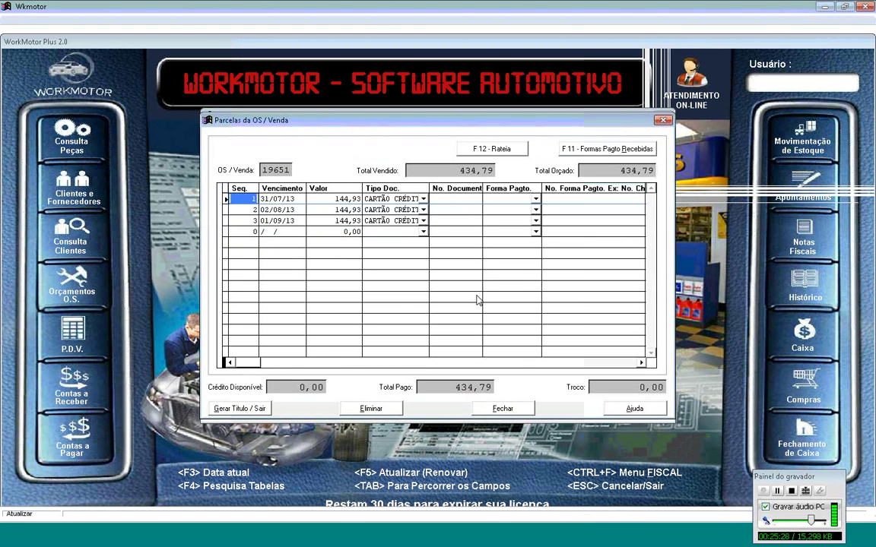
# Step: Give the first installment its document number, VISA payment type and card authorization number
pyautogui.press('Tab')
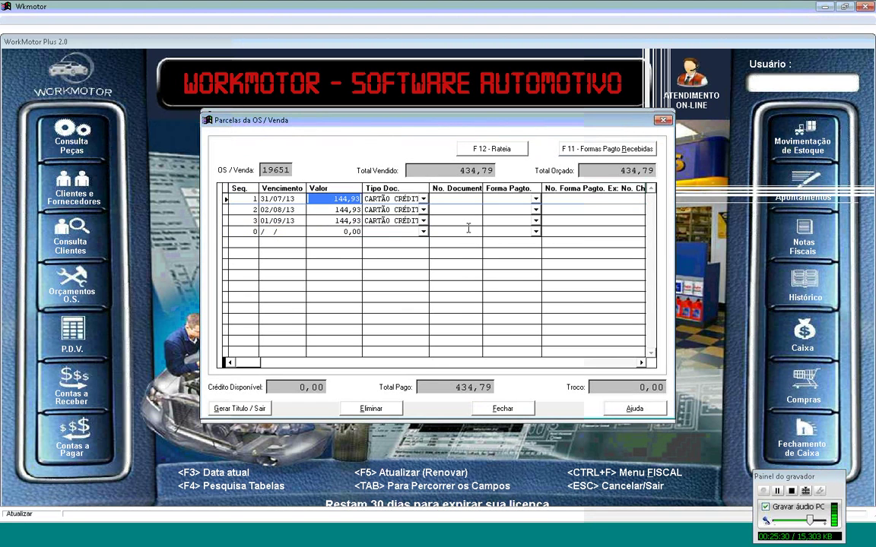
pyautogui.click(444, 199)
pyautogui.click(444, 198)
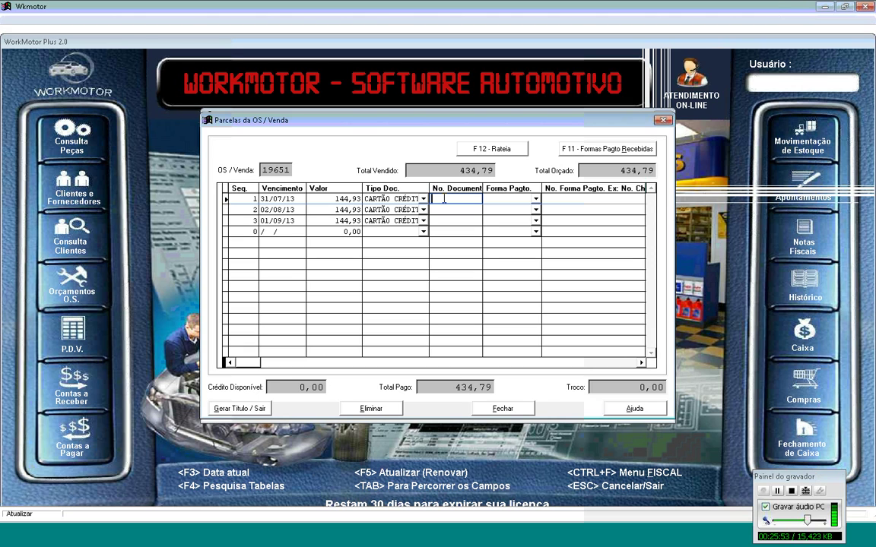
pyautogui.write('4488')
pyautogui.press('Tab')
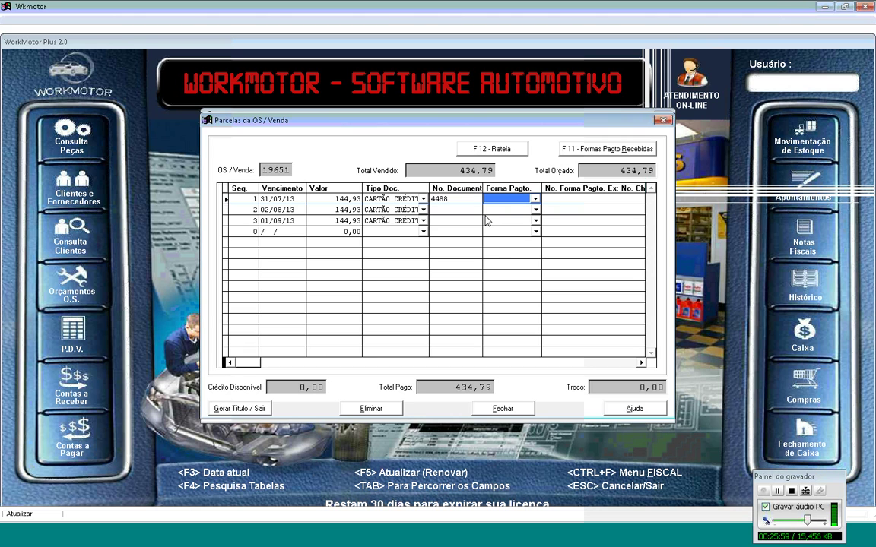
pyautogui.click(535, 200)
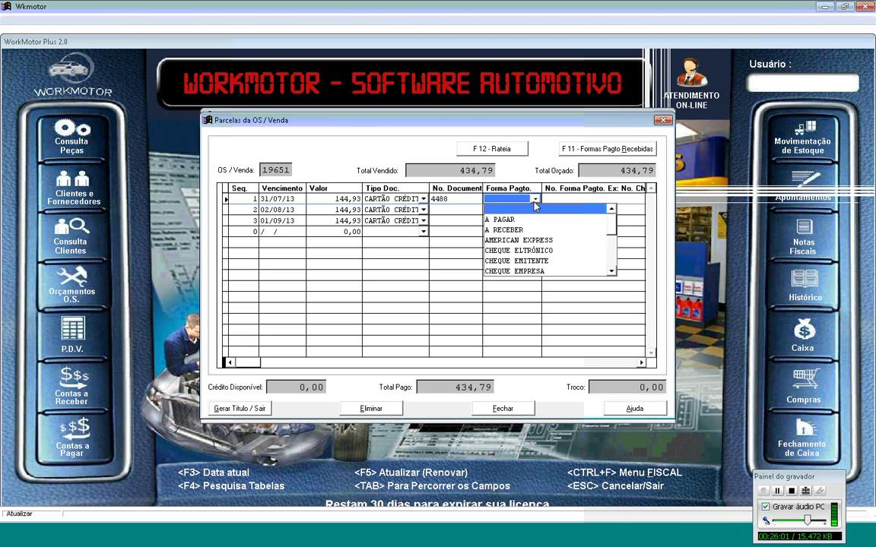
pyautogui.click(612, 272)
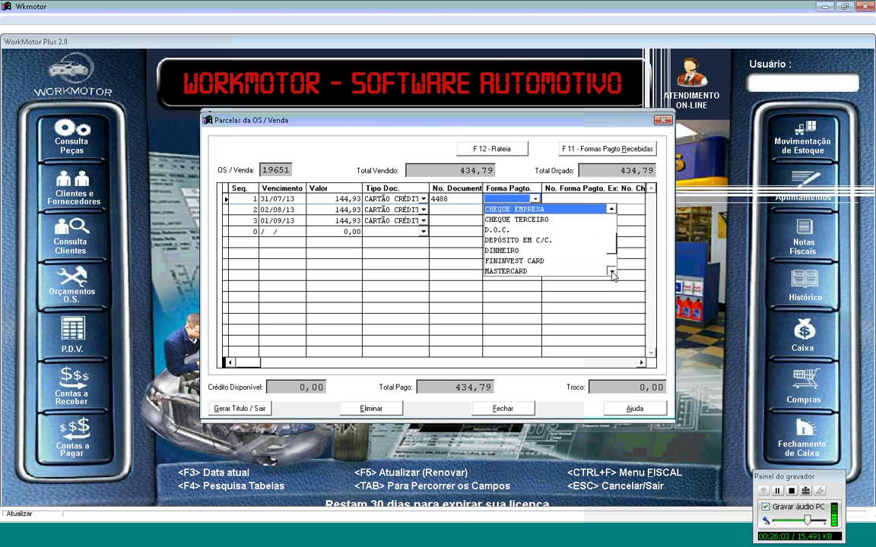
pyautogui.click(612, 272)
pyautogui.click(581, 271)
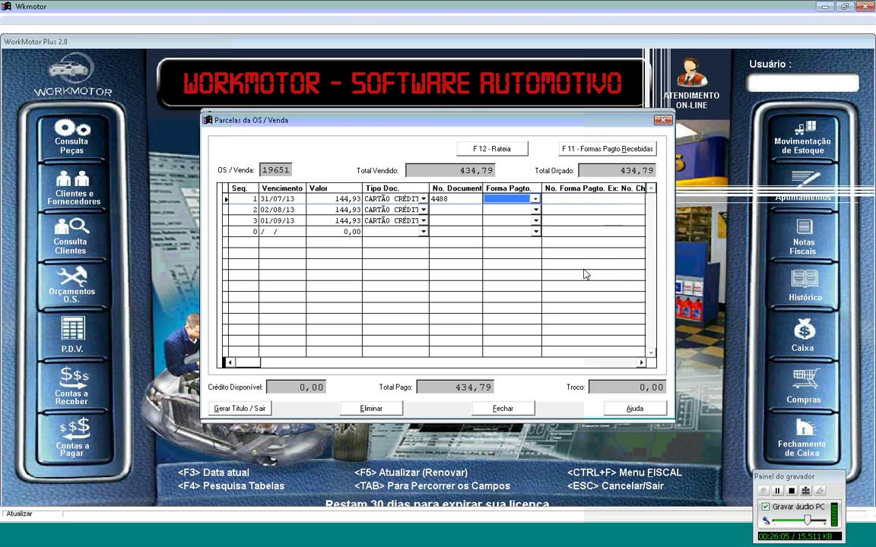
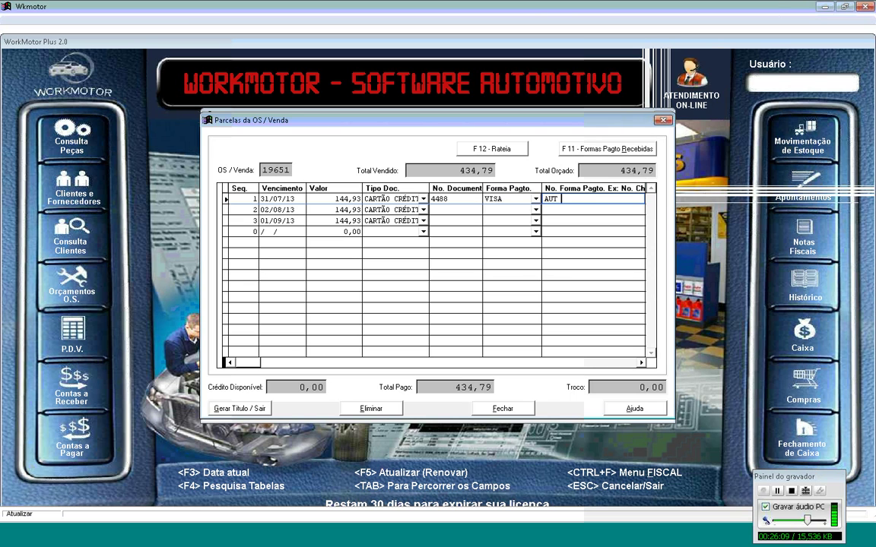
pyautogui.hotkey('shift', 'Left')
pyautogui.hotkey('shift', 'Left')
pyautogui.hotkey('shift', 'Left')
pyautogui.hotkey('shift', 'Left')
pyautogui.hotkey('shift', 'Left')
pyautogui.hotkey('shift', 'Left')
pyautogui.hotkey('shift', 'Left')
pyautogui.hotkey('shift', 'Left')
pyautogui.hotkey('shift', 'Left')
pyautogui.hotkey('ctrl', 'c')
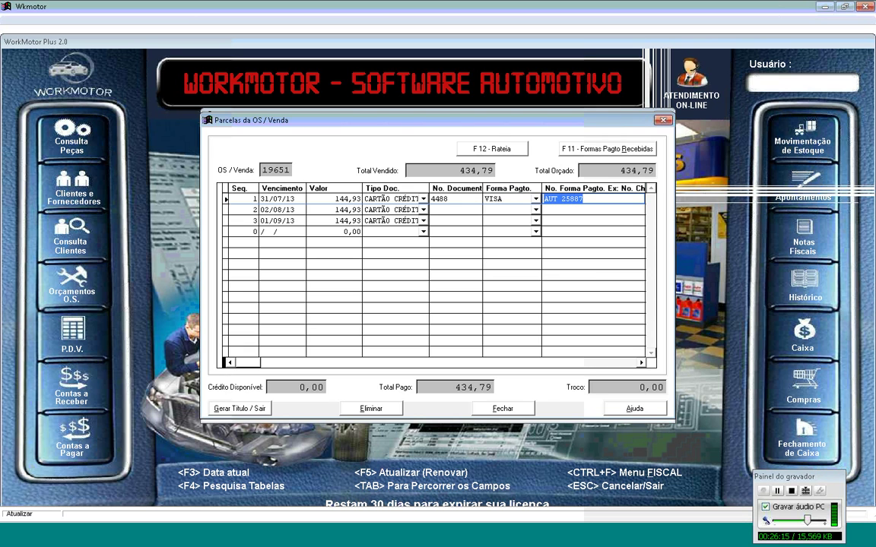
pyautogui.press('Tab')
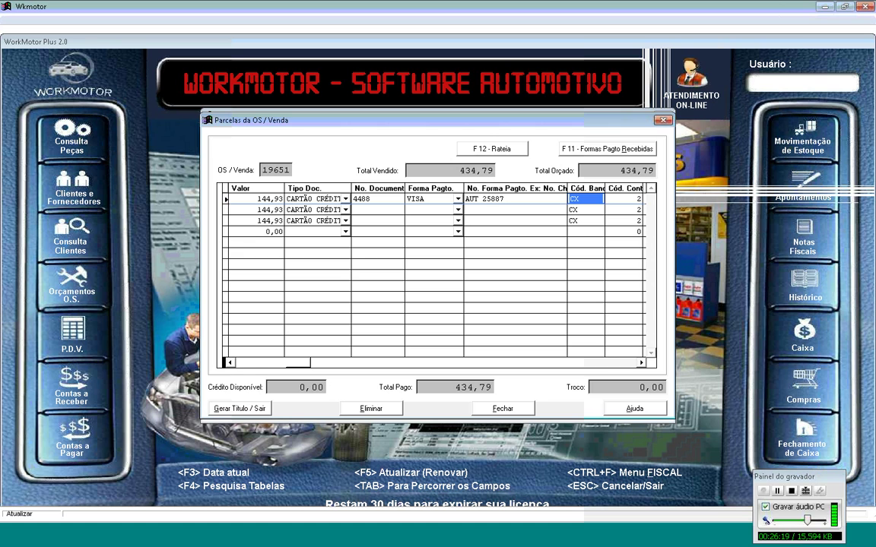
# Step: Fill the second installment with the same document number, VISA and the pasted authorization number
pyautogui.click(243, 198)
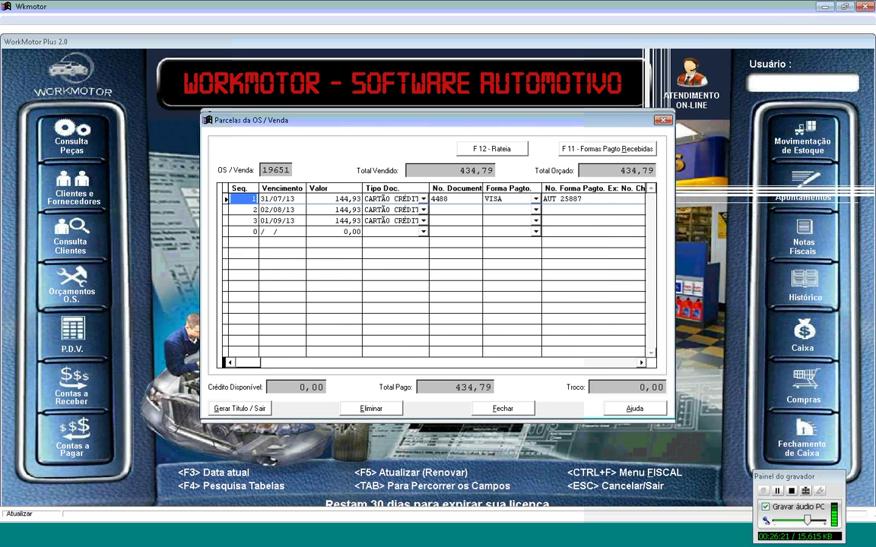
pyautogui.press('Down')
pyautogui.click(455, 209)
pyautogui.write('448')
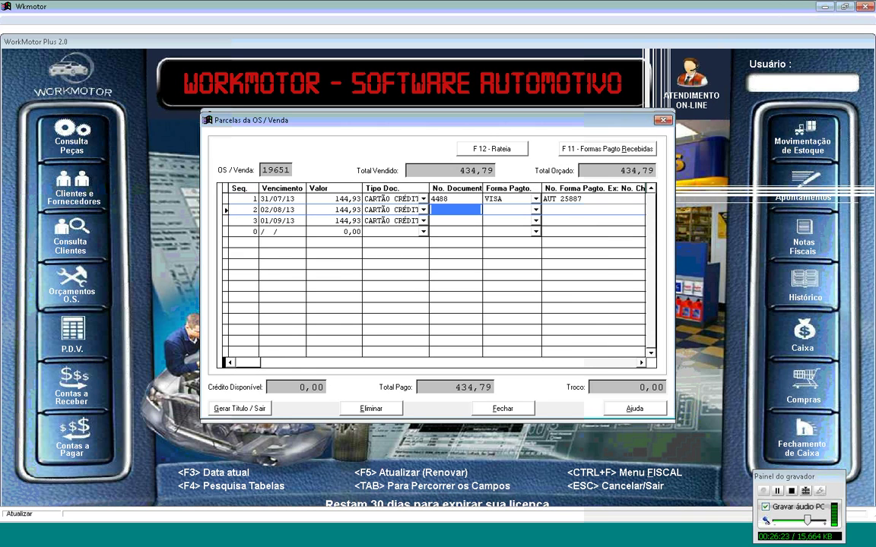
pyautogui.write('8')
pyautogui.press('Tab')
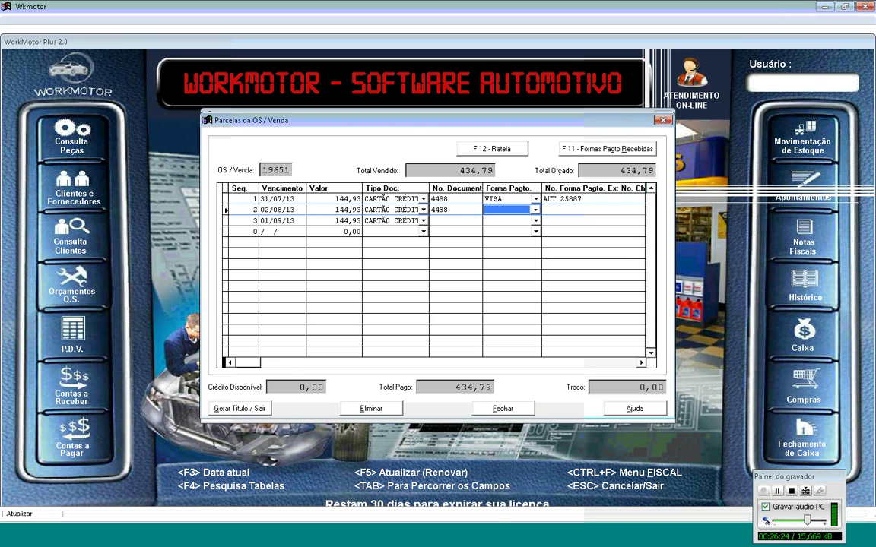
pyautogui.write('VISA')
pyautogui.press('Tab')
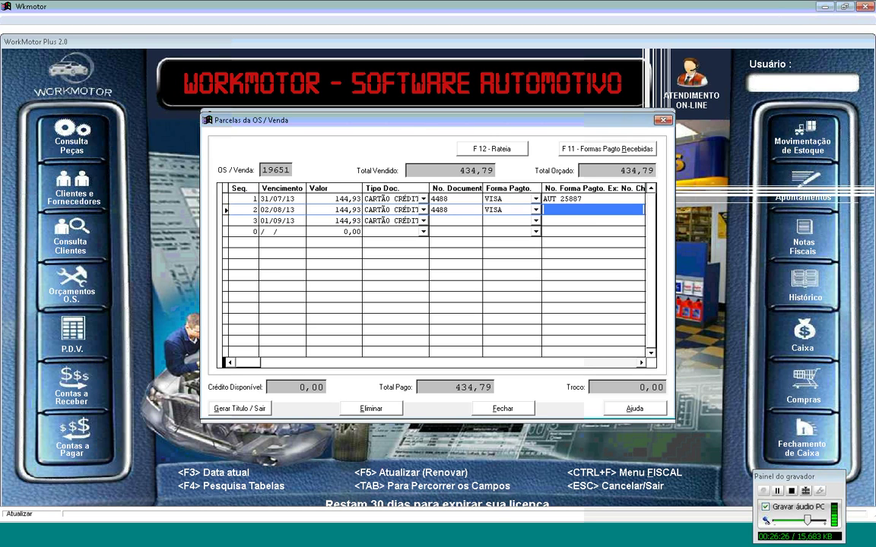
pyautogui.hotkey('ctrl', 'v')
pyautogui.press('Tab')
pyautogui.press('Tab')
pyautogui.press('Tab')
pyautogui.press('Tab')
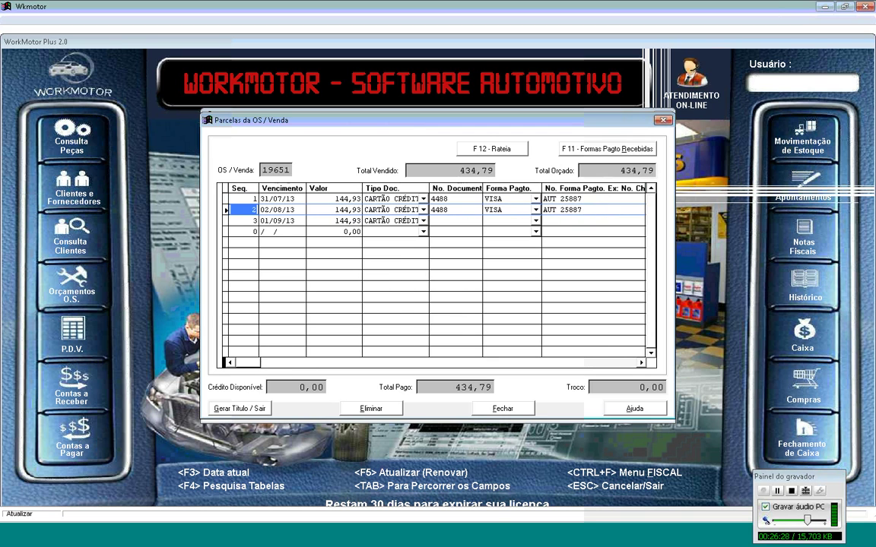
# Step: Fill the third installment with the same document number, VISA and authorization number
pyautogui.press('Tab')
pyautogui.press('Tab')
pyautogui.write('4488')
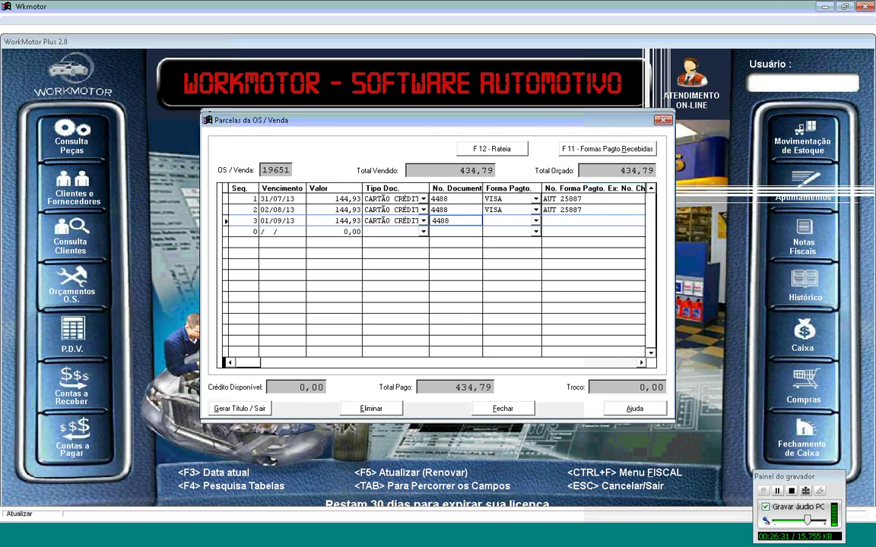
pyautogui.press('Tab')
pyautogui.write('VISA')
pyautogui.press('Tab')
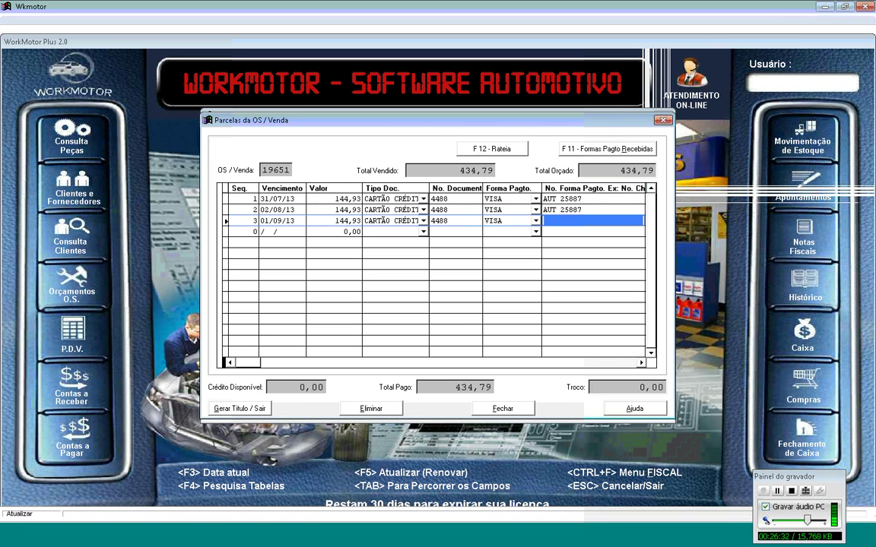
pyautogui.press('Tab')
pyautogui.press('Tab')
pyautogui.press('Tab')
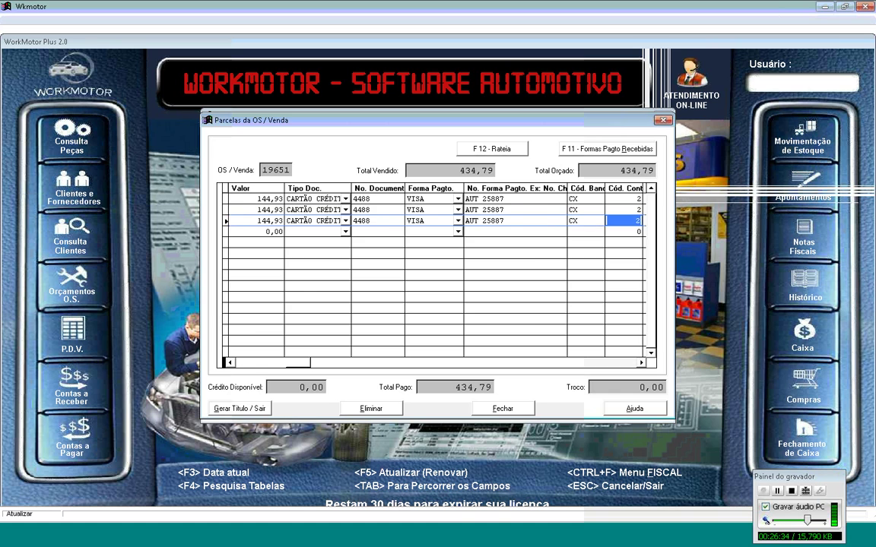
pyautogui.press('Tab')
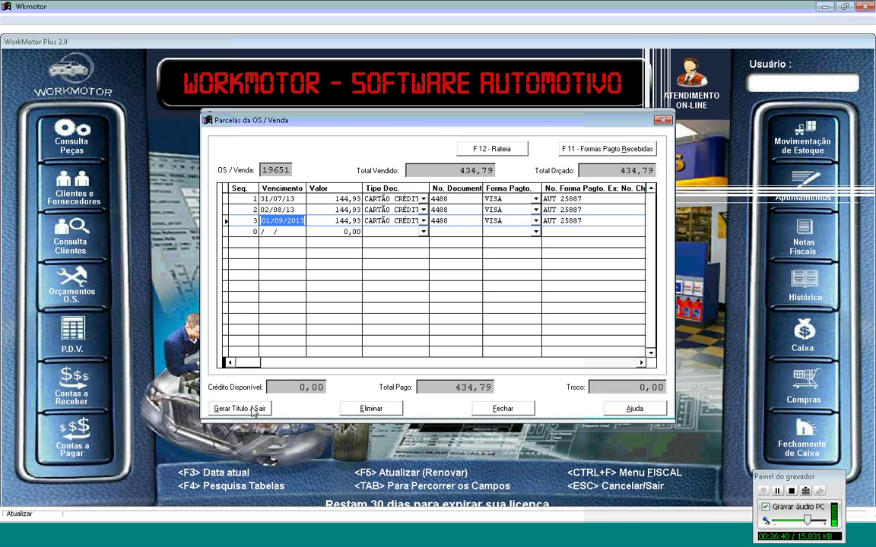
pyautogui.hotkey('shift', 'Tab')
# Step: Generate the receivable titles, acknowledge the confirmation, and decline printing the receipt
pyautogui.click(253, 409)
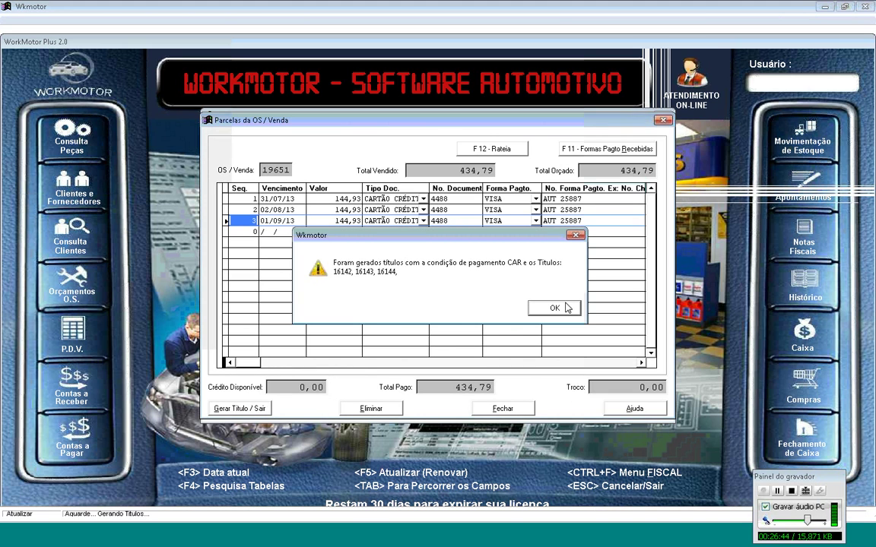
pyautogui.click(564, 308)
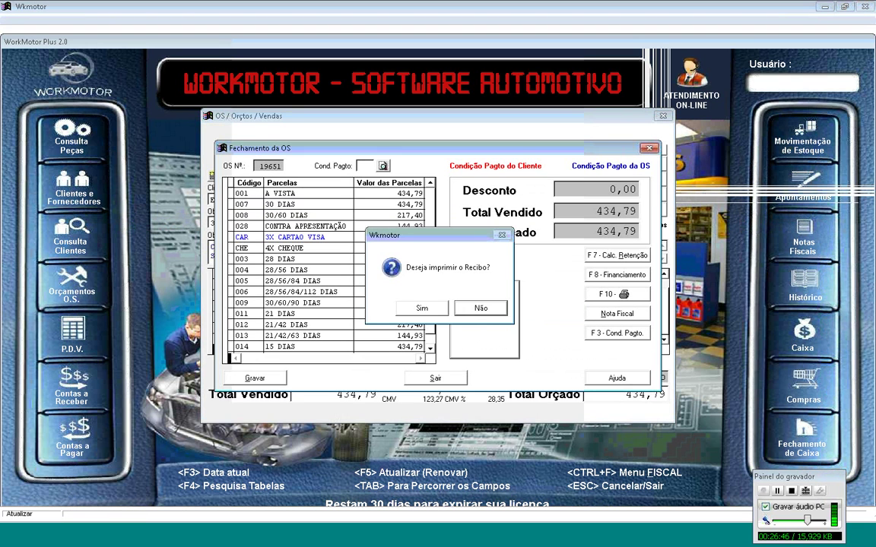
pyautogui.click(481, 311)
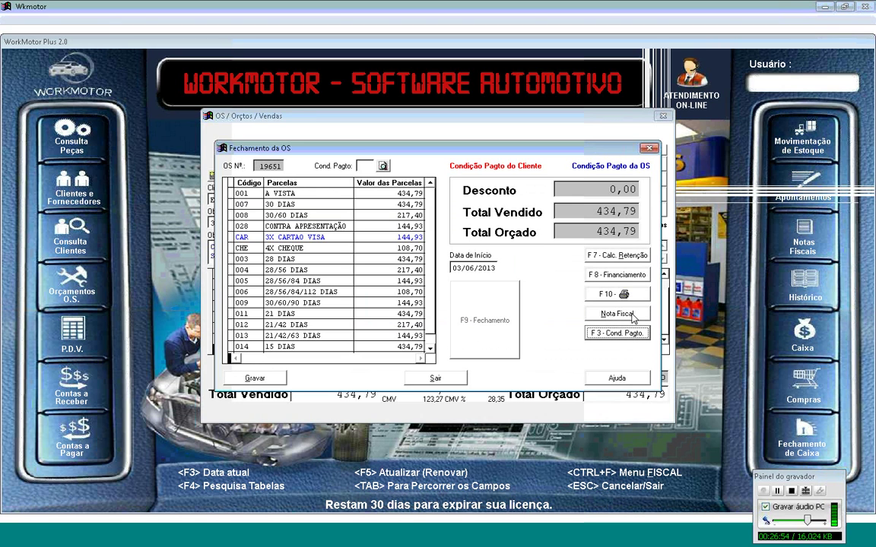
# Step: Issue and save service invoice 3359, series RPA, for the oil-pan service (code 295) at 60,00
pyautogui.click(617, 314)
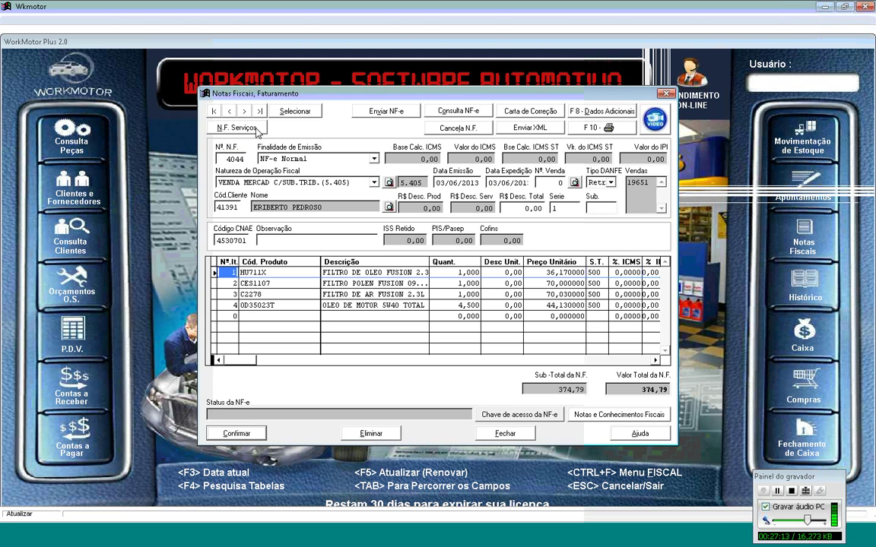
pyautogui.click(218, 132)
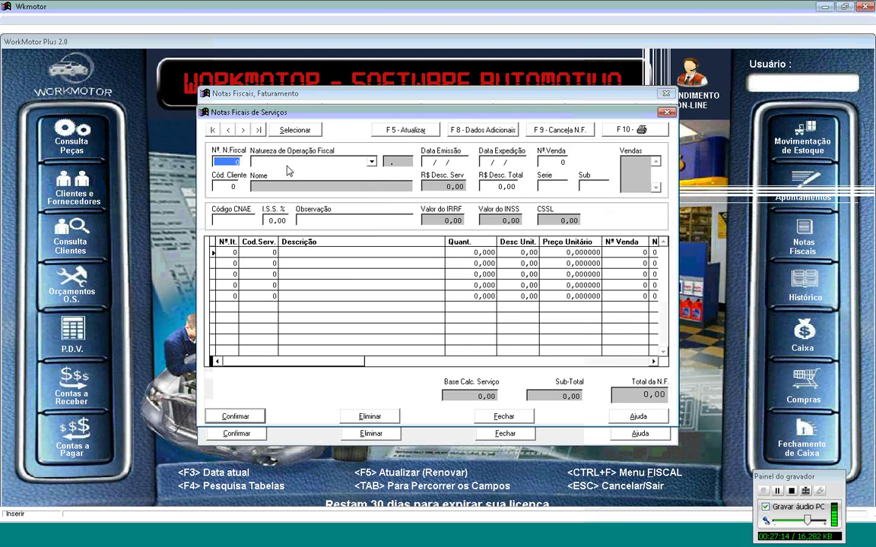
pyautogui.press('Return')
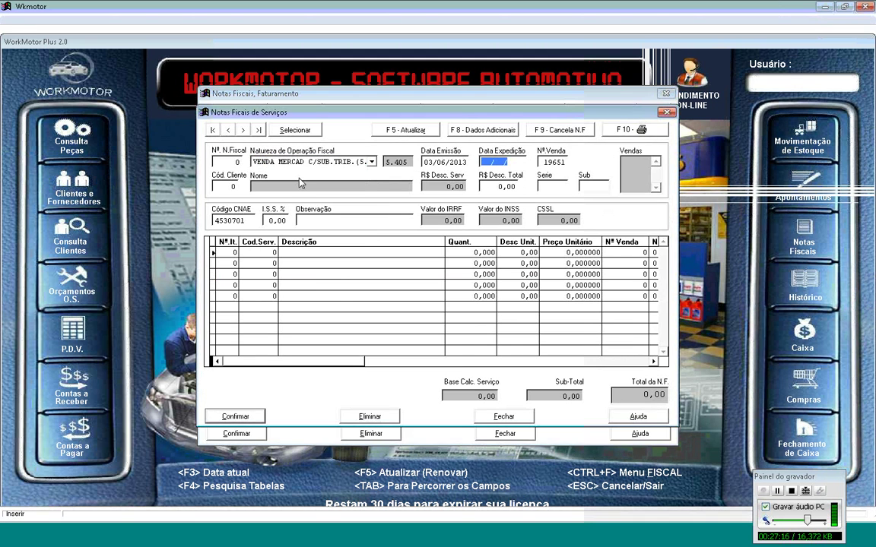
pyautogui.press('Return')
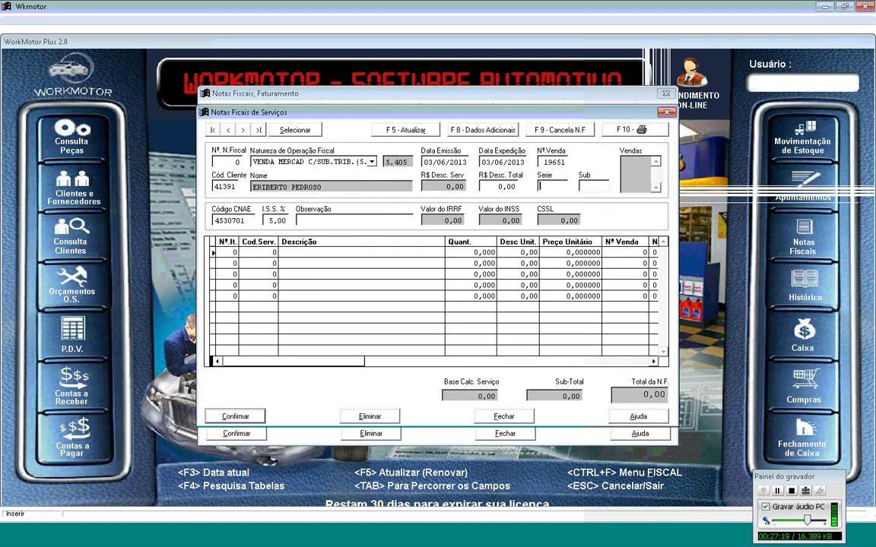
pyautogui.write('RPA')
pyautogui.press('Return')
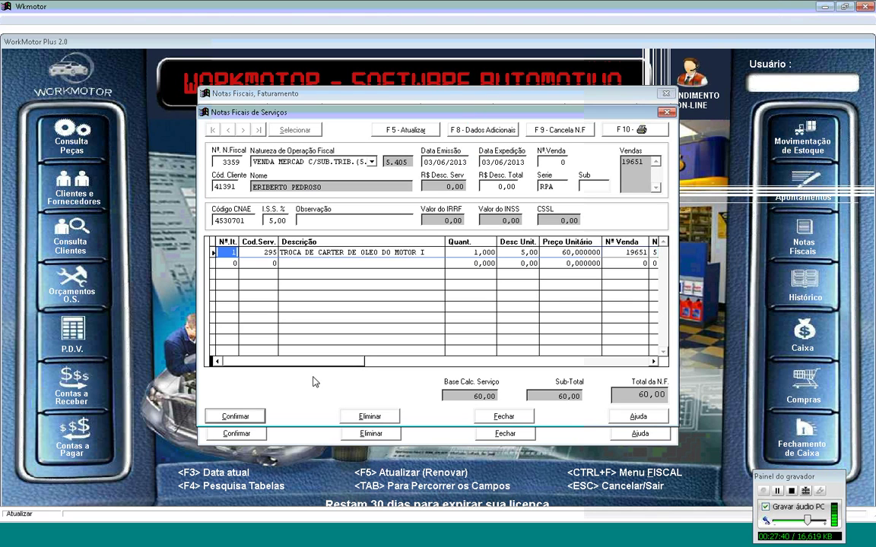
pyautogui.click(248, 416)
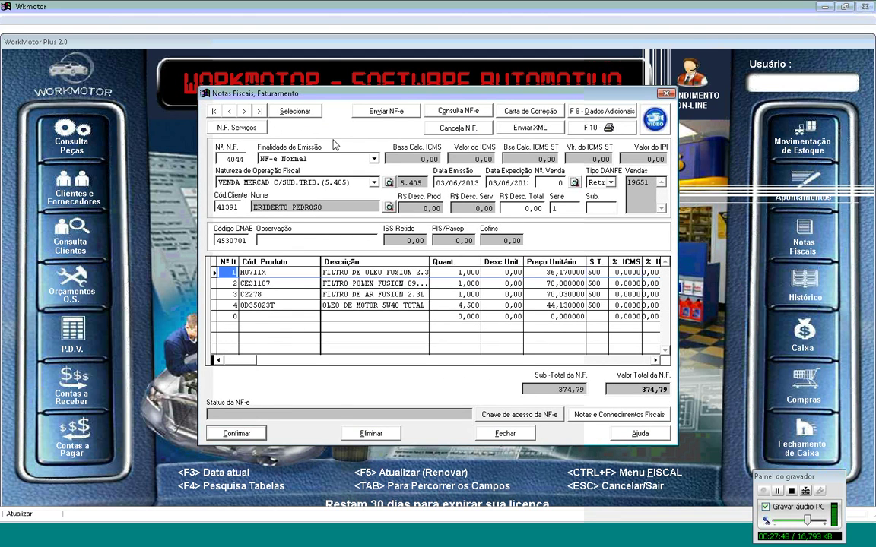
# Step: Step back to NF-e 4043, preview and close its DANFE, then close the invoicing window
pyautogui.click(229, 111)
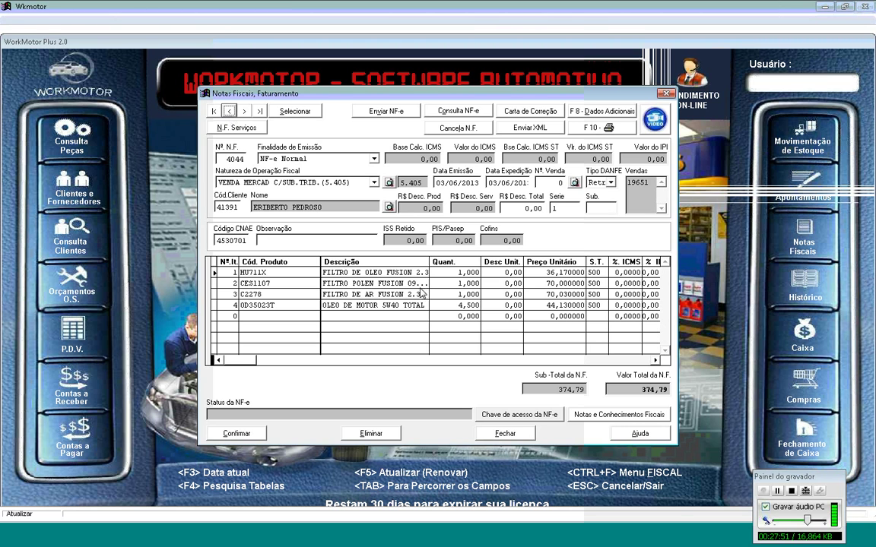
pyautogui.press('F10')
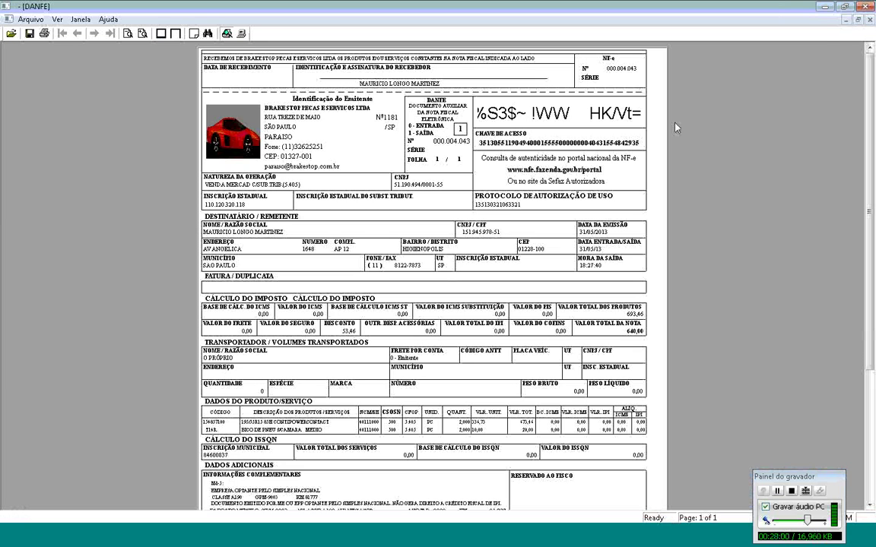
pyautogui.click(870, 22)
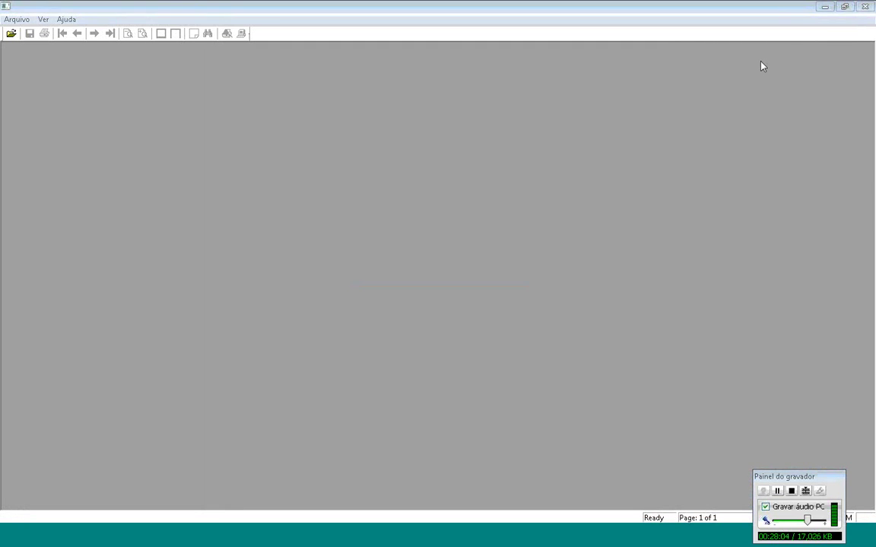
pyautogui.click(17, 19)
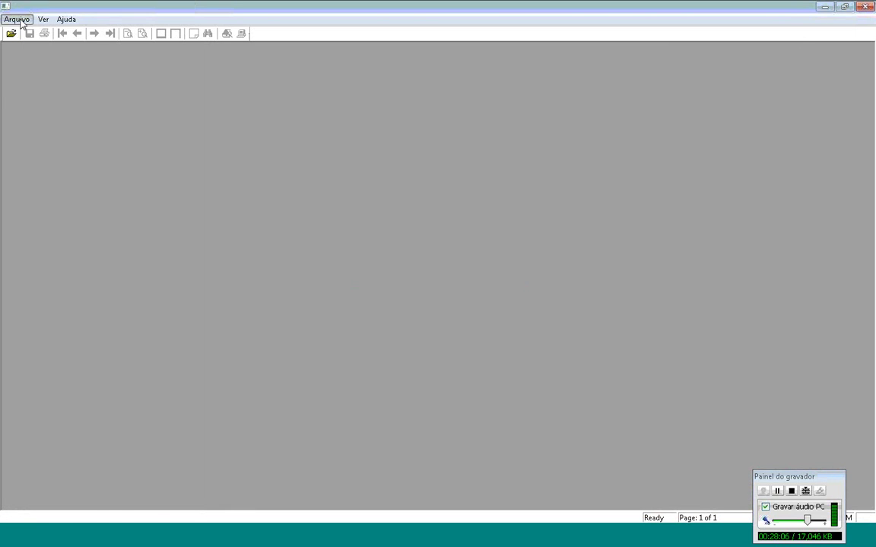
pyautogui.click(36, 73)
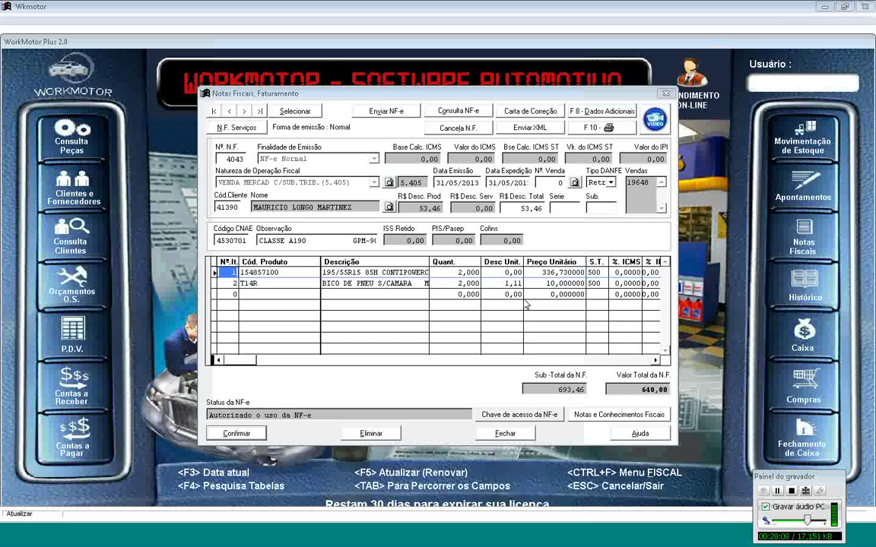
pyautogui.click(484, 437)
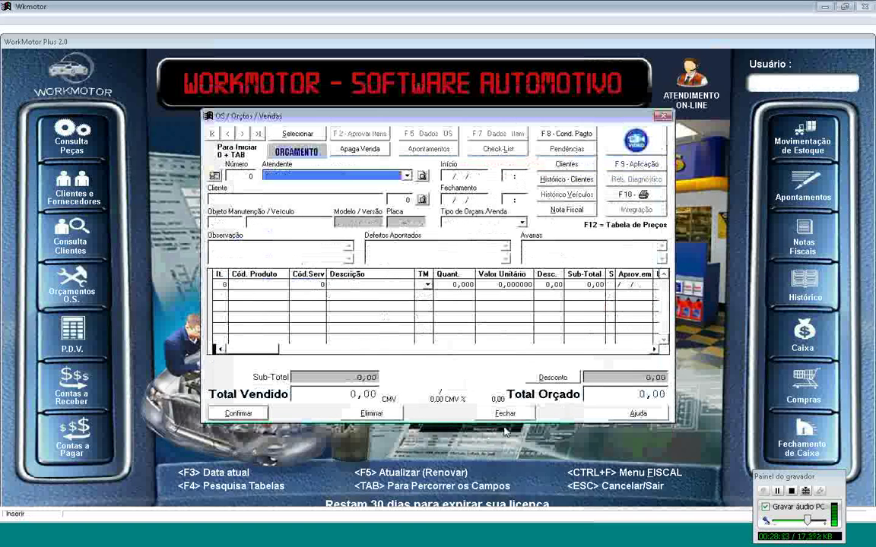
# Step: Load closed order 19651, dismiss the denied password access, and choose the Pedido / O.S. printout
pyautogui.click(259, 133)
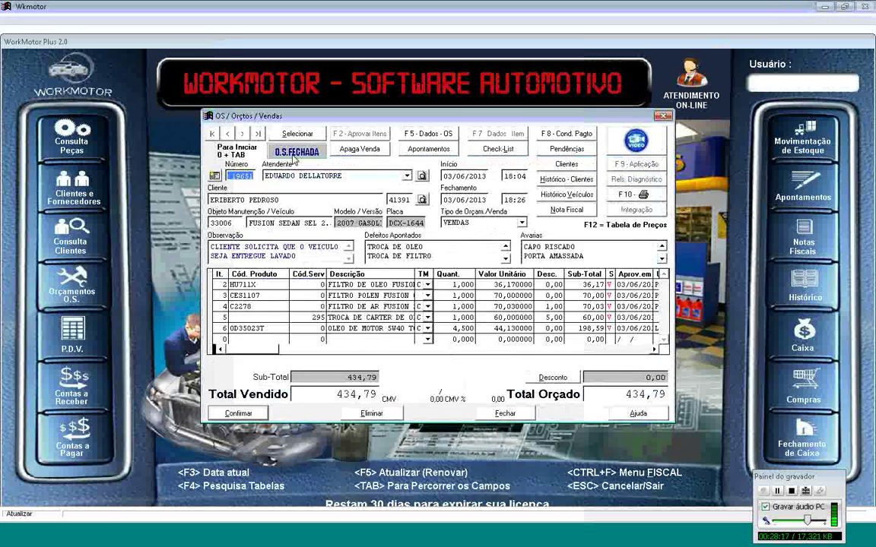
pyautogui.click(607, 195)
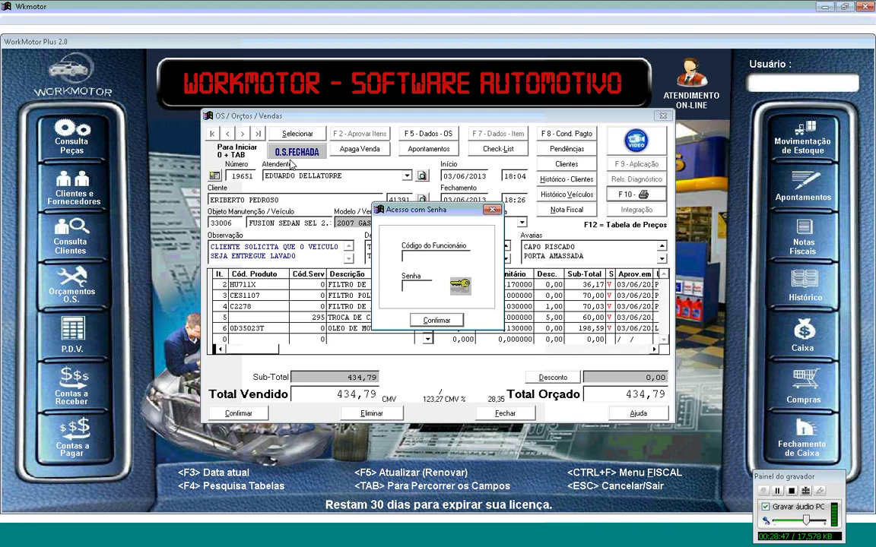
pyautogui.press('Escape')
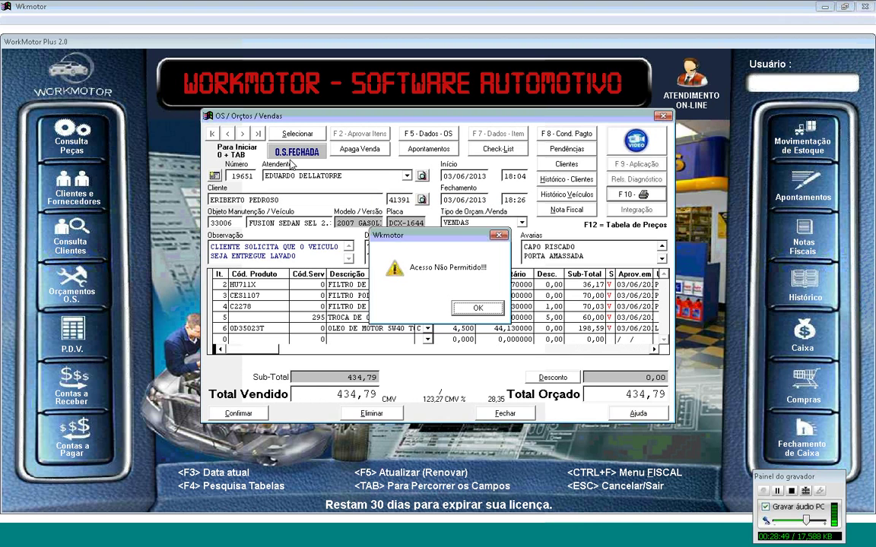
pyautogui.press('Return')
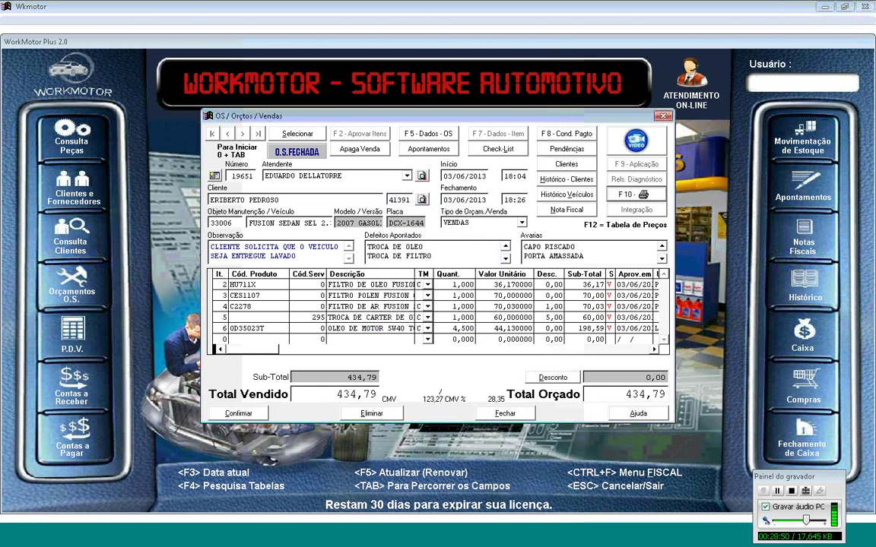
pyautogui.click(396, 226)
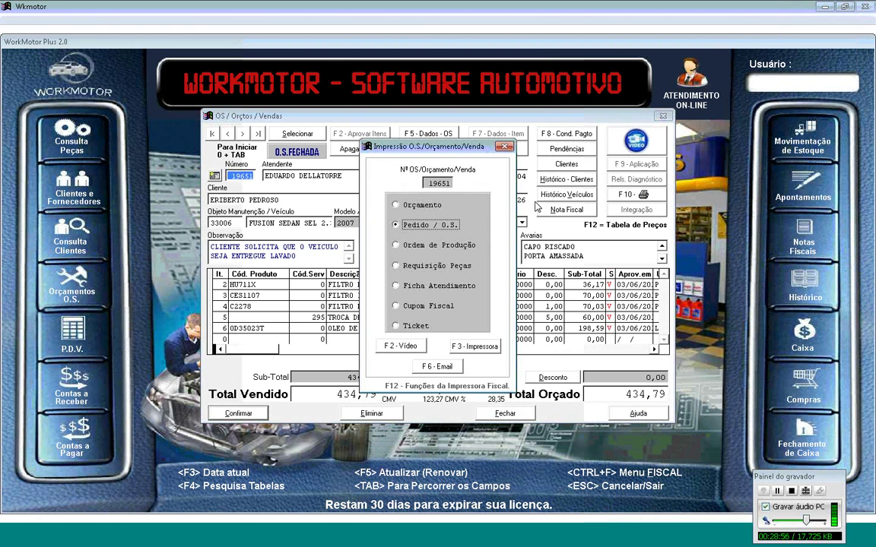
# Step: Preview order 19651's service-order printout with three VISA installments, then close the print options
pyautogui.click(403, 346)
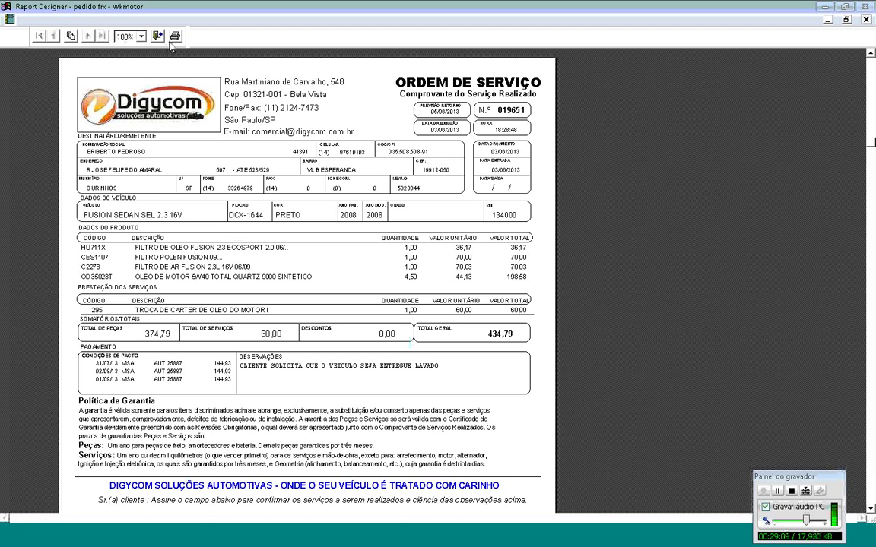
pyautogui.click(158, 38)
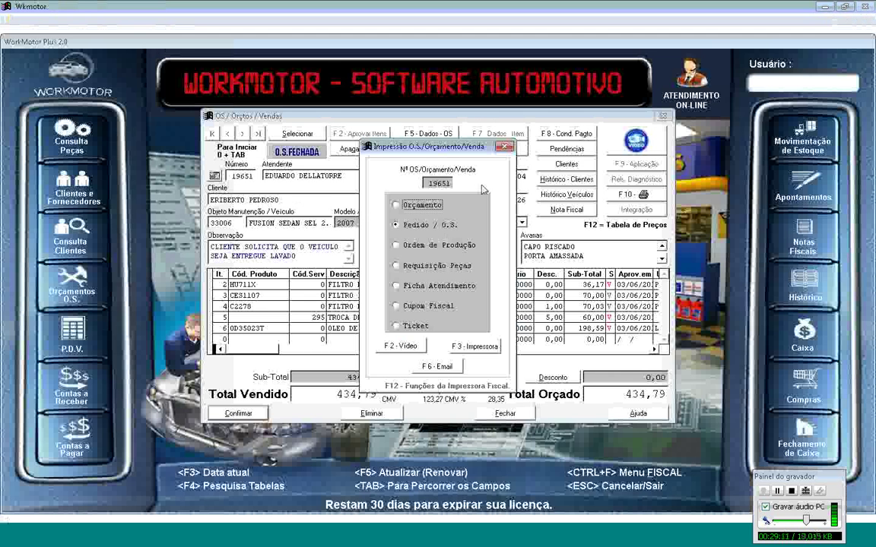
pyautogui.click(504, 146)
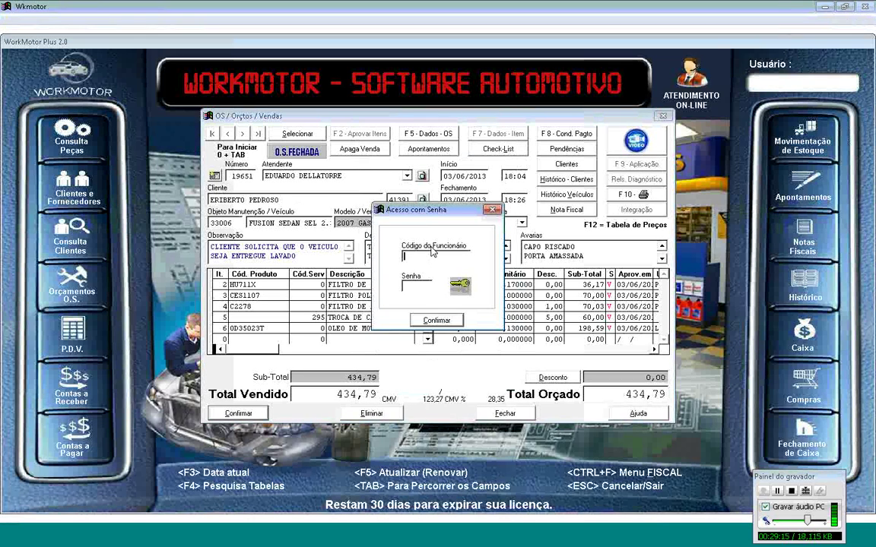
# Step: Write a 03/06/2013 client-history note: 'CLIENTE RECLAMOU QUE APOS A TROCA DE OLEO O VEICULO APRESENTOU VAZAMENTO DE OLEO.'
pyautogui.press('Escape')
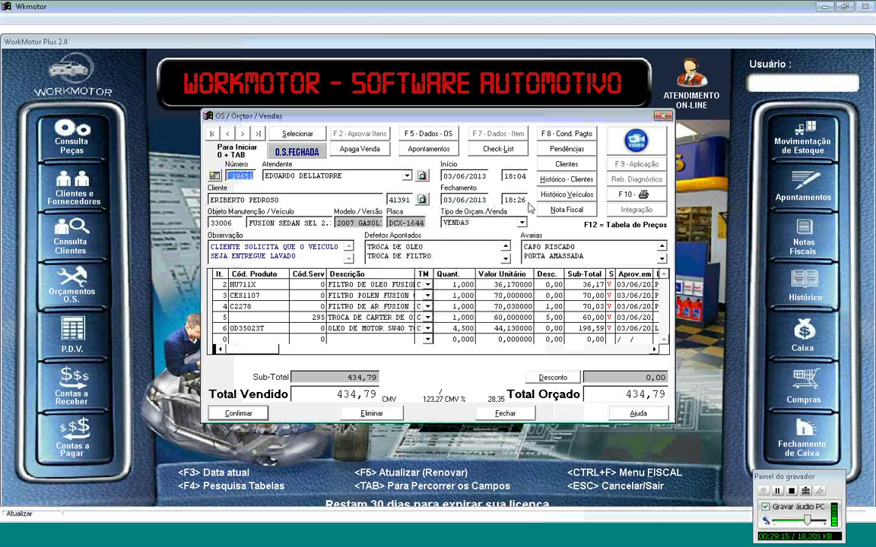
pyautogui.click(590, 181)
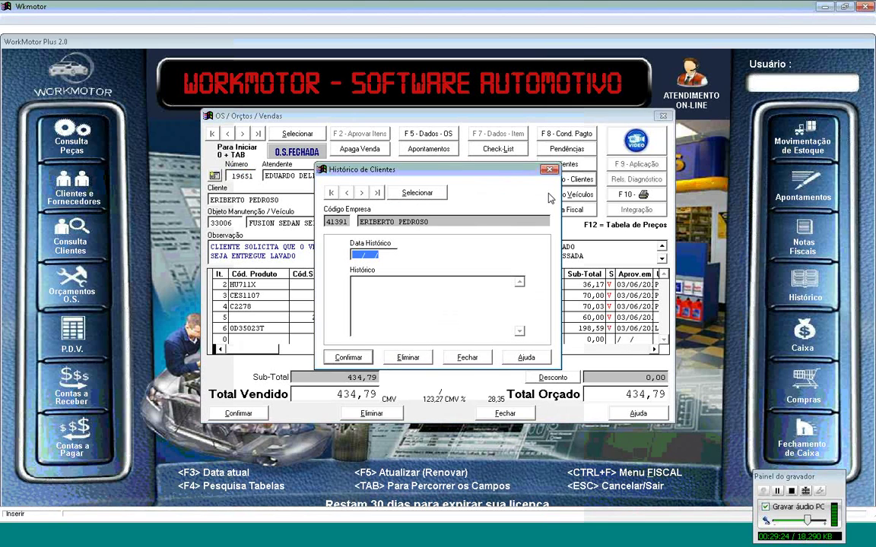
pyautogui.press('F3')
pyautogui.press('Tab')
pyautogui.write('R')
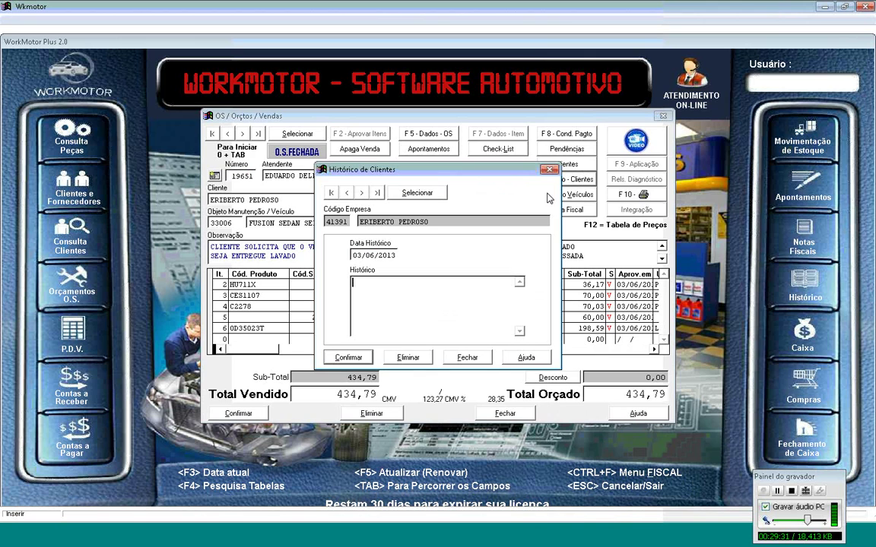
pyautogui.write('ECLA')
pyautogui.press('BackSpace')
pyautogui.press('BackSpace')
pyautogui.press('BackSpace')
pyautogui.press('BackSpace')
pyautogui.press('BackSpace')
pyautogui.write('CLIENTE RECLAMO')
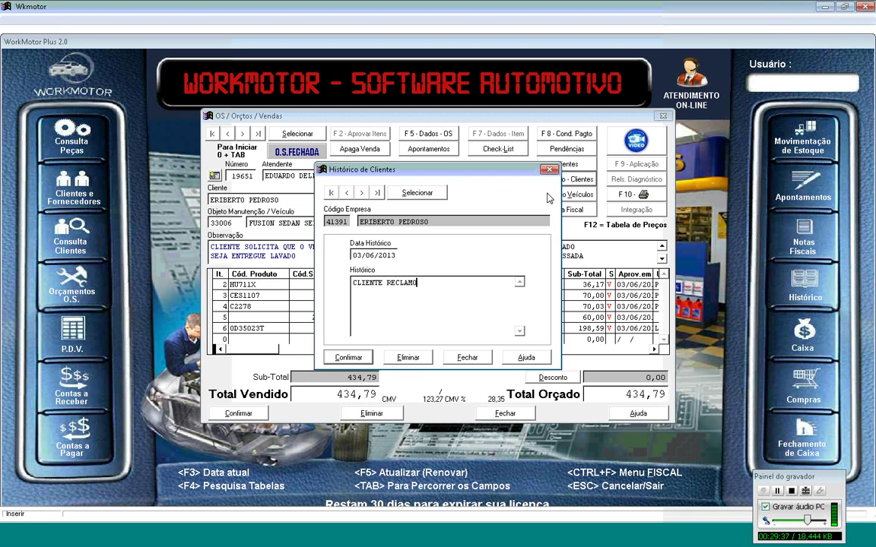
pyautogui.write('U QUE AP[O')
pyautogui.press('BackSpace')
pyautogui.press('BackSpace')
pyautogui.write('OS A TROCA DFE')
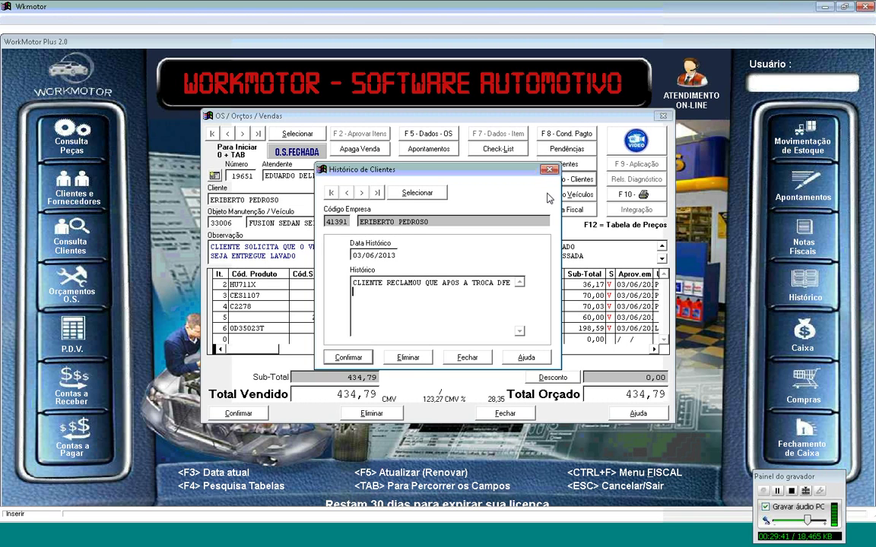
pyautogui.press('BackSpace')
pyautogui.press('BackSpace')
pyautogui.press('BackSpace')
pyautogui.write('E OLE')
pyautogui.write('O O V')
pyautogui.write('EICULO APRESEN')
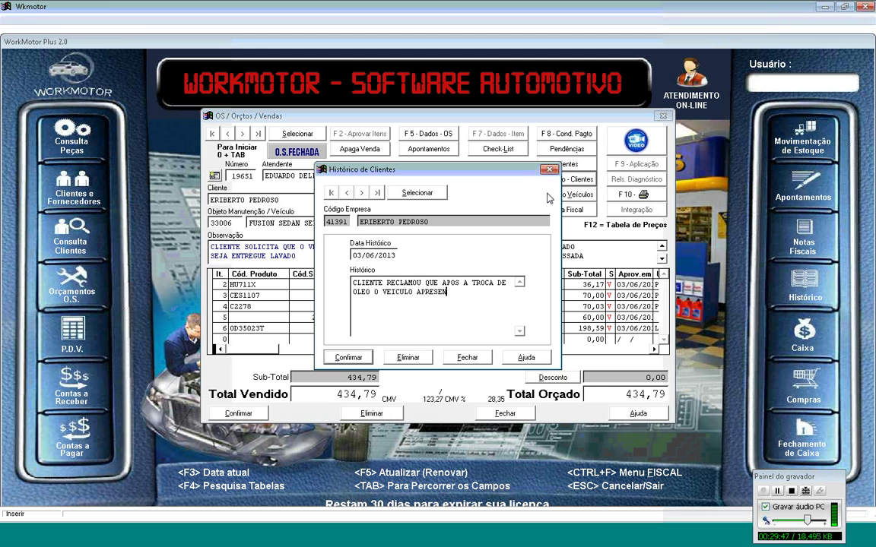
pyautogui.write('TOU VAZAMENTO DE ')
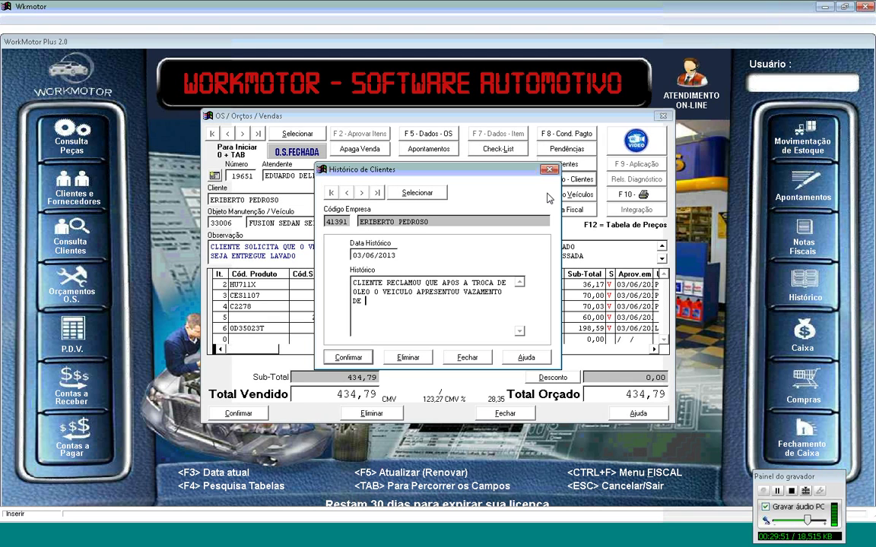
pyautogui.write('OLEO.')
# Step: Save the history note, verify it in the saved entries list, and close the history window
pyautogui.click(362, 359)
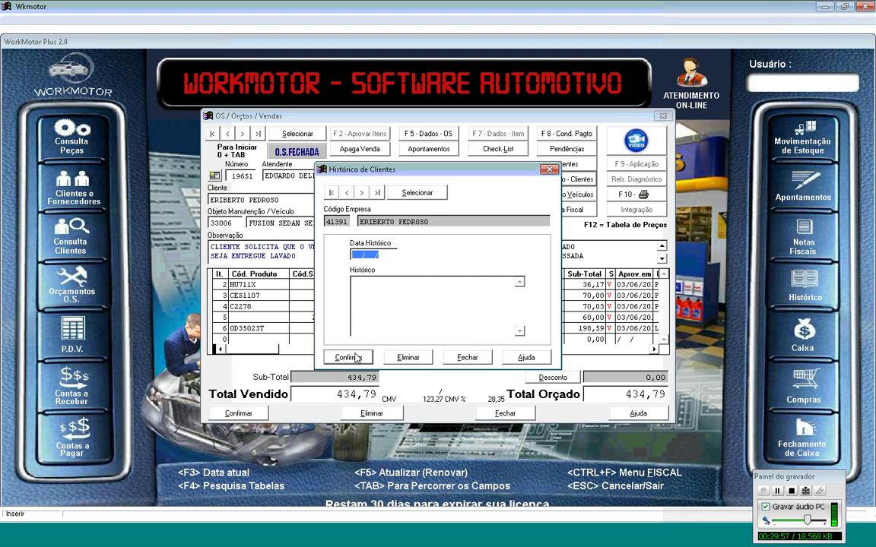
pyautogui.click(411, 192)
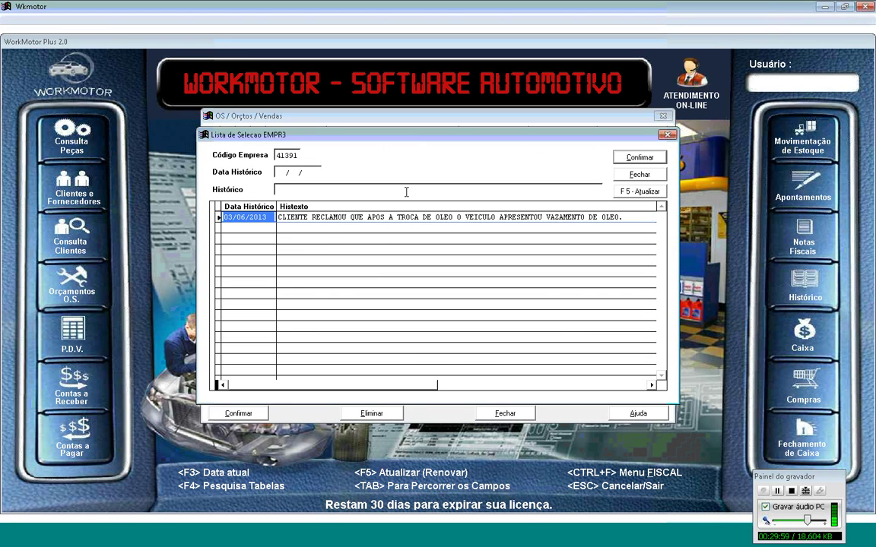
pyautogui.click(630, 175)
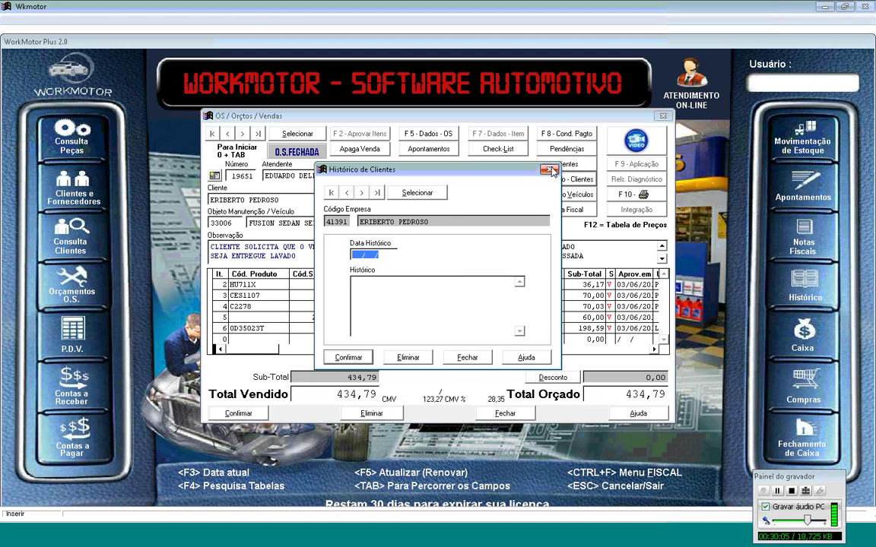
pyautogui.click(549, 165)
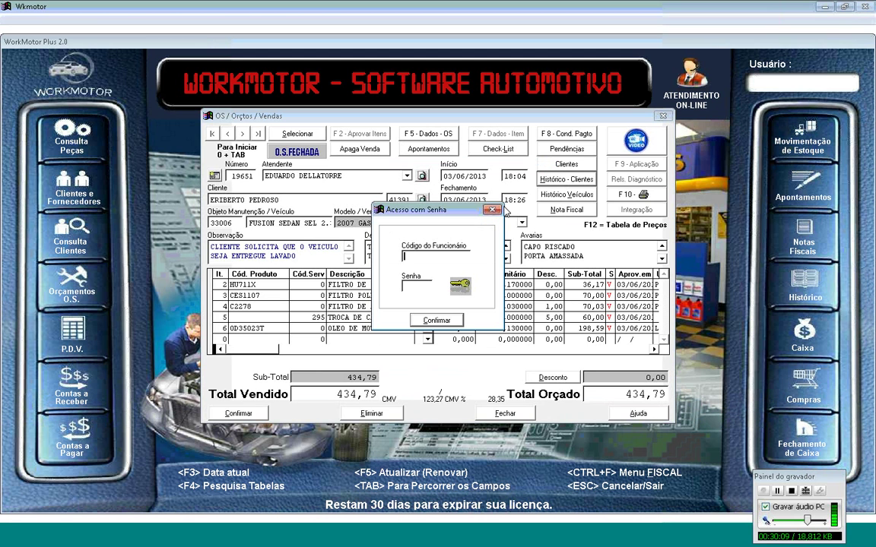
# Step: Dismiss the access-denied message, close order 19651, and open the Relatórios > Vendas / OS reports
pyautogui.press('Return')
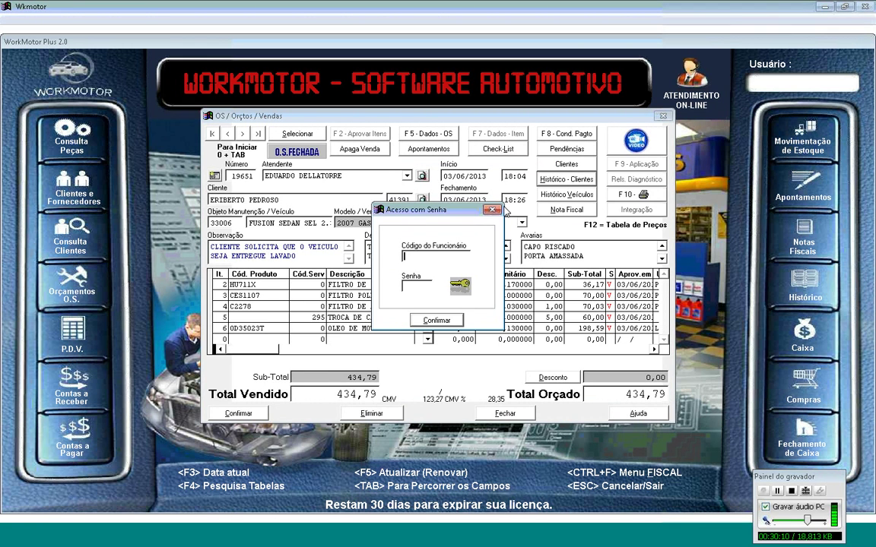
pyautogui.press('Escape')
pyautogui.click(261, 19)
pyautogui.moveTo(278, 42)
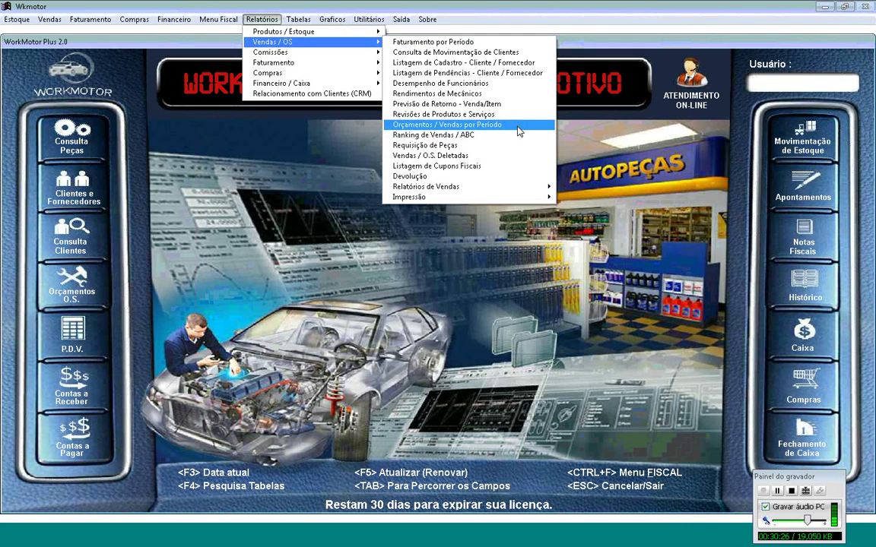
# Step: Generate the Vendas por Período report for 03/06/13 by closing date, showing one 434,79 sale
pyautogui.click(519, 131)
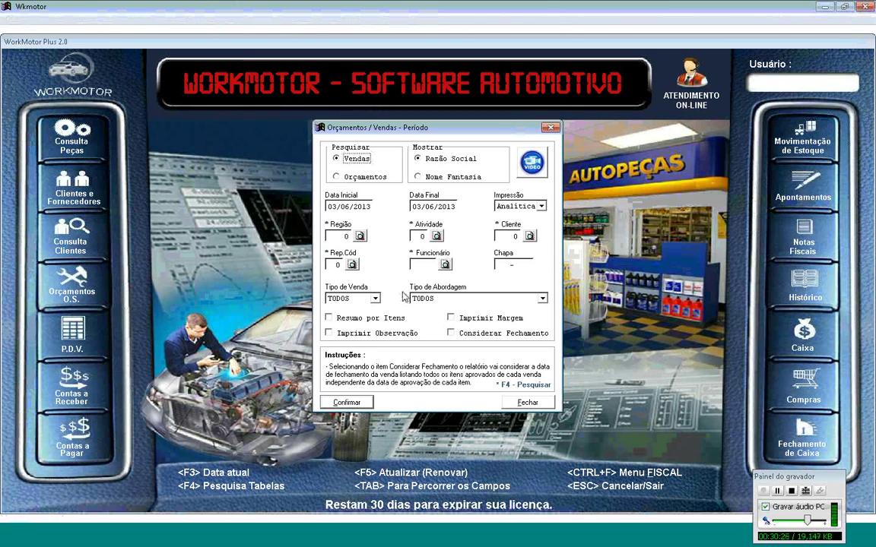
pyautogui.click(451, 333)
pyautogui.press('F4')
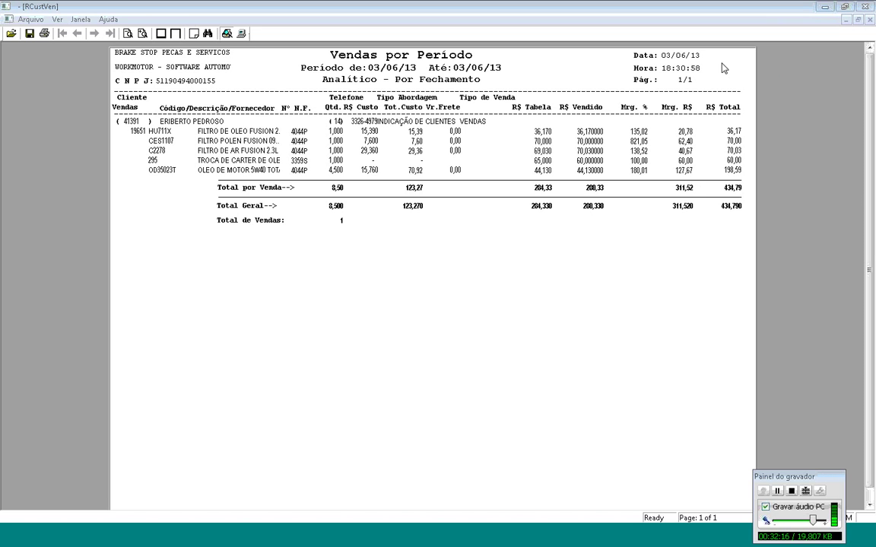
# Step: Close the Vendas por Período report preview and its period settings dialog
pyautogui.click(862, 9)
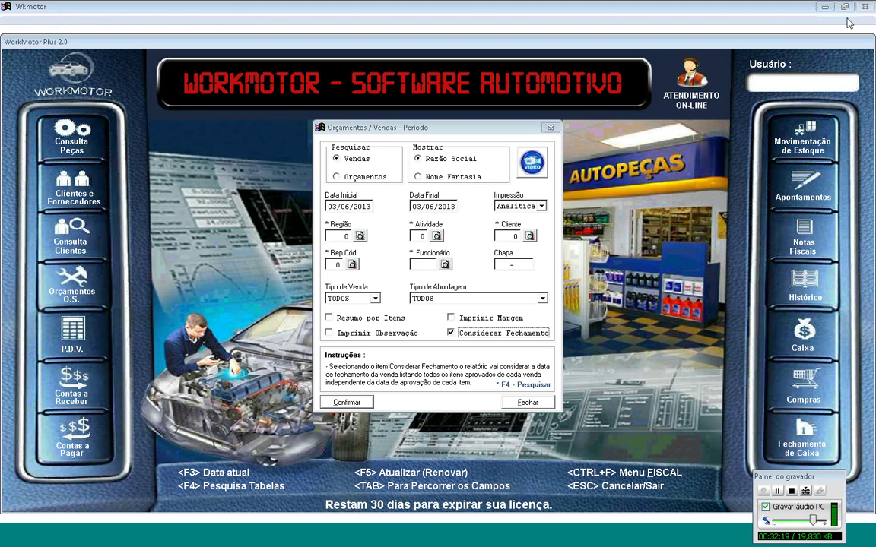
pyautogui.click(554, 129)
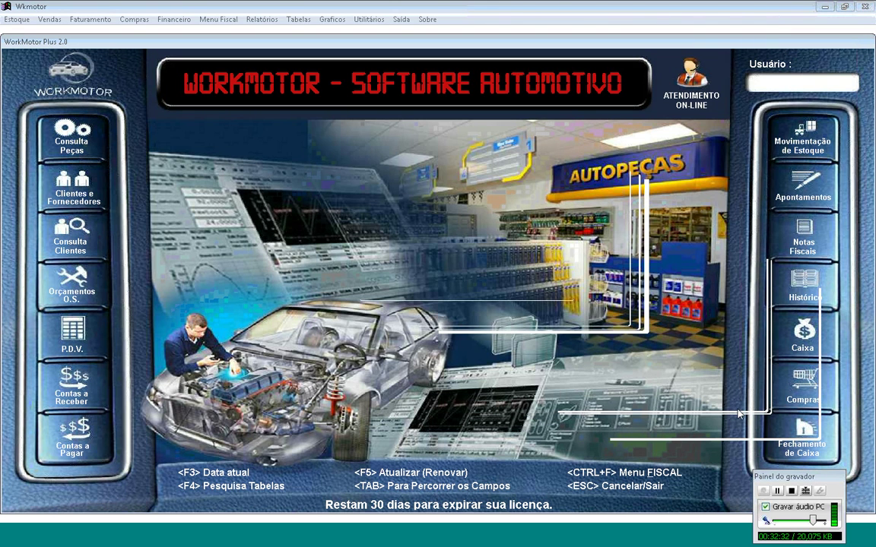
# Step: Produce the 03/06/13 Fechamento de Caixa report with three VISA entries of 144,93, then close it
pyautogui.click(818, 437)
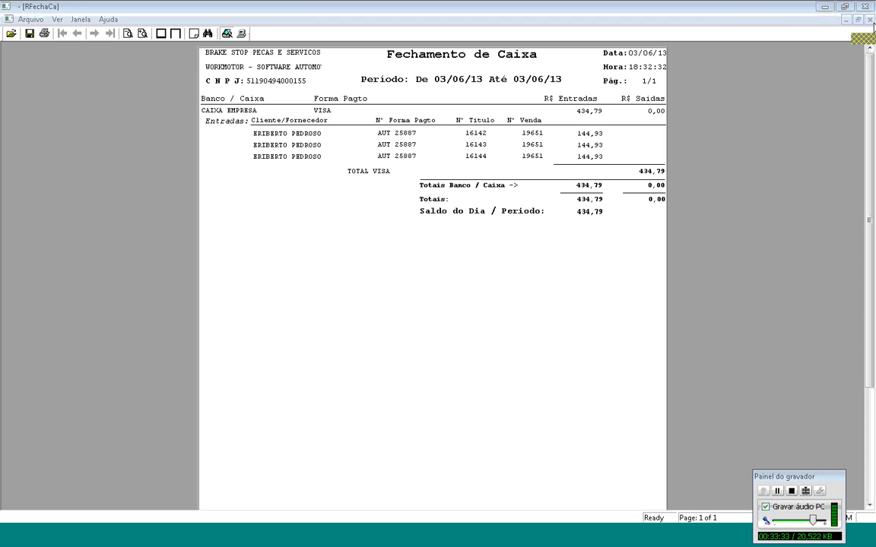
pyautogui.click(870, 20)
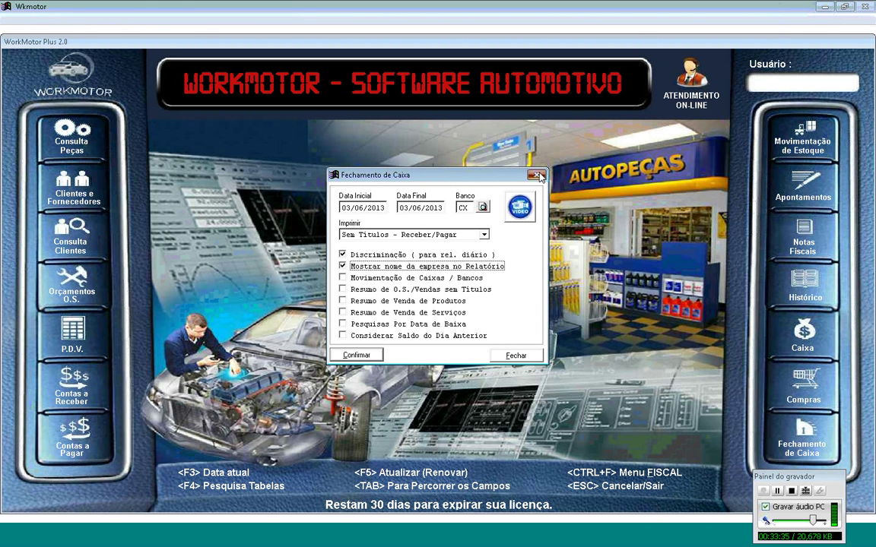
# Step: Close the Fechamento de Caixa settings and bring up an empty Orçamentos O.S. form
pyautogui.click(538, 177)
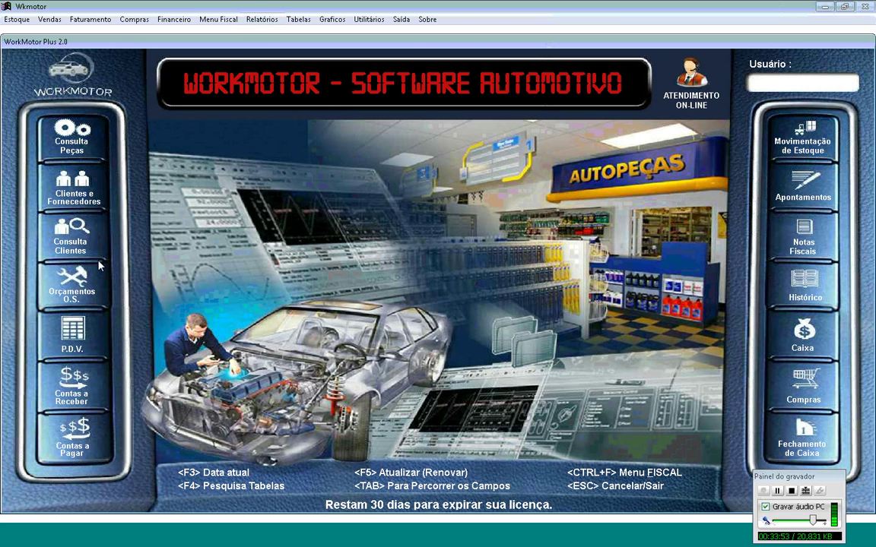
pyautogui.click(87, 279)
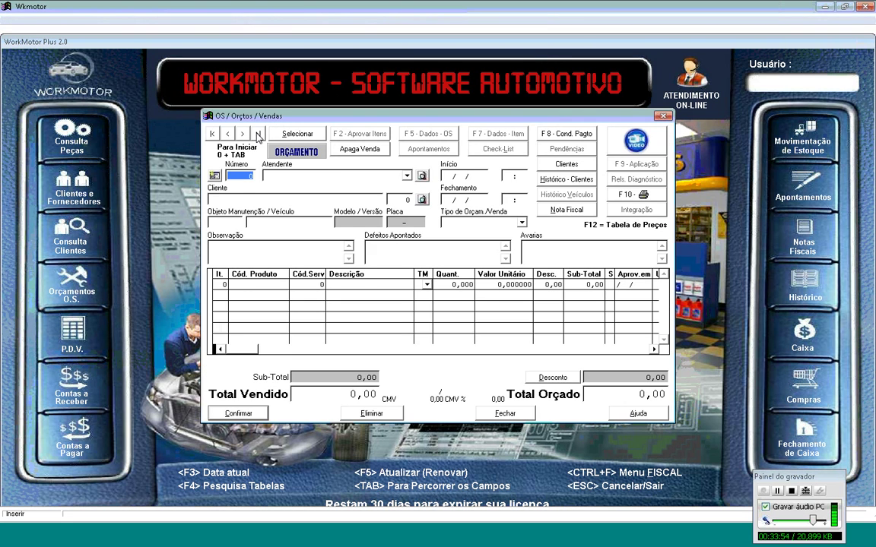
# Step: Review the last service order, closed order 19651 totalling 434,79, then close it and open Utilitários
pyautogui.click(258, 135)
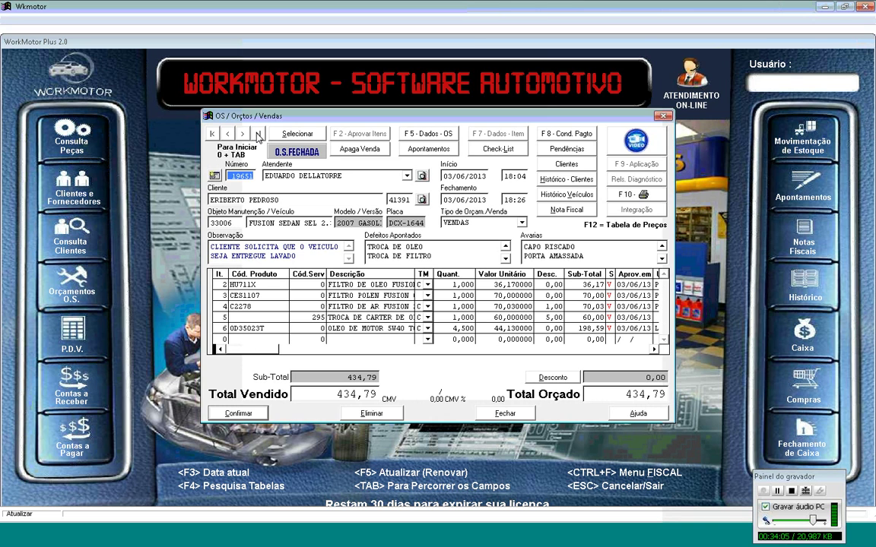
pyautogui.moveTo(352, 120); pyautogui.dragTo(311, 106)
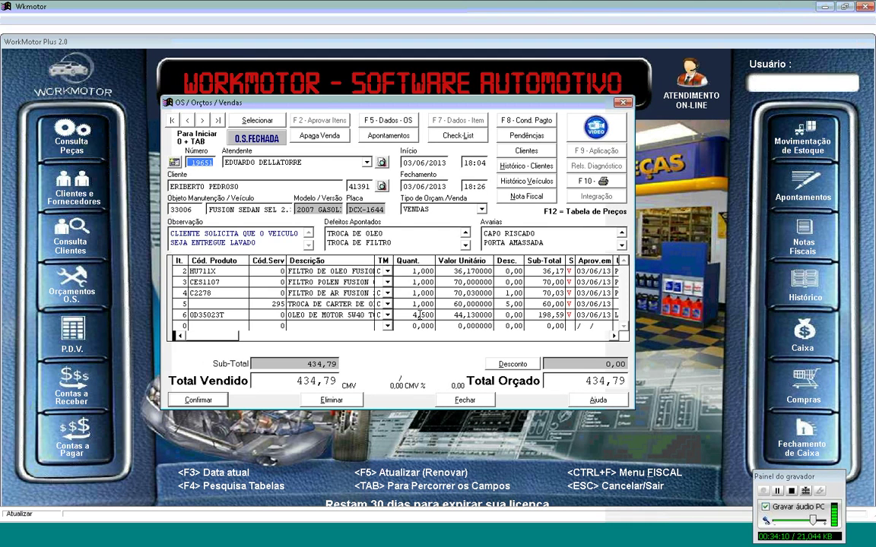
pyautogui.click(445, 404)
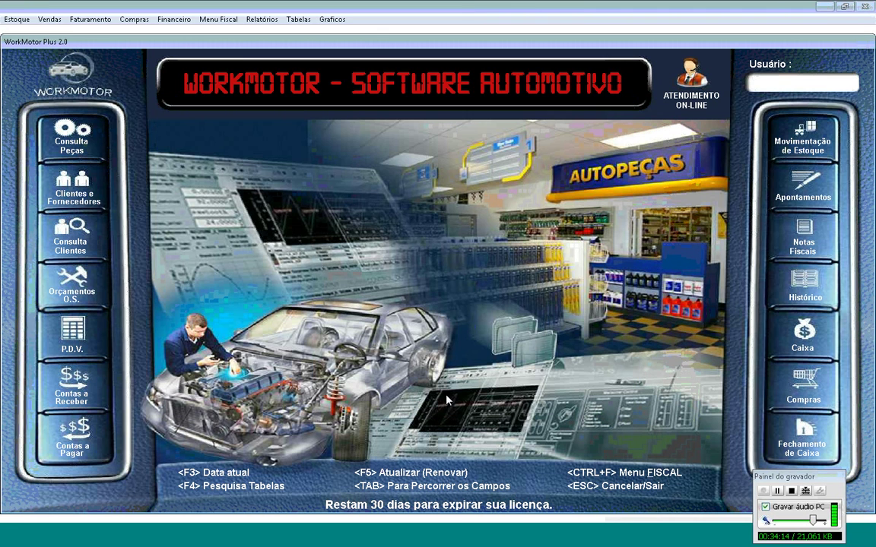
pyautogui.click(367, 20)
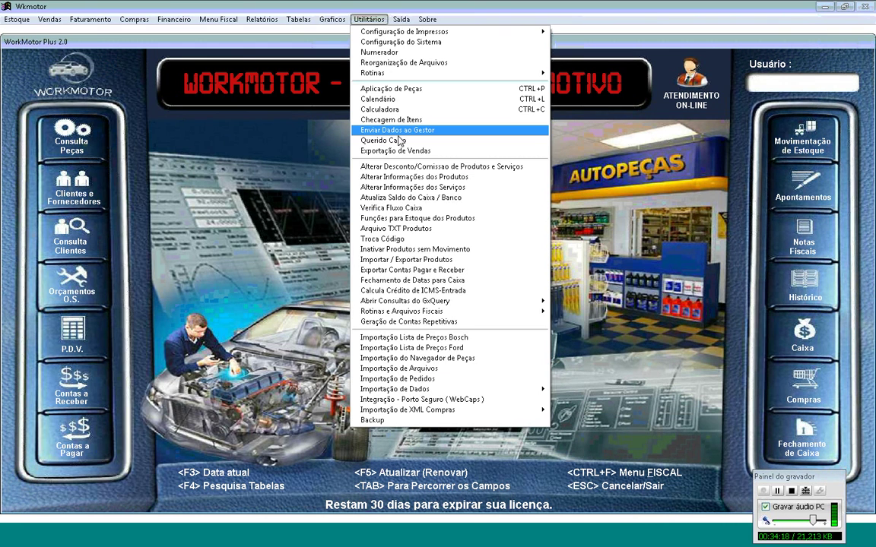
# Step: Send the Querido Carro data for 03/06/13 to 03/06/13 with client code 0, then close the window
pyautogui.click(399, 141)
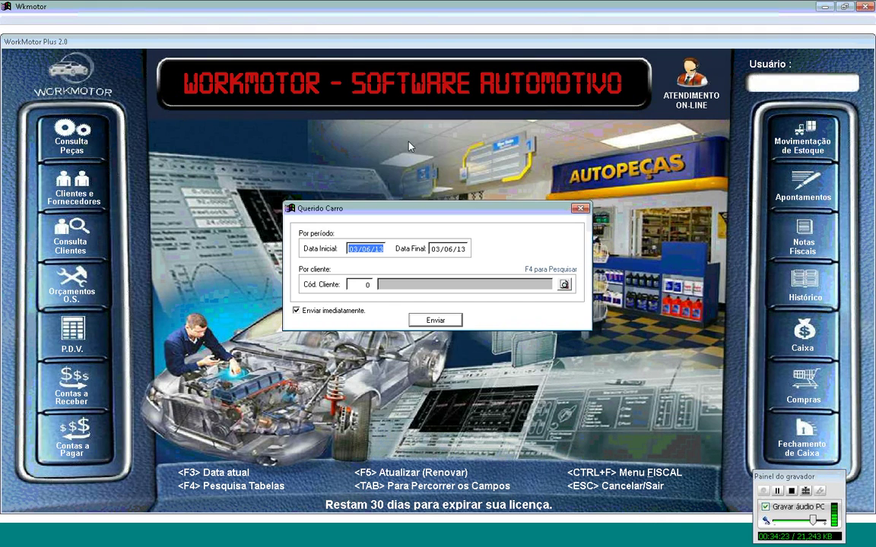
pyautogui.press('Tab')
pyautogui.press('Tab')
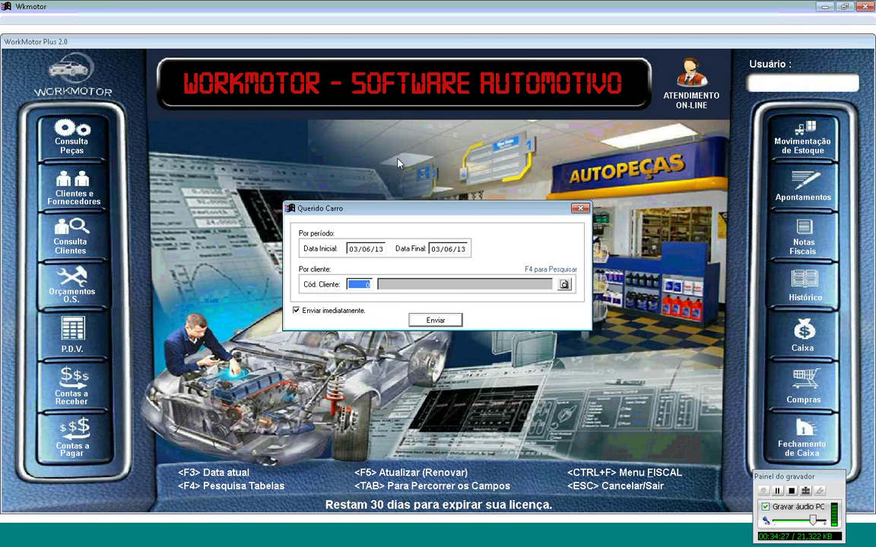
pyautogui.hotkey('alt', 'e')
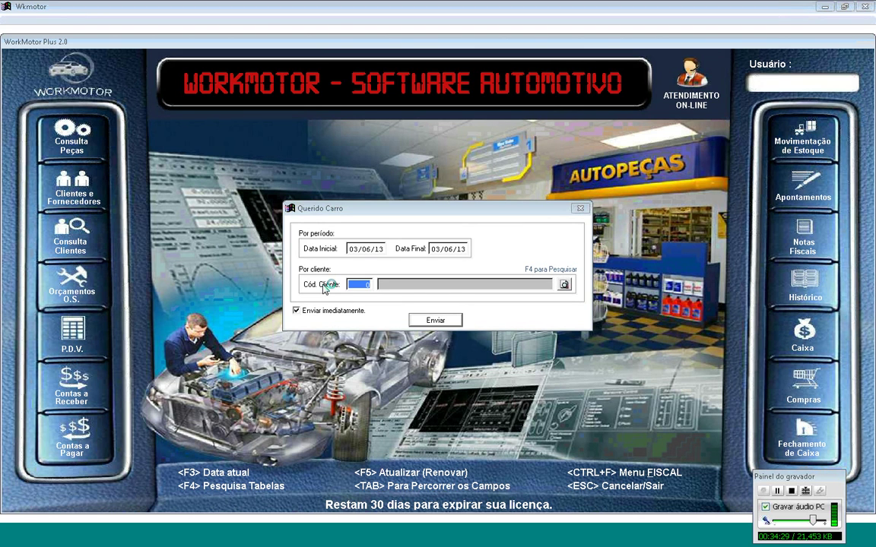
pyautogui.click(580, 208)
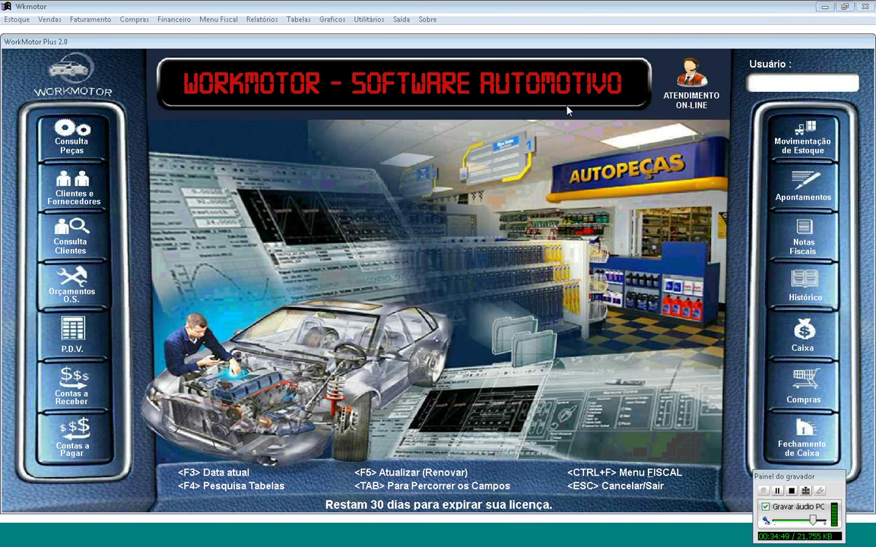
pyautogui.hotkey('alt', 'Tab')
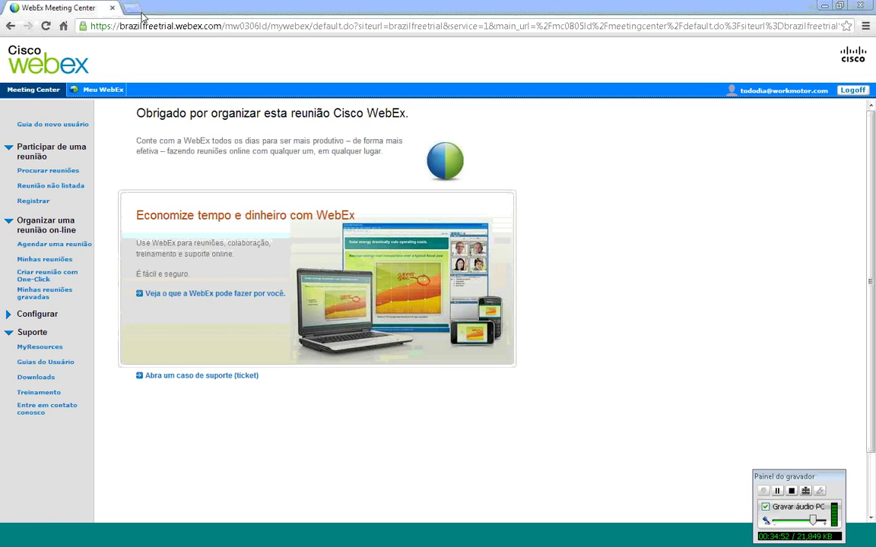
pyautogui.click(137, 9)
pyautogui.write('WWW.QUERI')
pyautogui.press('Return')
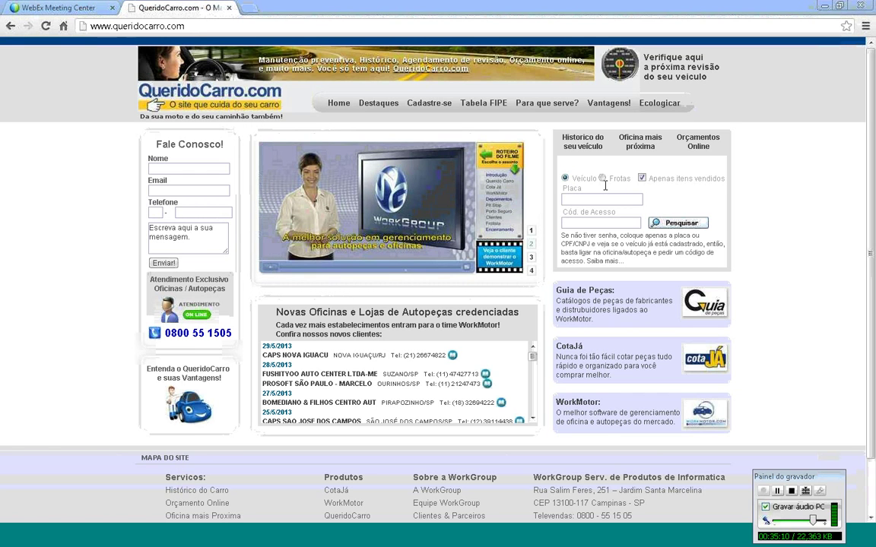
pyautogui.click(583, 199)
pyautogui.write('DXC16')
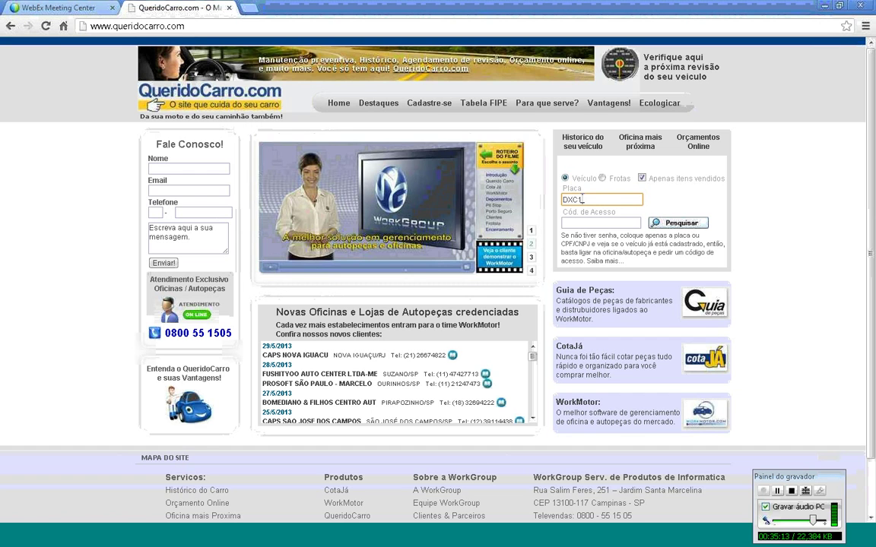
pyautogui.write('44')
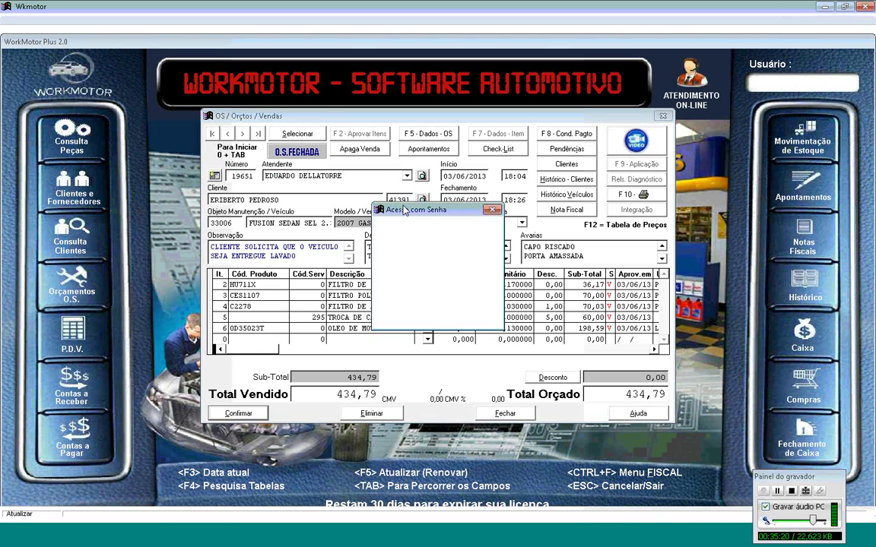
pyautogui.press('Return')
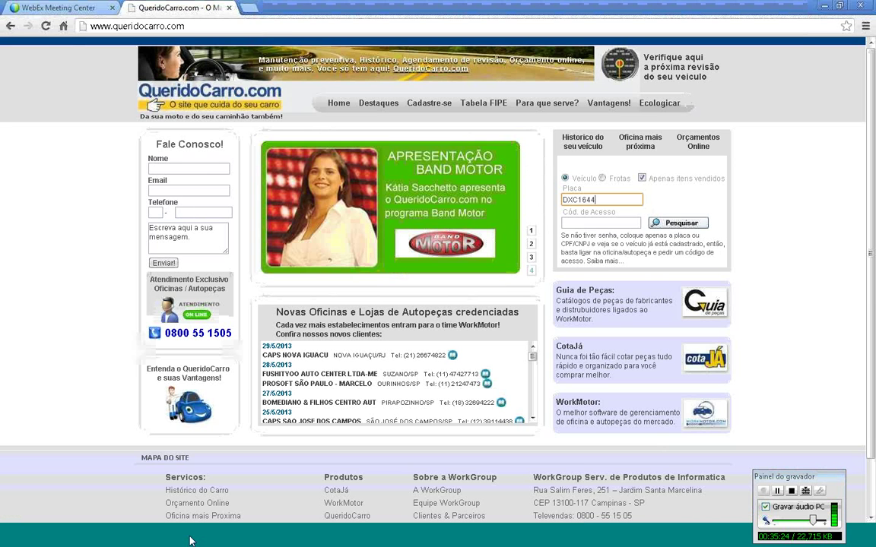
pyautogui.press('Tab')
pyautogui.write('*****')
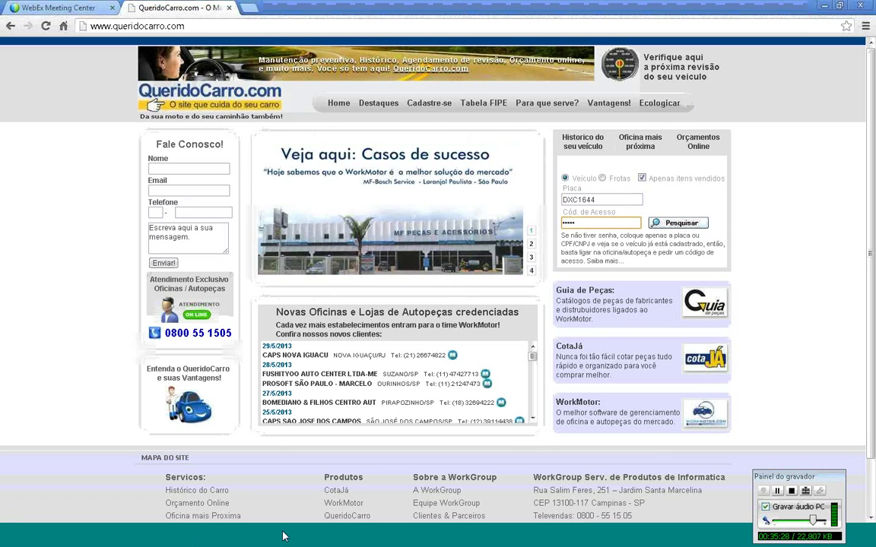
pyautogui.click(283, 537)
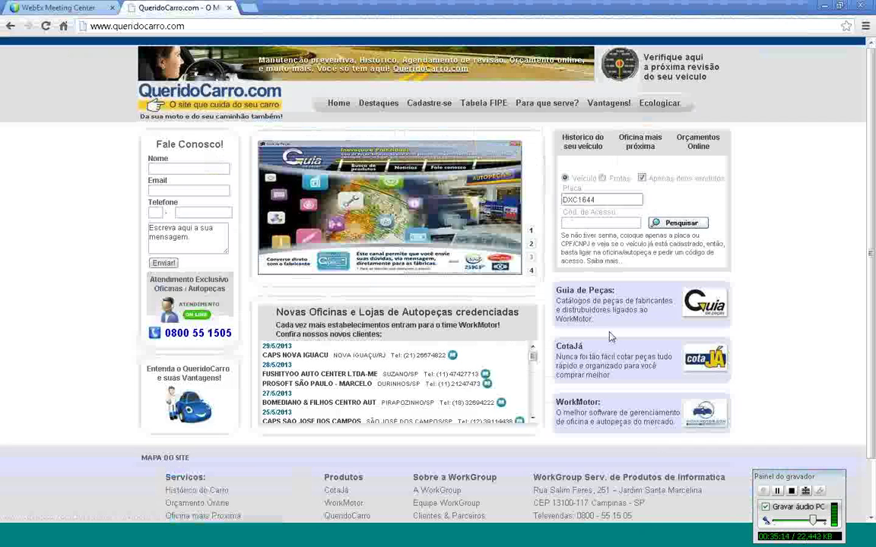
pyautogui.click(679, 224)
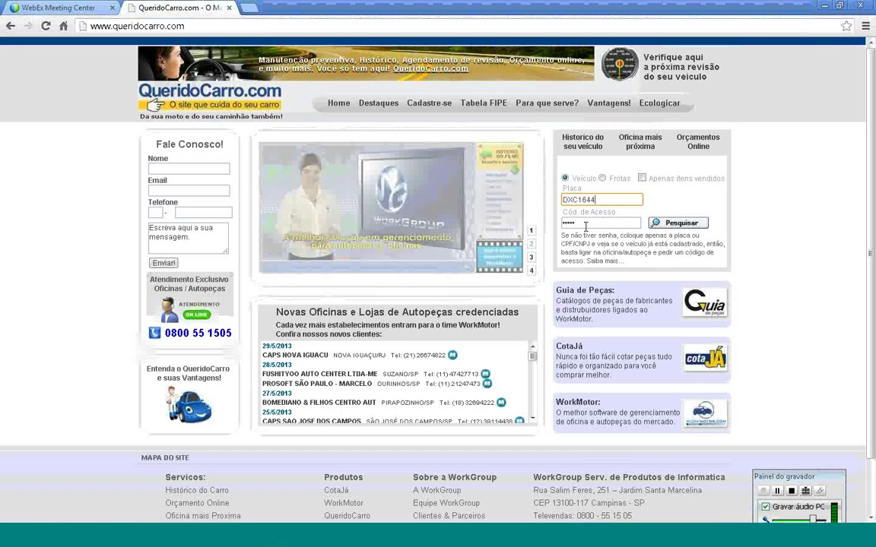
pyautogui.click(586, 226)
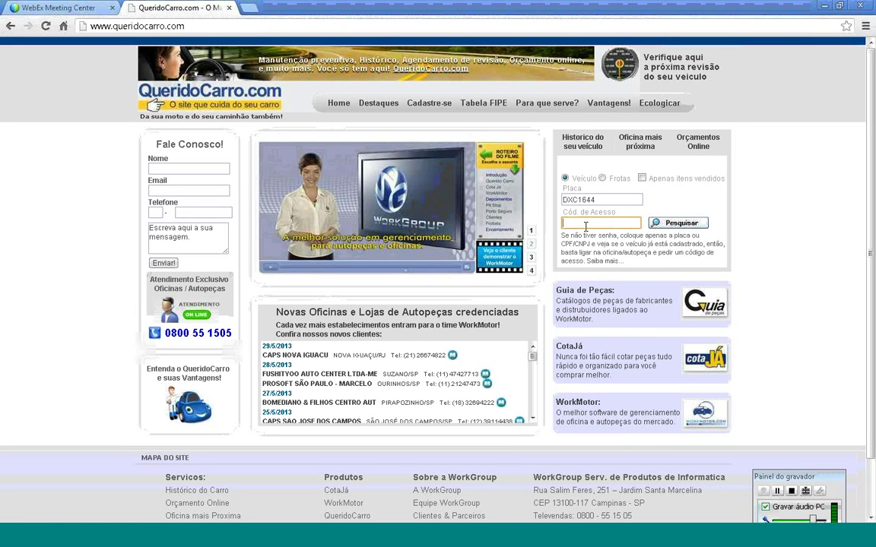
pyautogui.write('*****')
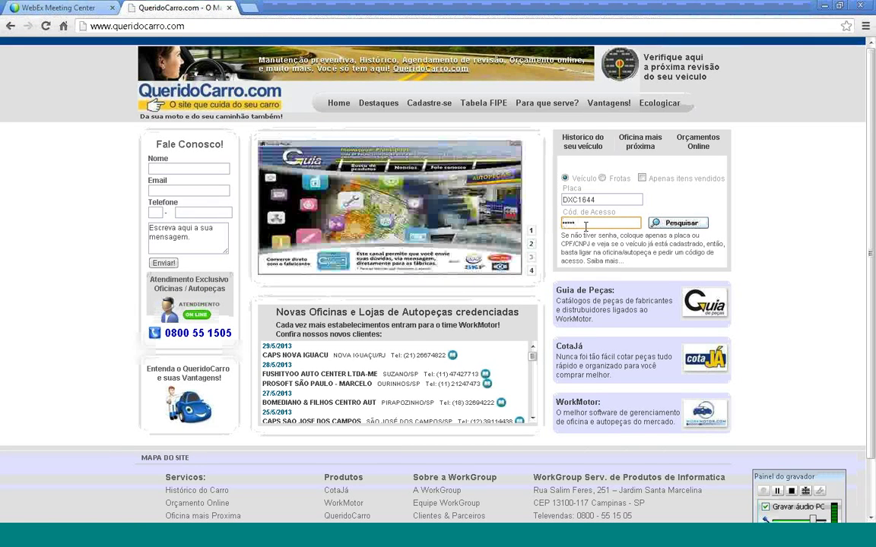
pyautogui.click(679, 223)
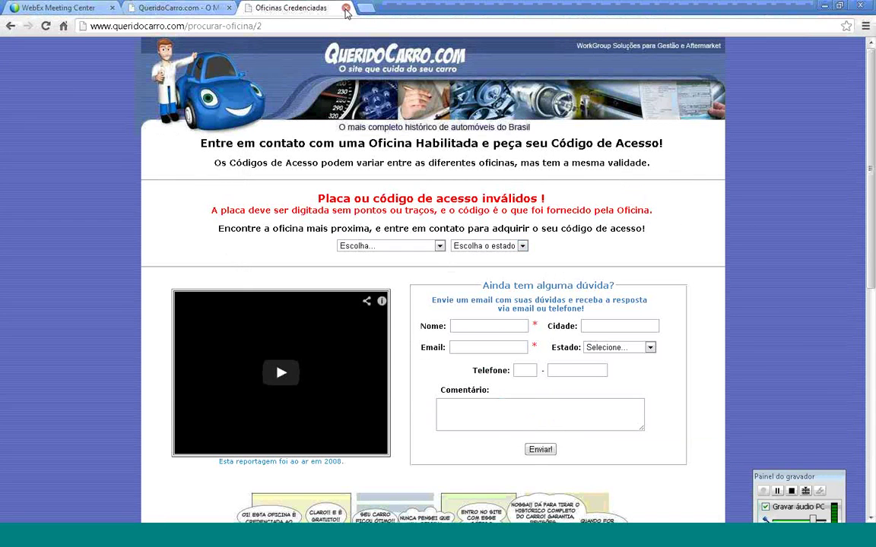
# Step: Close the invalid plate-or-code page and search the history for plate CVV9595 instead
pyautogui.click(345, 8)
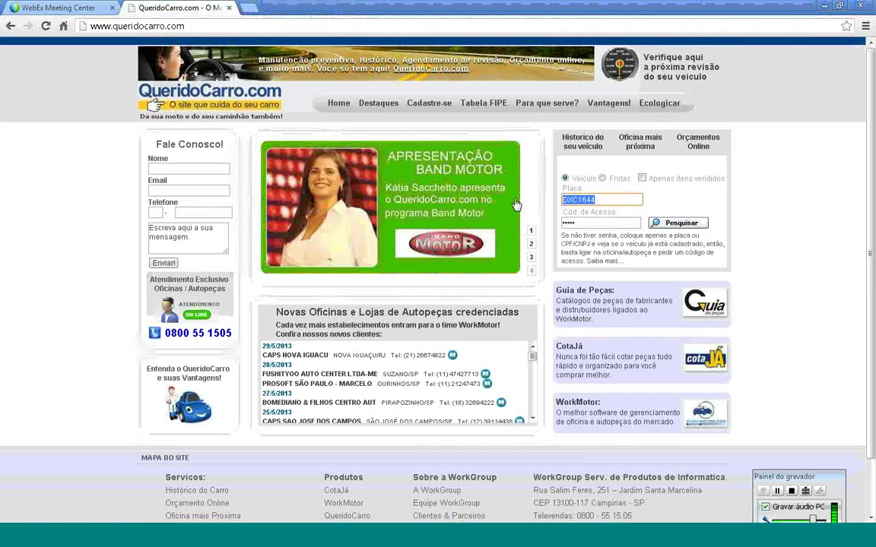
pyautogui.write('CVV')
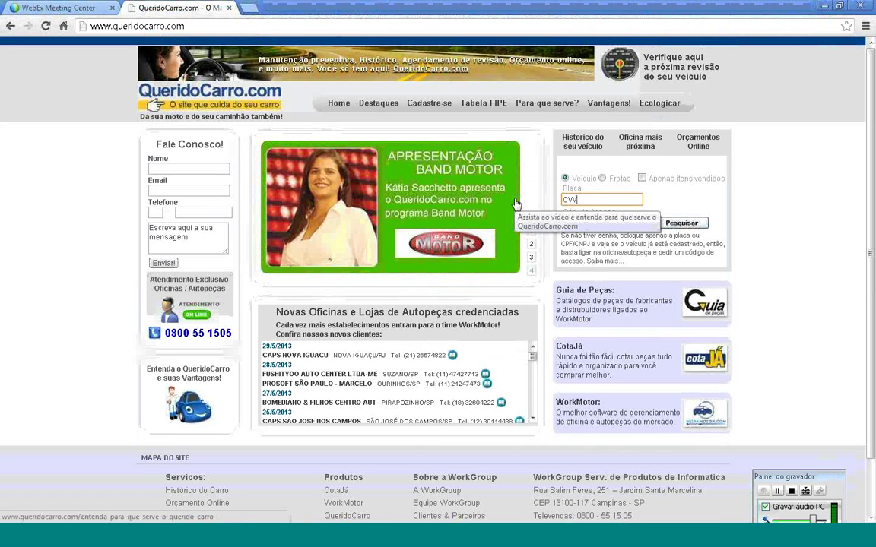
pyautogui.write('9595')
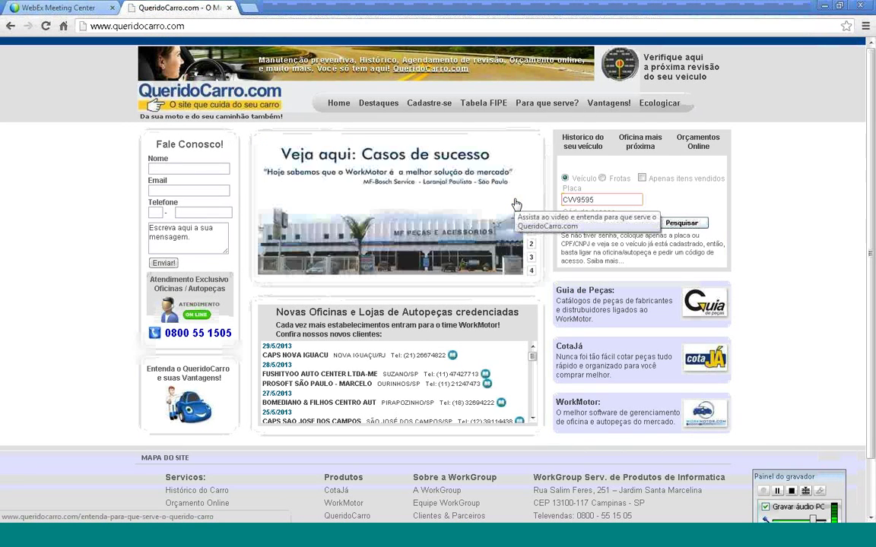
pyautogui.press('Tab')
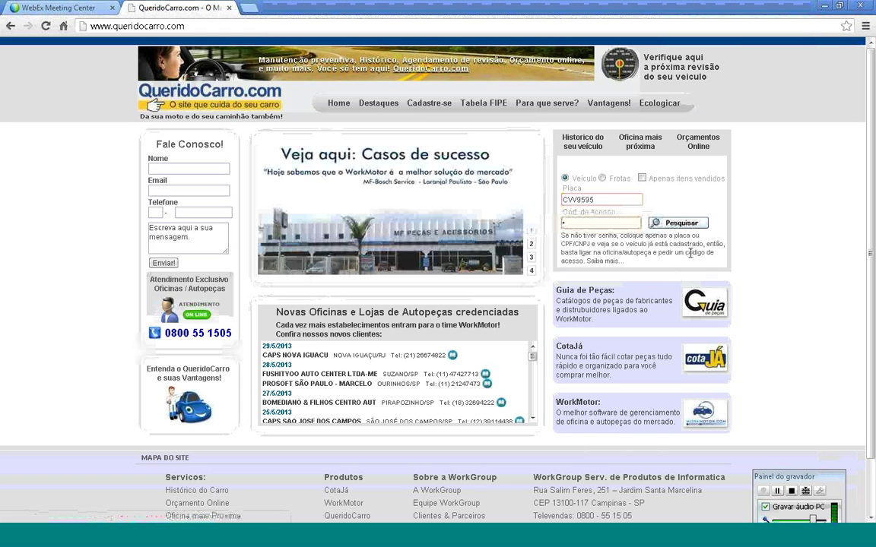
pyautogui.click(692, 223)
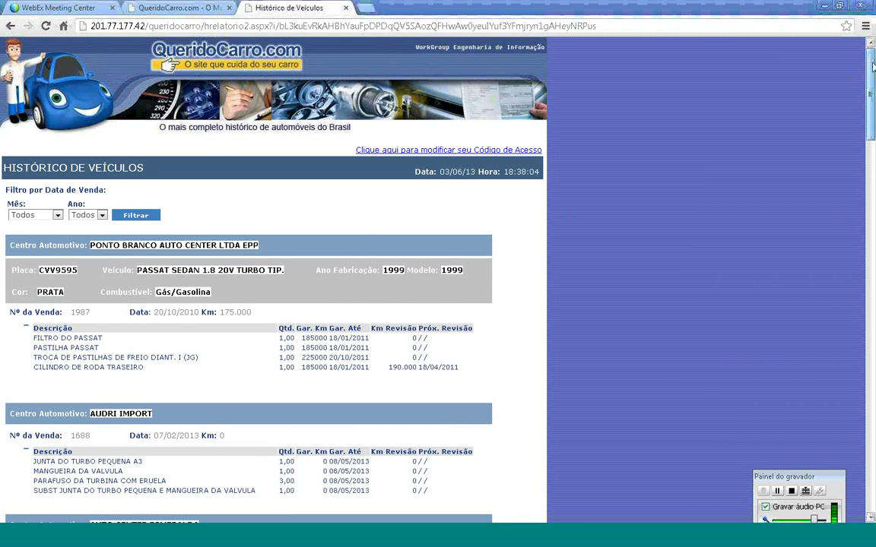
pyautogui.moveTo(872, 74); pyautogui.dragTo(873, 95)
pyautogui.scroll(-1, 219, 168)
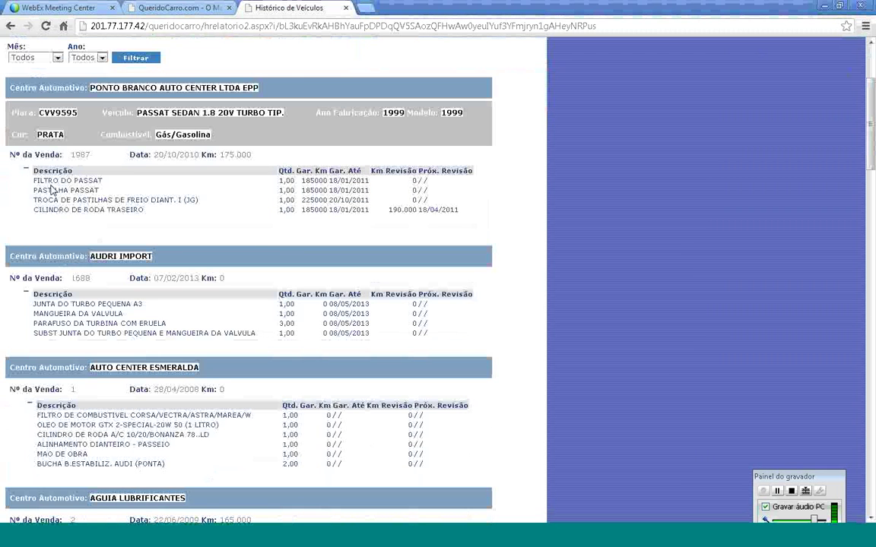
pyautogui.scroll(-10, 51, 190)
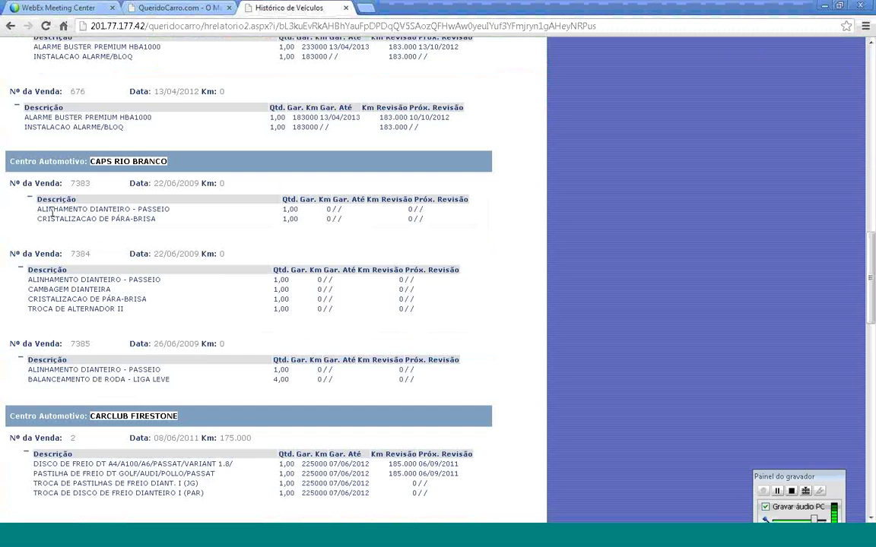
pyautogui.scroll(-5, 46, 213)
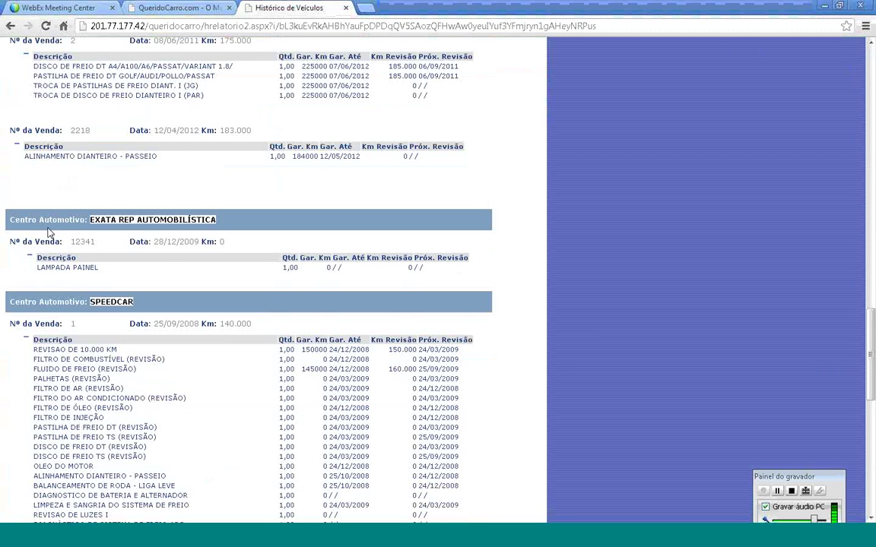
pyautogui.scroll(15, 53, 219)
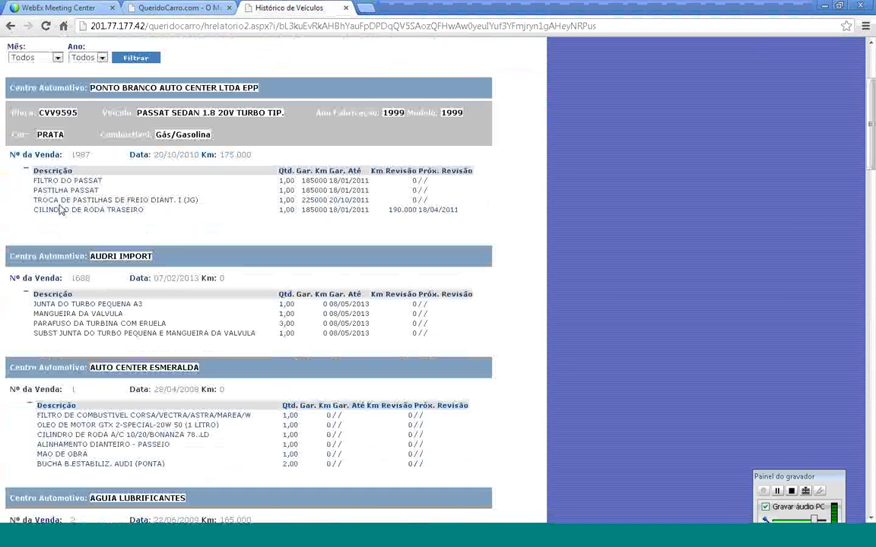
pyautogui.doubleClick(101, 87)
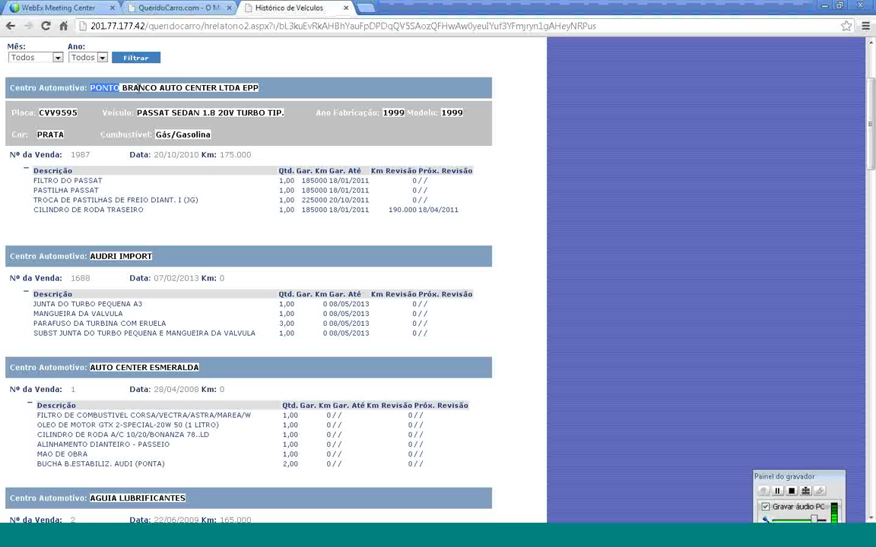
pyautogui.click(91, 256)
pyautogui.moveTo(92, 368); pyautogui.dragTo(224, 376)
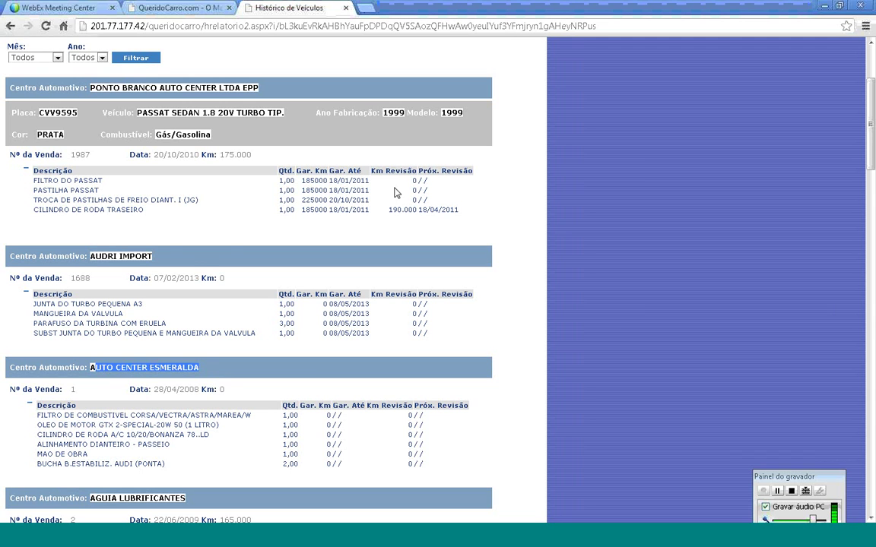
pyautogui.press('End')
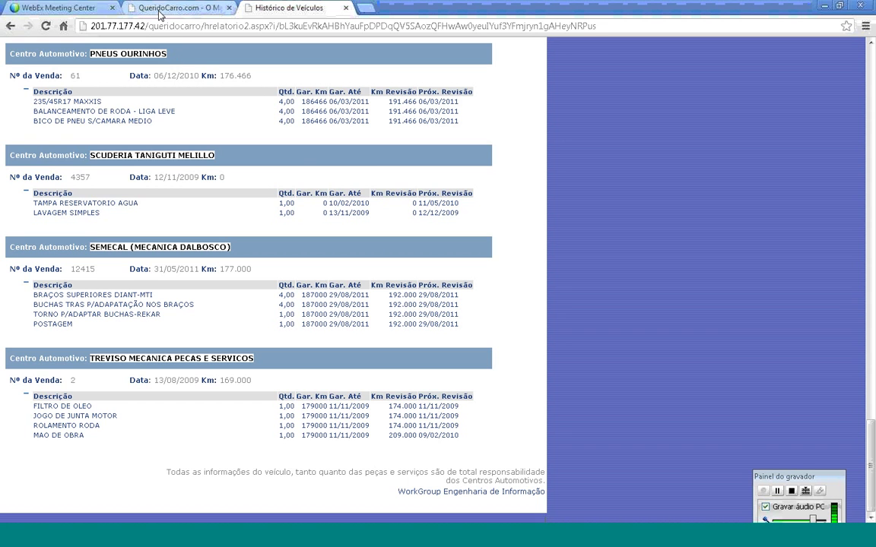
pyautogui.click(160, 11)
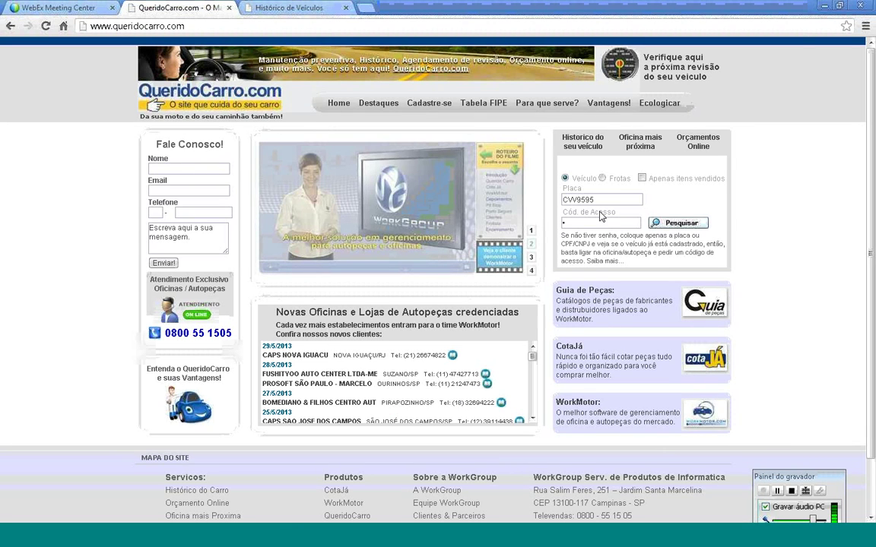
# Step: Scroll through the silver 1999 Passat's service history again, then close the report tab
pyautogui.hotkey('ctrl', 'Tab')
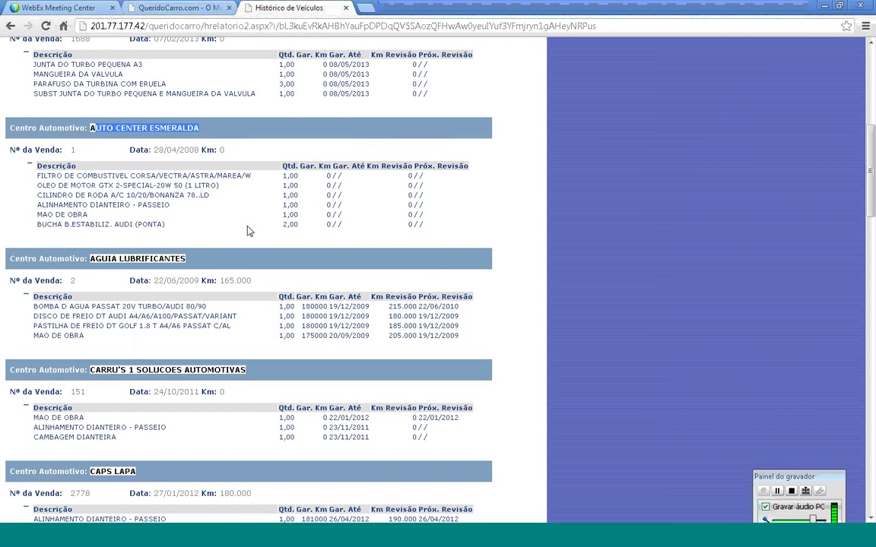
pyautogui.scroll(-15, 247, 231)
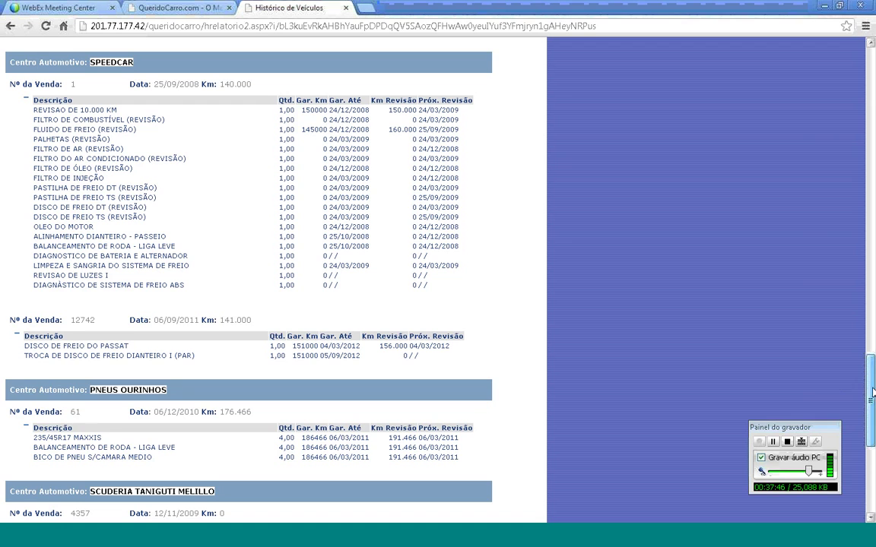
pyautogui.moveTo(872, 392); pyautogui.dragTo(872, 304)
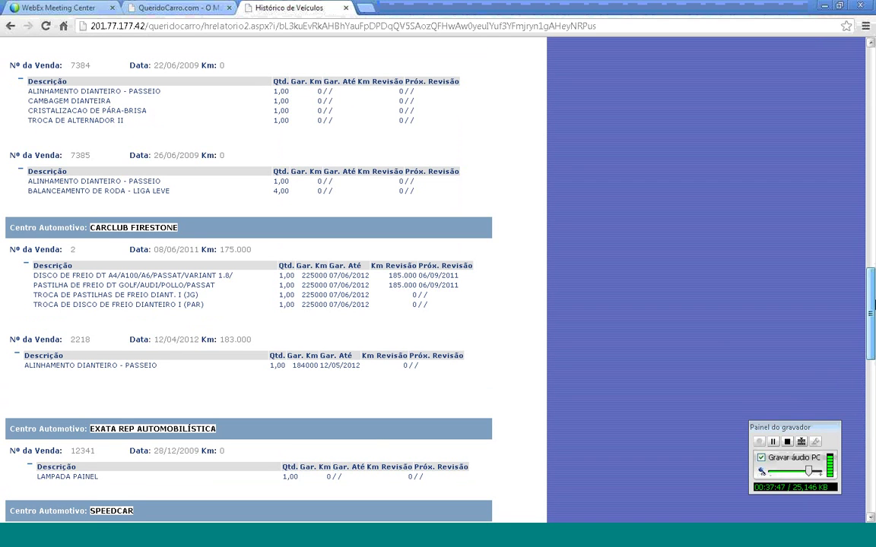
pyautogui.moveTo(873, 304); pyautogui.dragTo(865, 134)
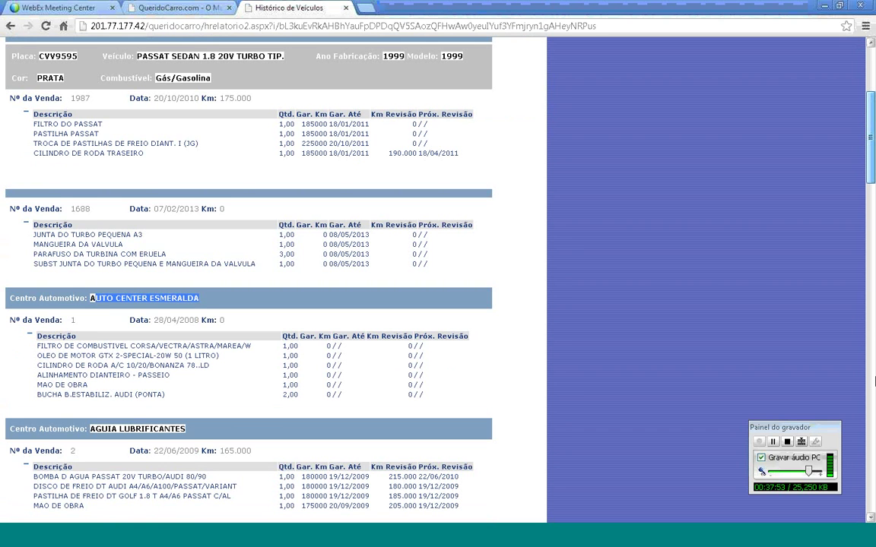
pyautogui.moveTo(873, 110); pyautogui.dragTo(874, 194)
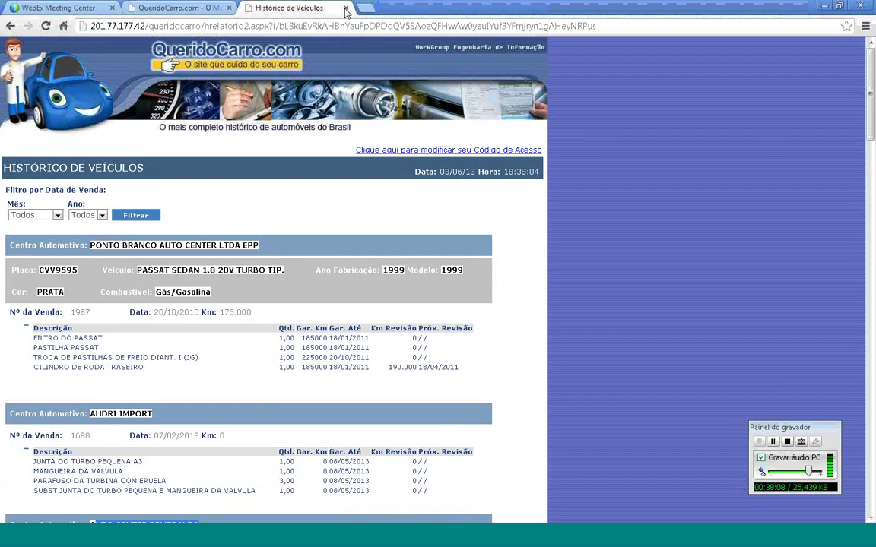
pyautogui.click(346, 8)
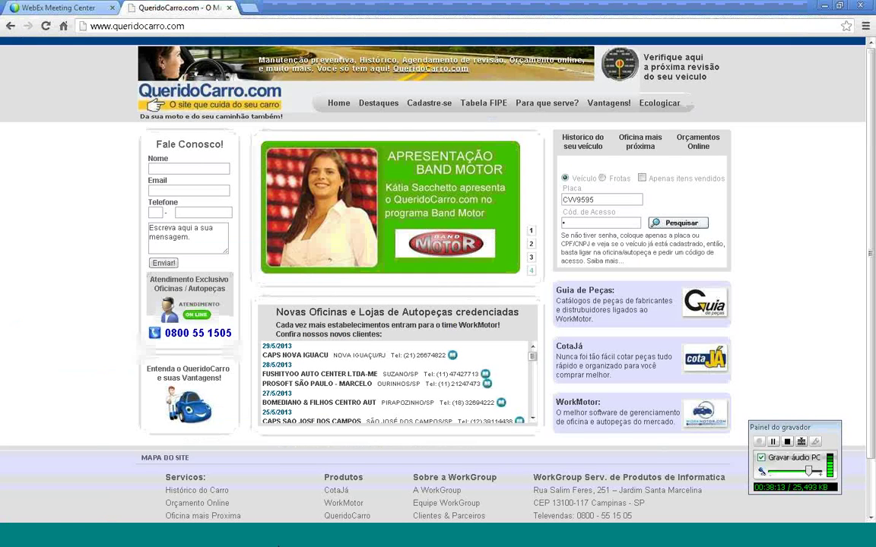